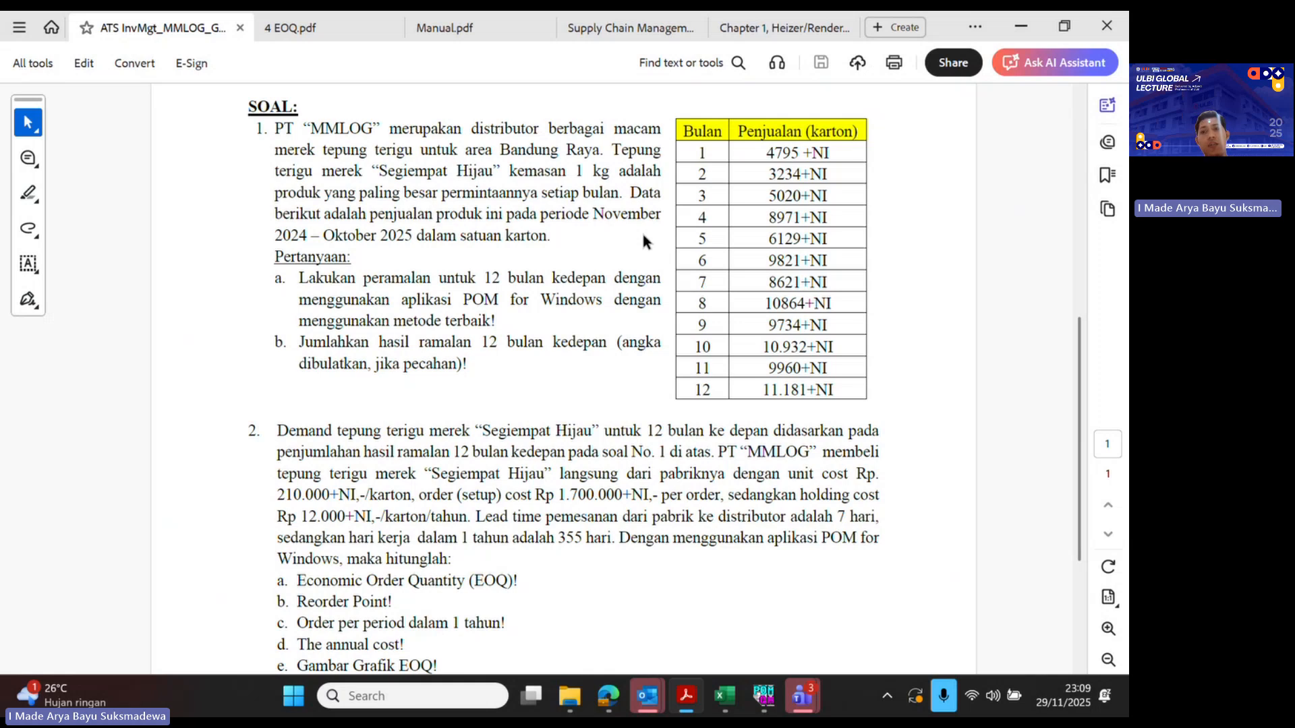
# - Switch to POM for Windows and open the recent forecasting file "No. 1 menggunakan naive method.for"
pyautogui.click(764, 695)
pyautogui.click(23, 44)
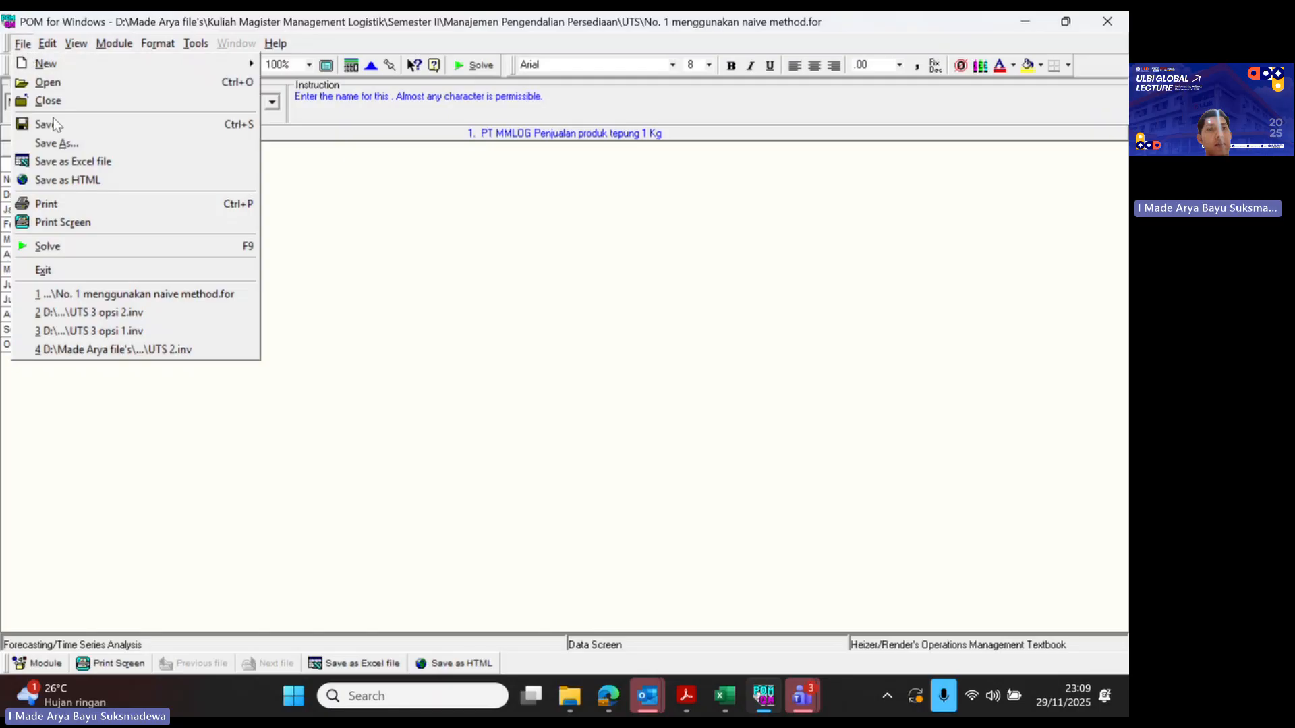
pyautogui.click(113, 295)
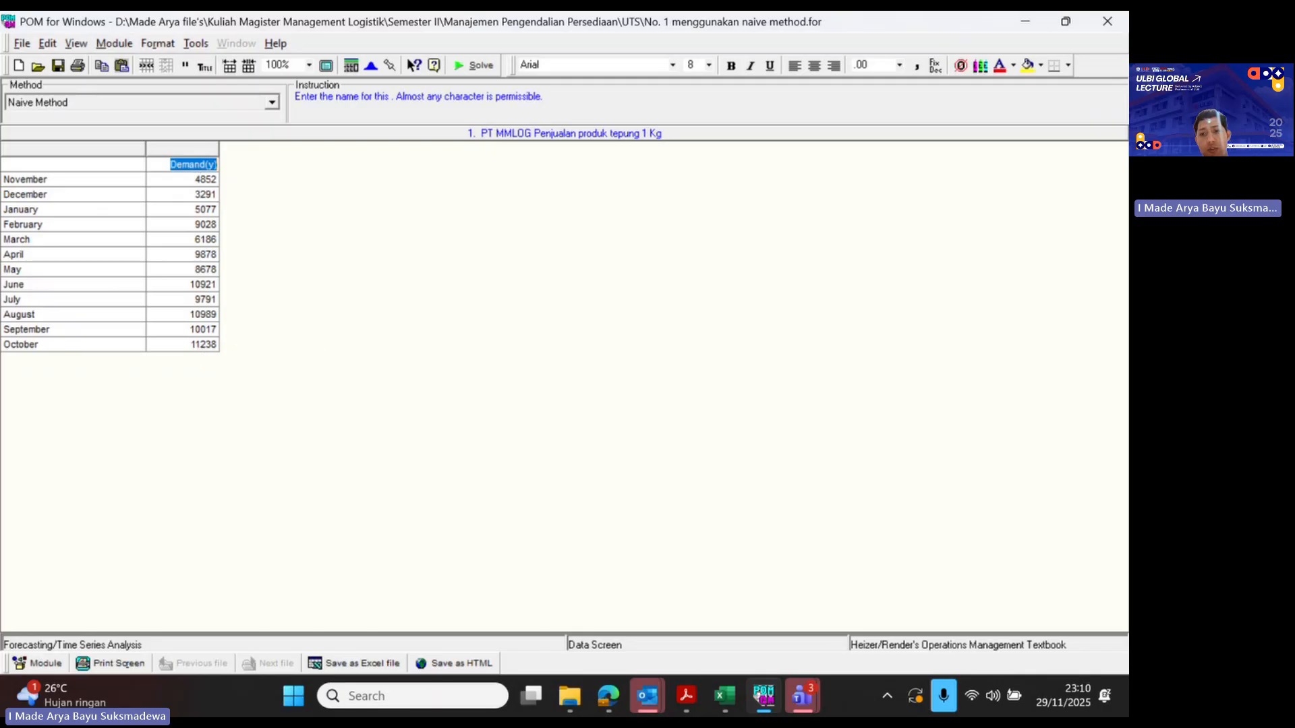
# - Switch to Adobe Acrobat and review the Supply Chain Management slides on the Naive Approach and its POM solution
pyautogui.click(687, 695)
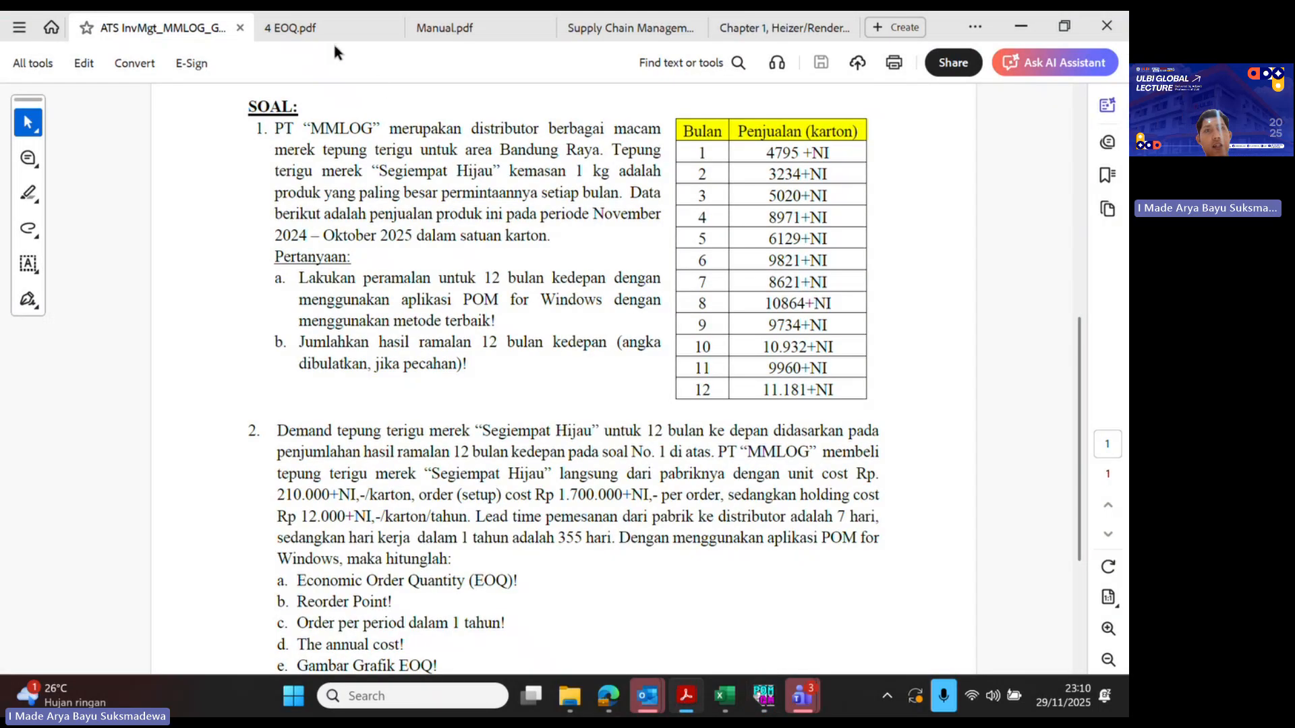
pyautogui.click(658, 25)
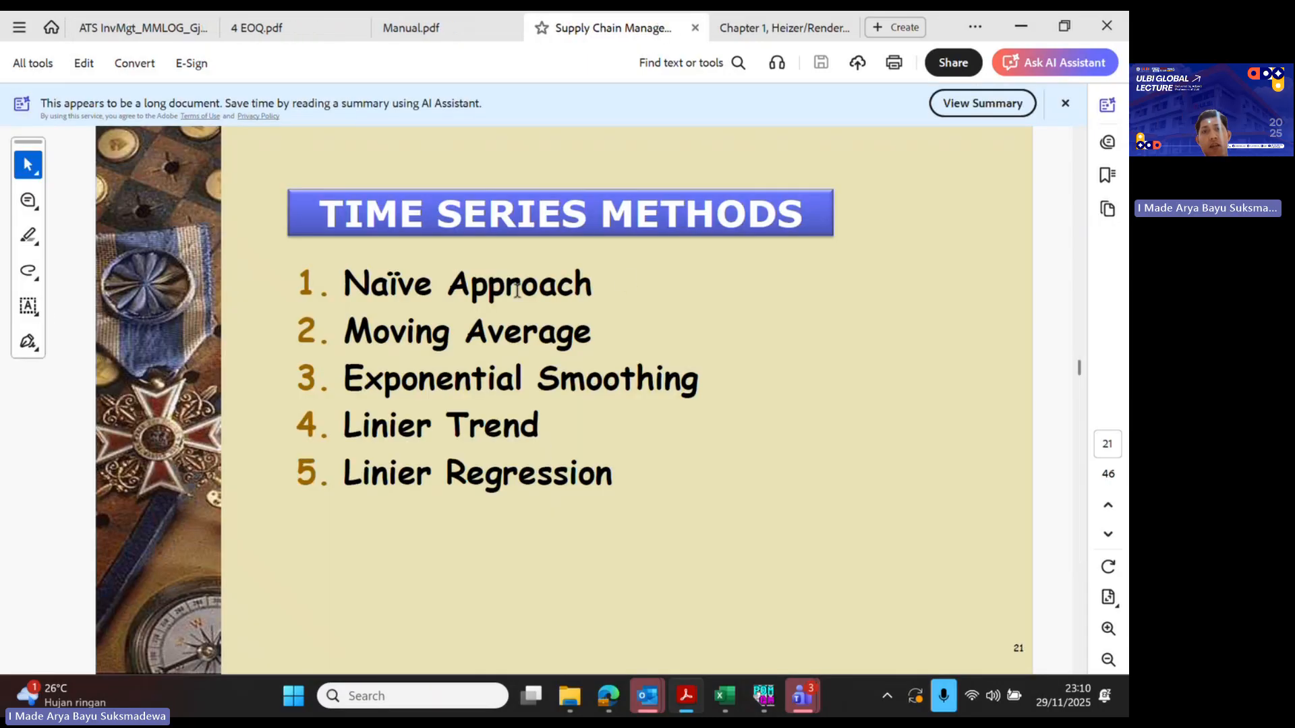
pyautogui.scroll(-1, 628, 355)
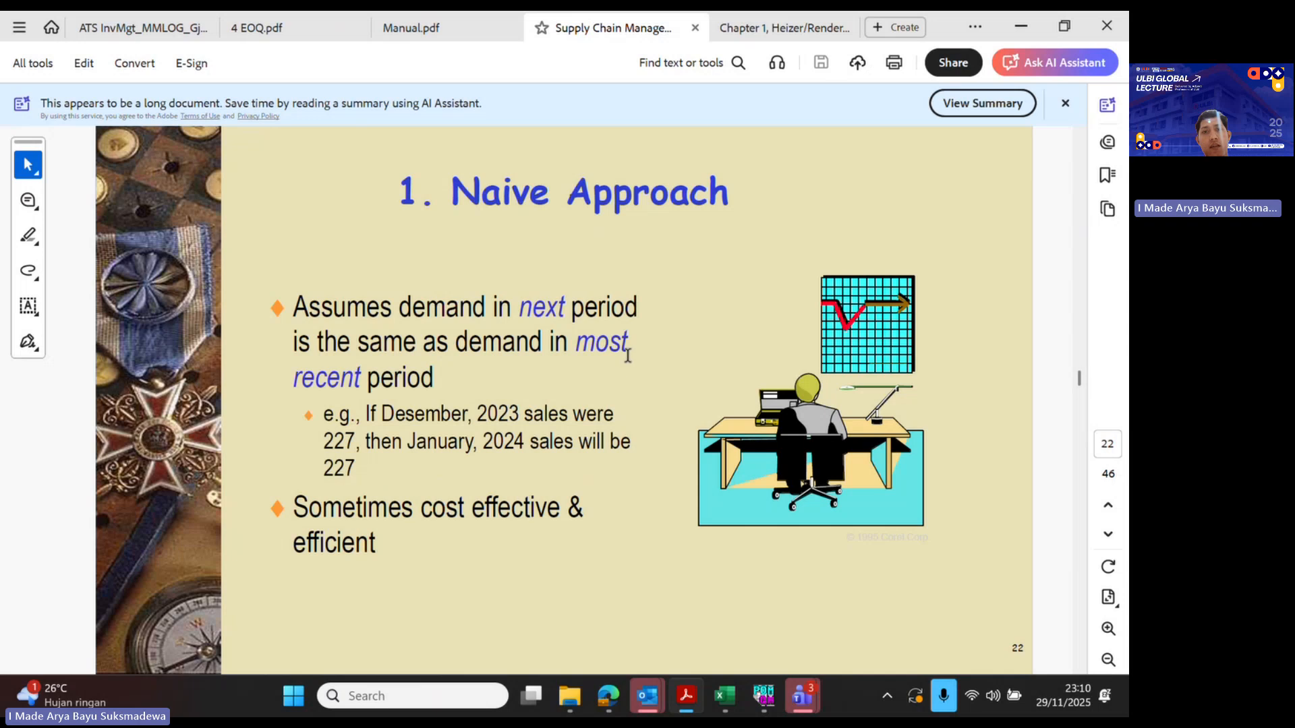
pyautogui.scroll(-1, 628, 356)
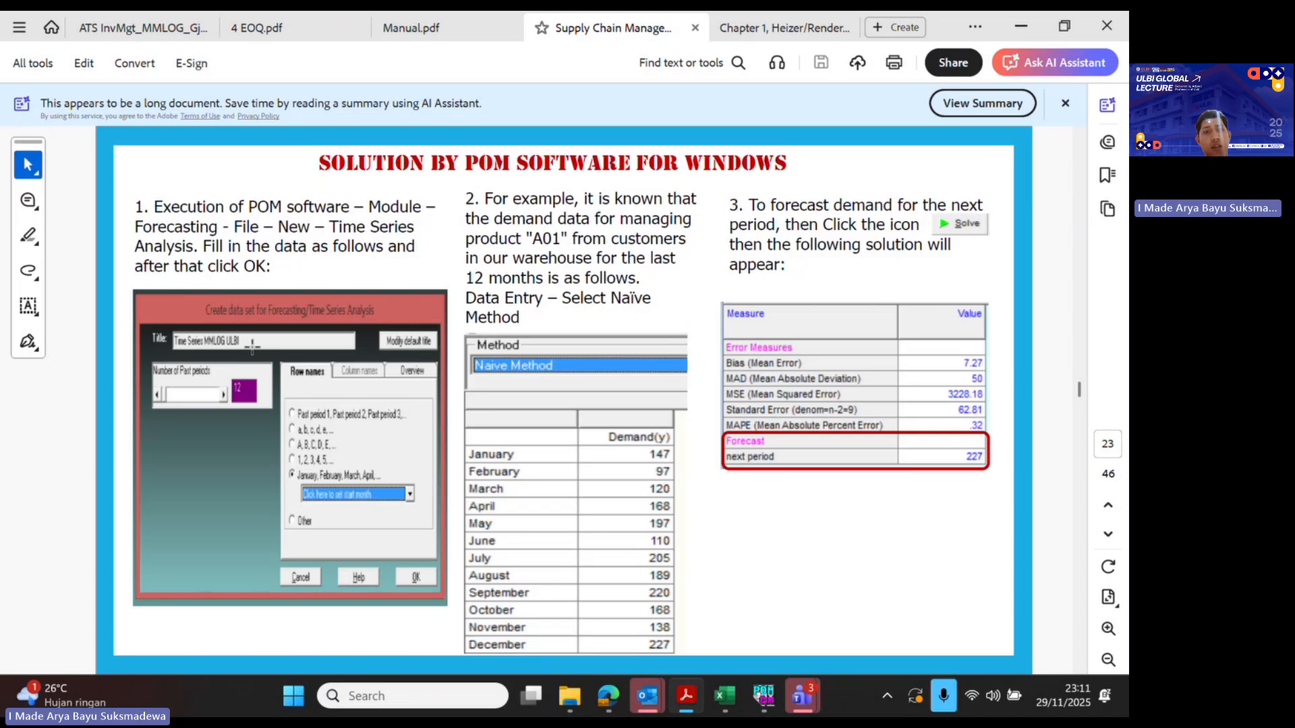
# - Return to POM for Windows and solve the monthly demand forecast with the Naive Method
pyautogui.click(759, 705)
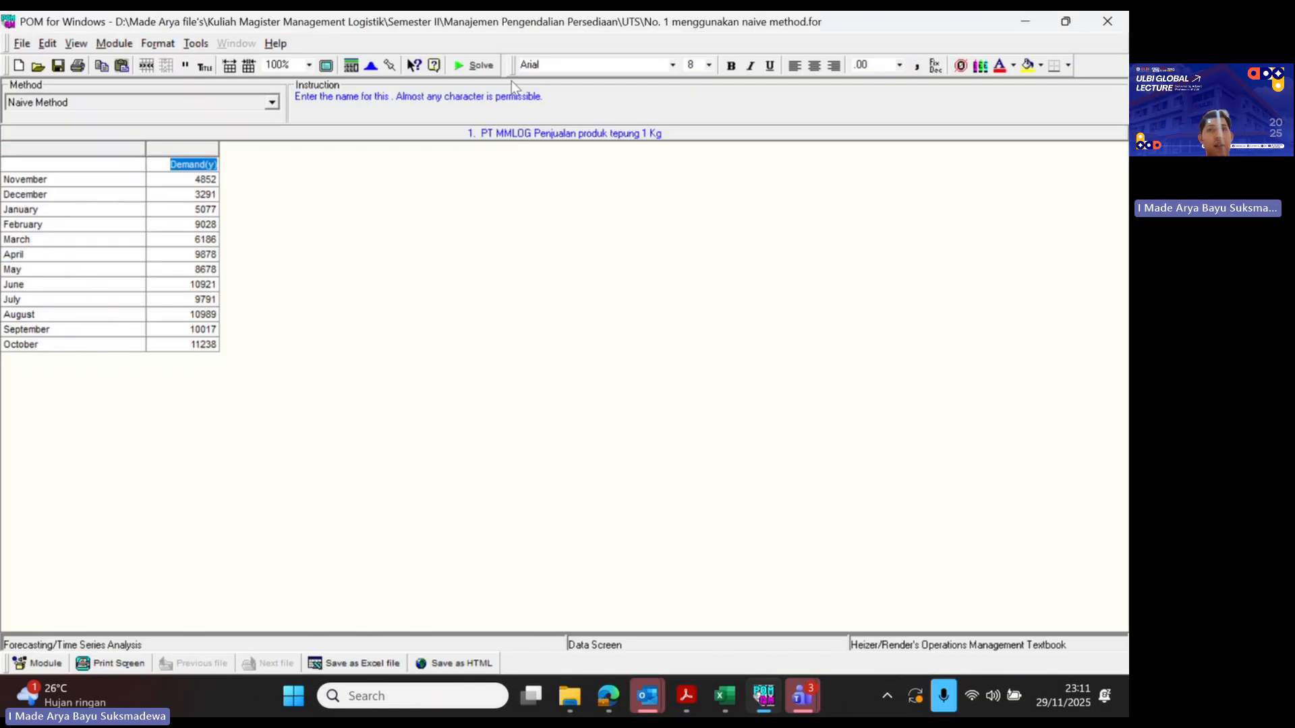
pyautogui.click(472, 65)
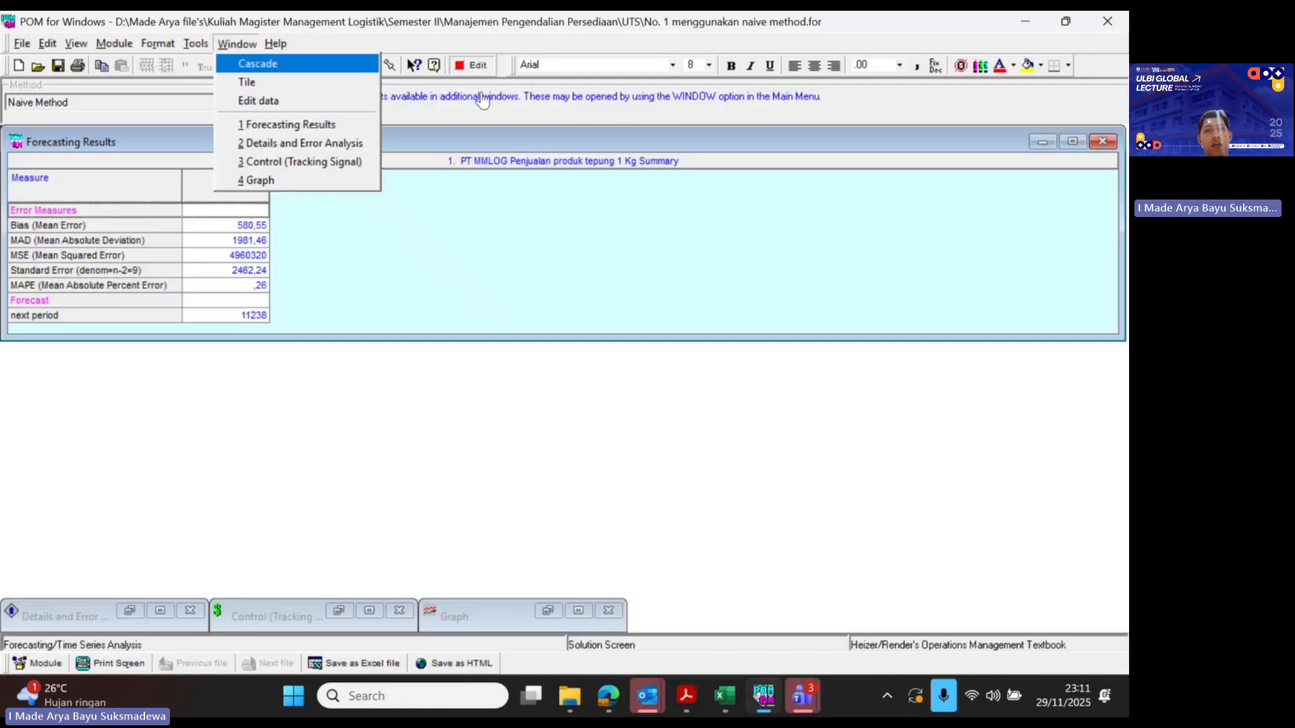
pyautogui.click(418, 442)
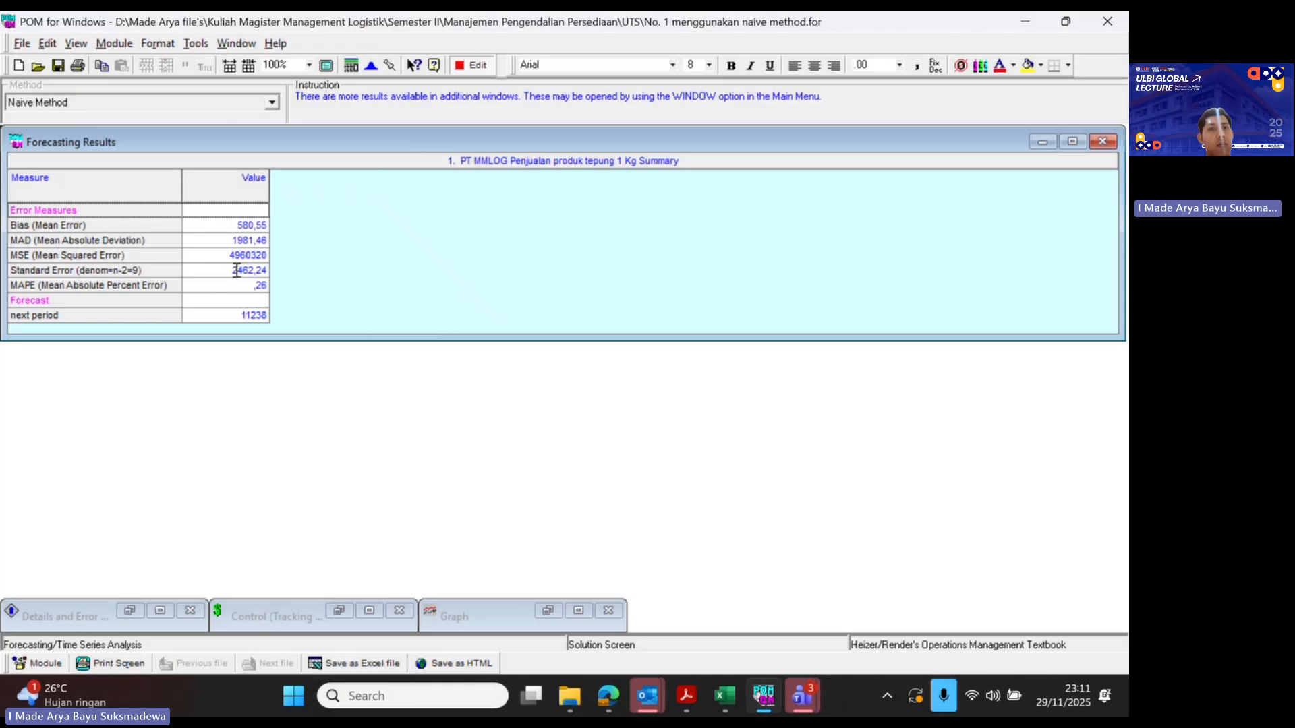
# - Open Details and Error Analysis for the Naive Method, enlarge it to show all rows, and examine the forecasts and errors
pyautogui.click(237, 44)
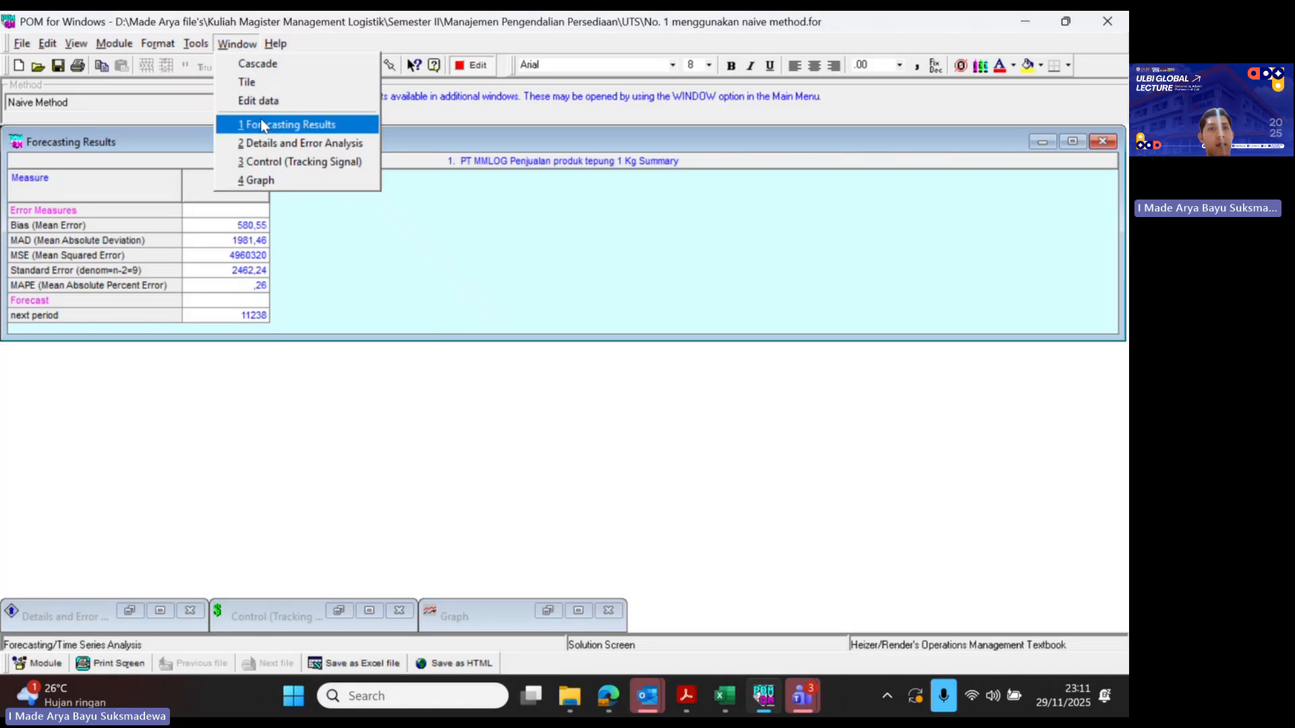
pyautogui.click(276, 141)
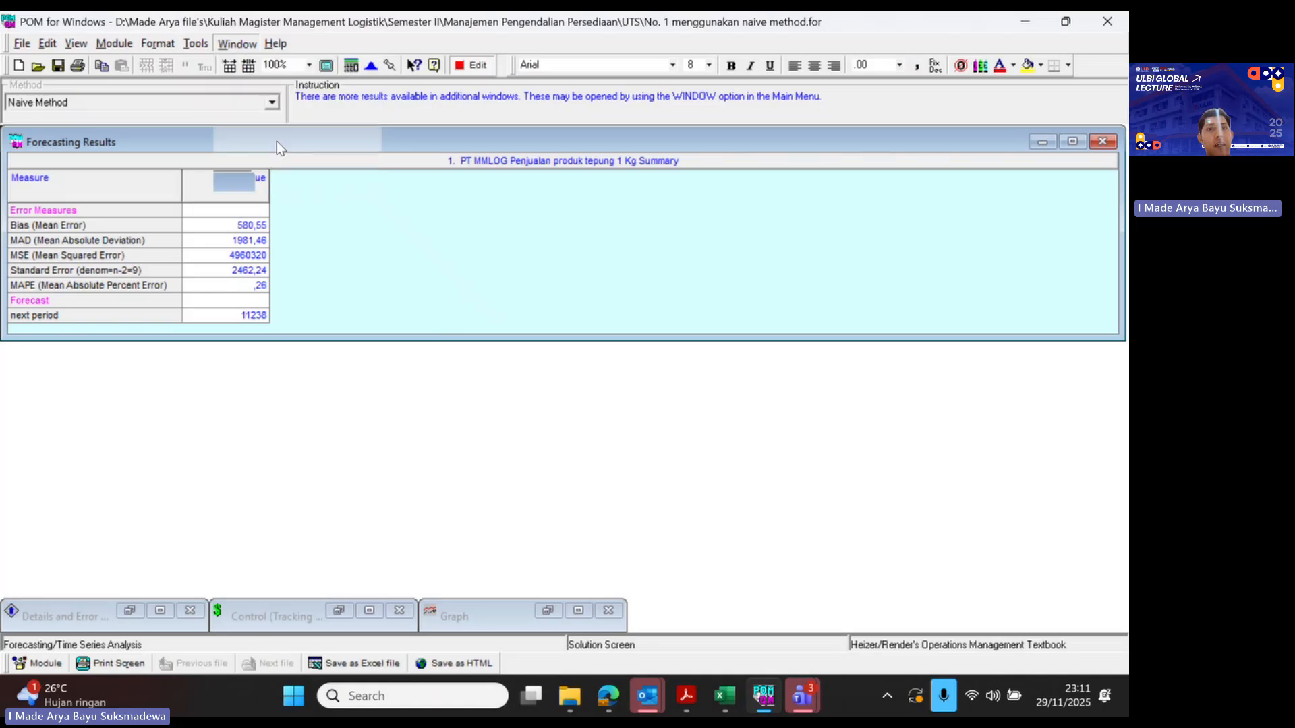
pyautogui.moveTo(713, 189); pyautogui.dragTo(941, 183)
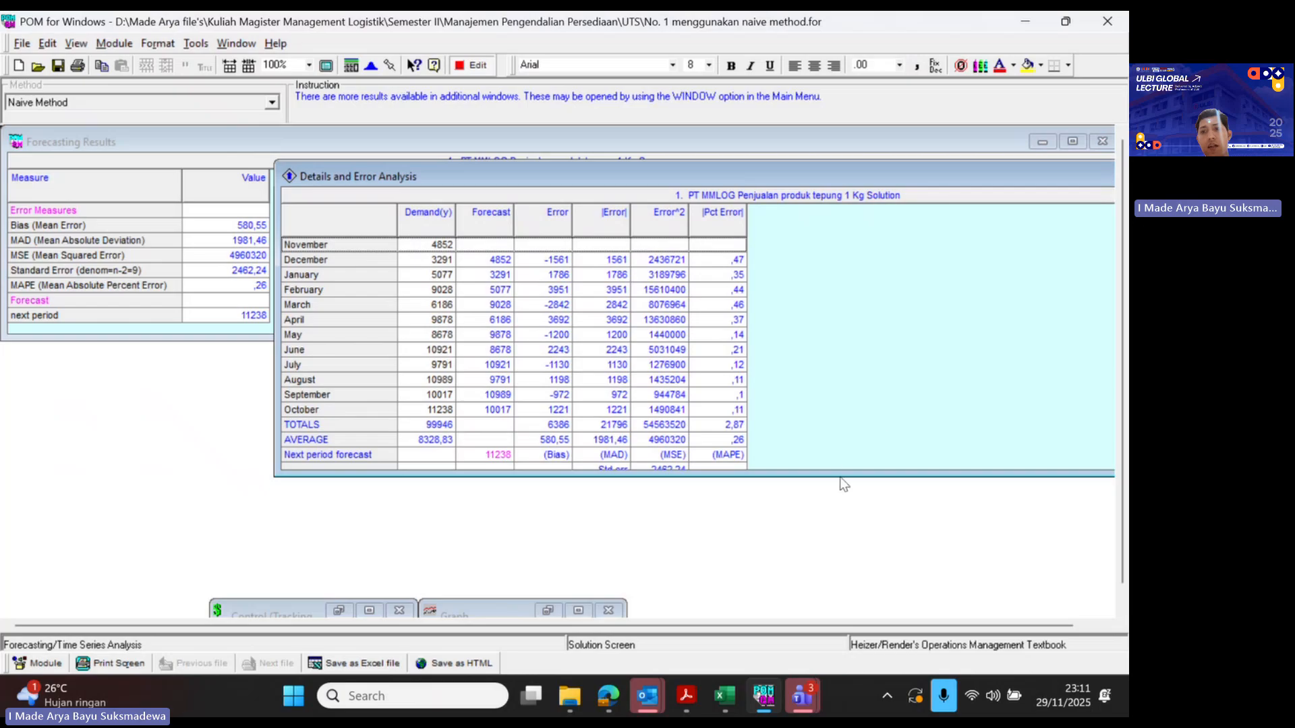
pyautogui.moveTo(843, 472); pyautogui.dragTo(845, 542)
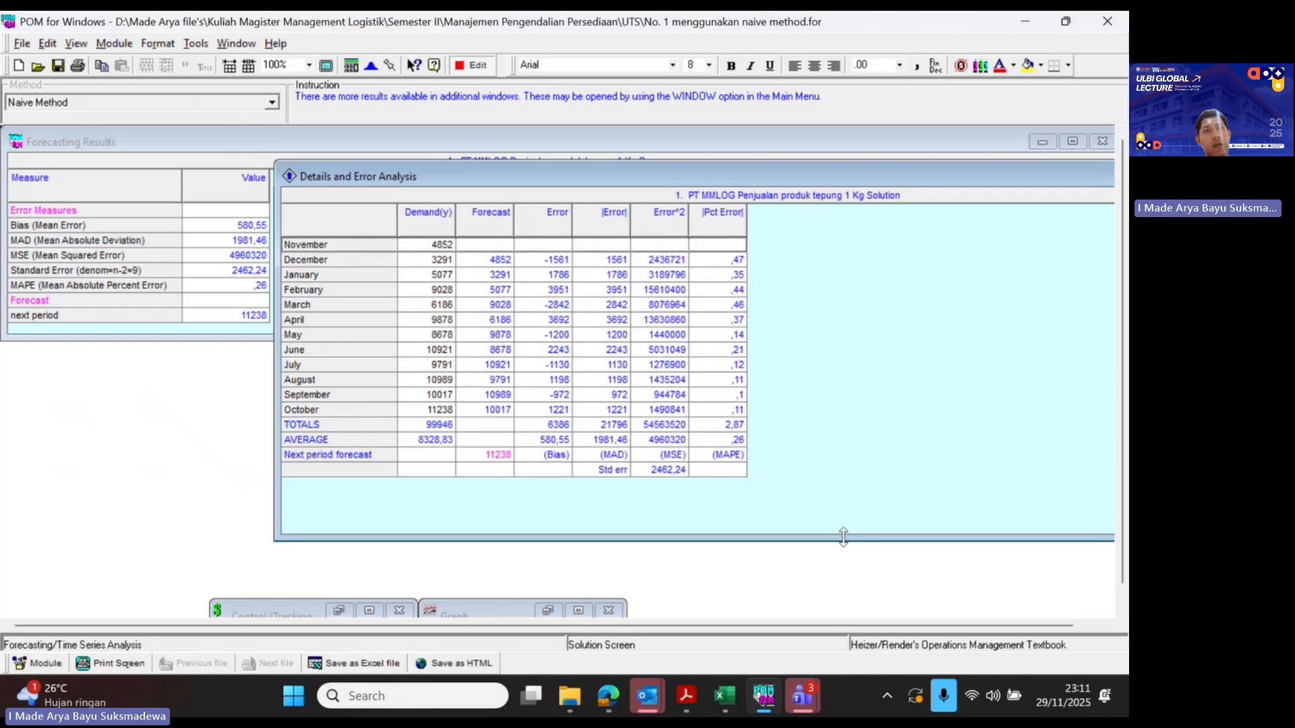
pyautogui.click(682, 401)
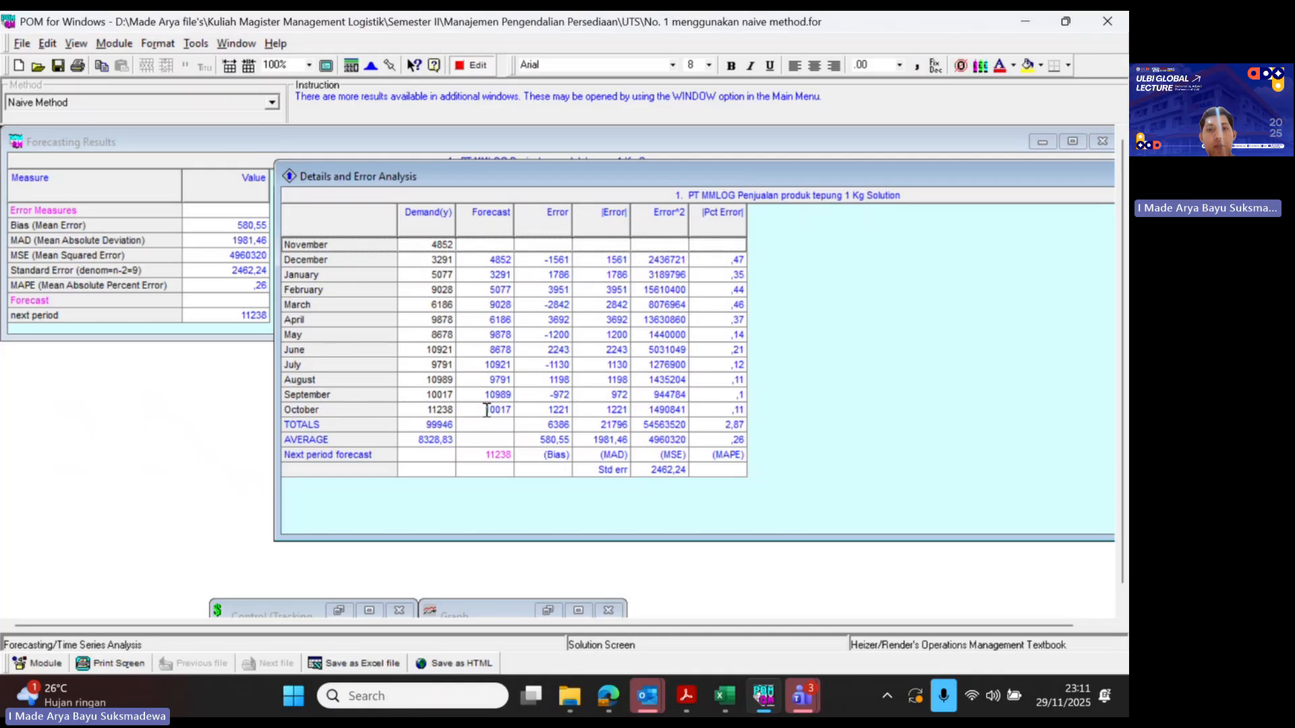
pyautogui.click(534, 404)
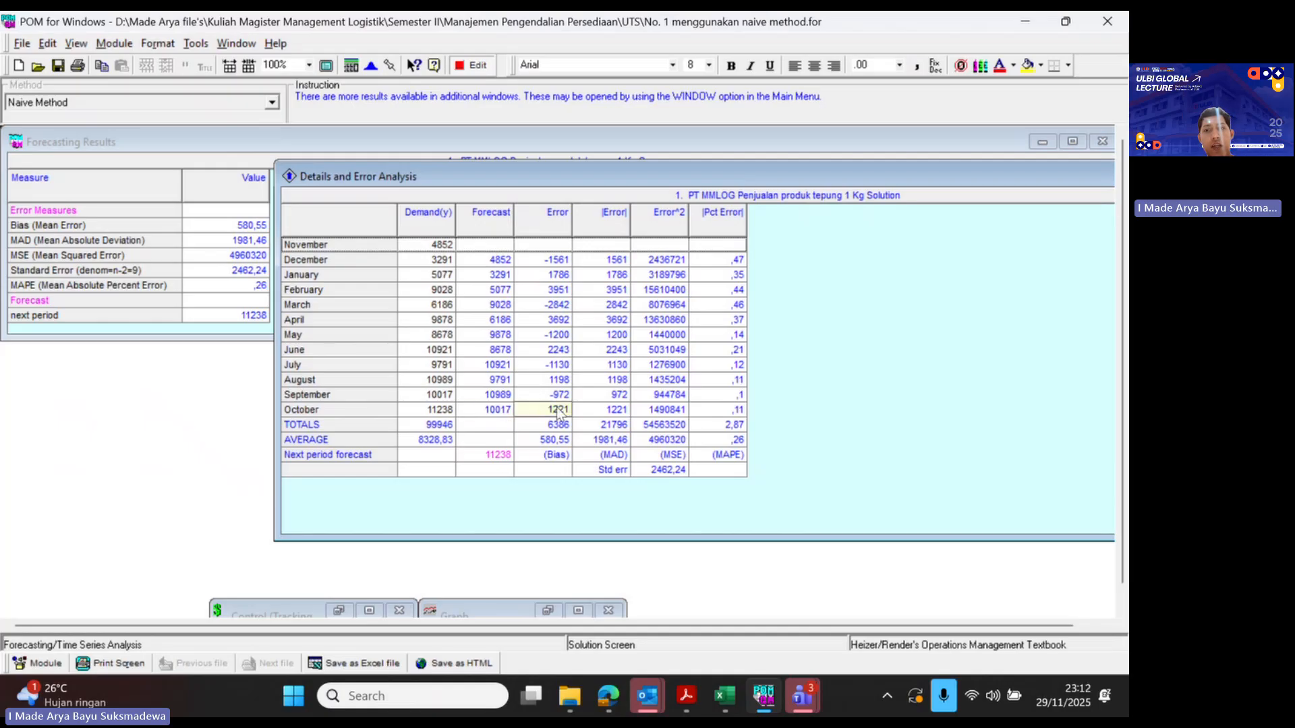
pyautogui.click(659, 466)
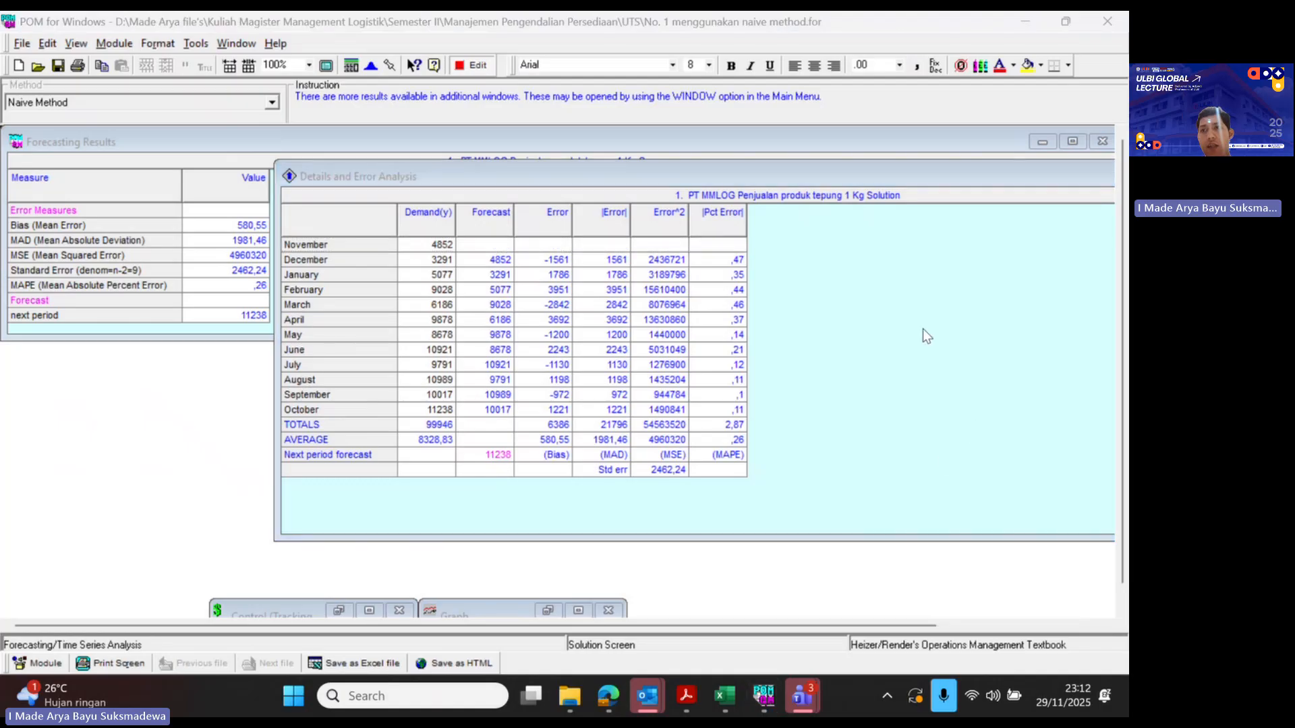
# - Close the Naive Method's Details and Error Analysis and return to the editable demand data
pyautogui.moveTo(946, 184); pyautogui.dragTo(739, 230)
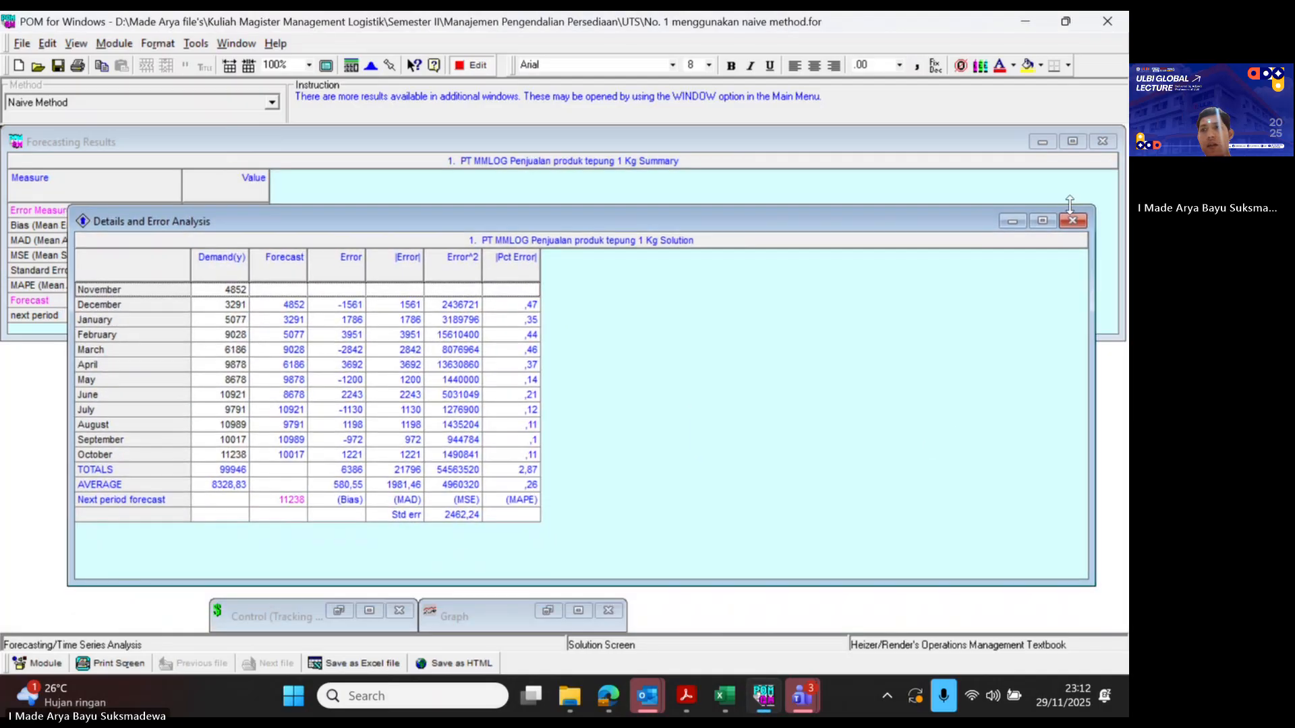
pyautogui.click(1073, 222)
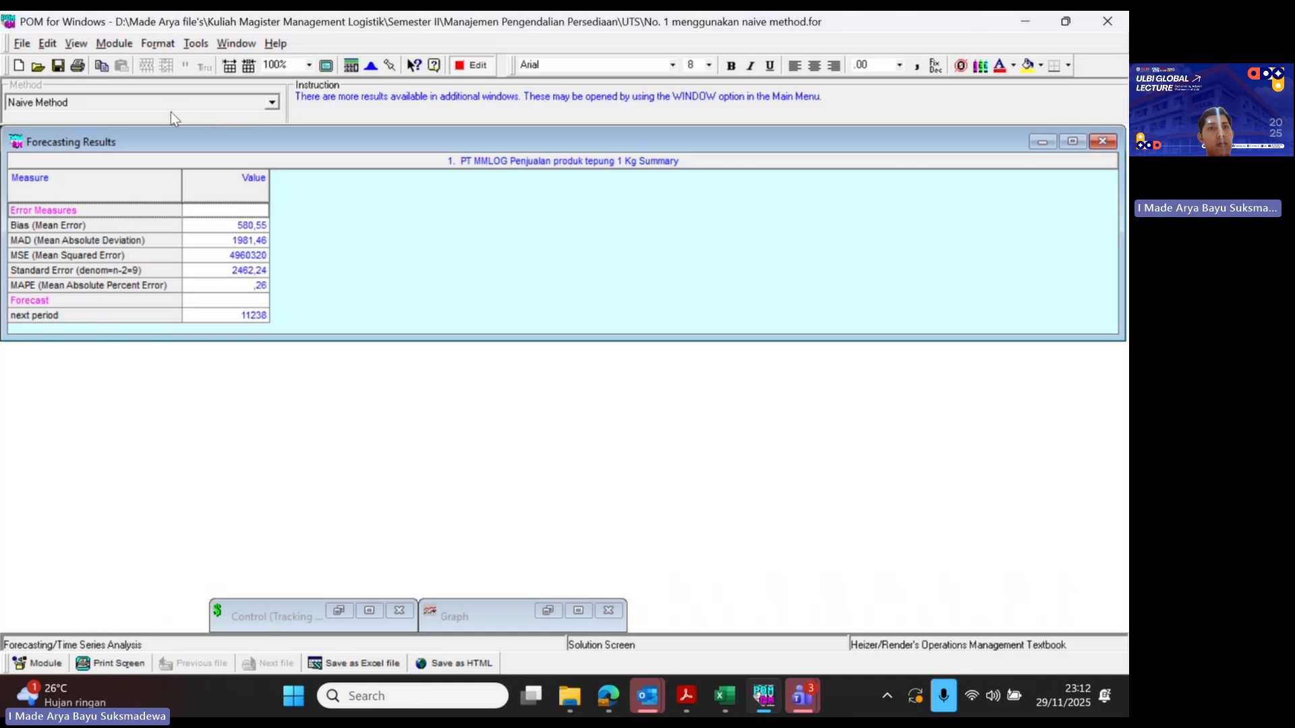
pyautogui.click(278, 110)
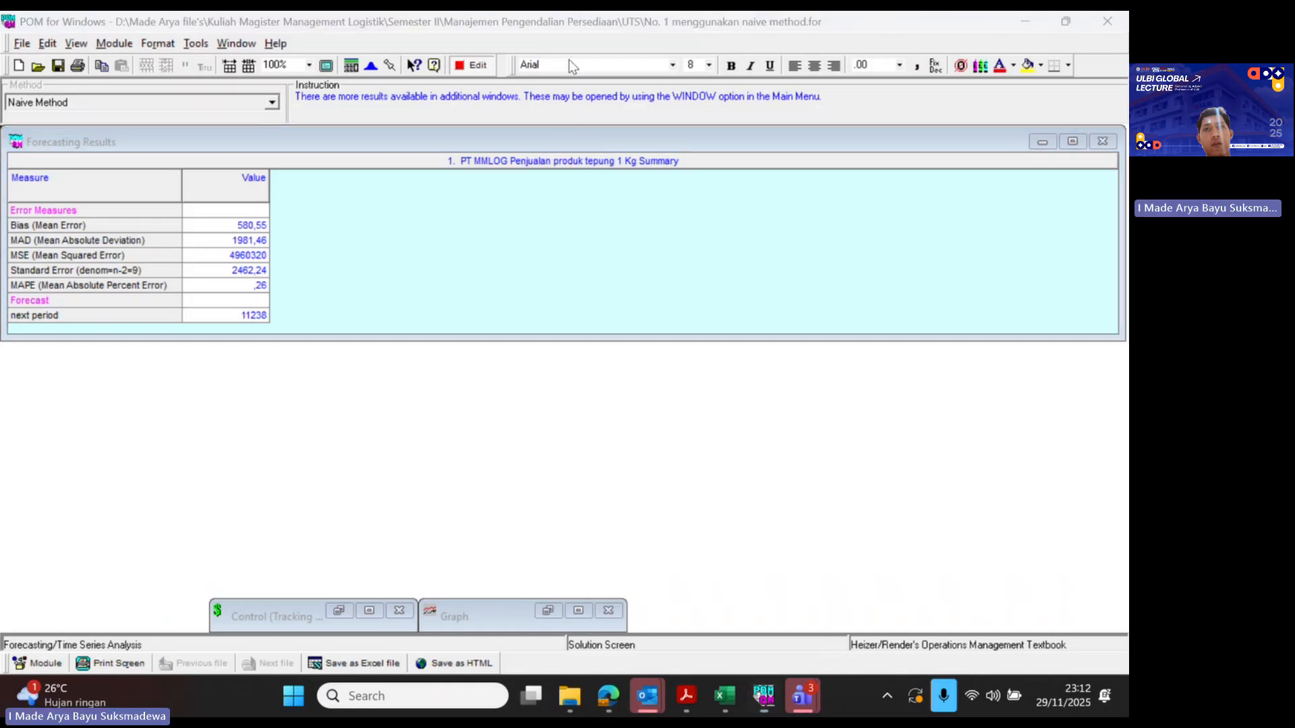
pyautogui.click(487, 62)
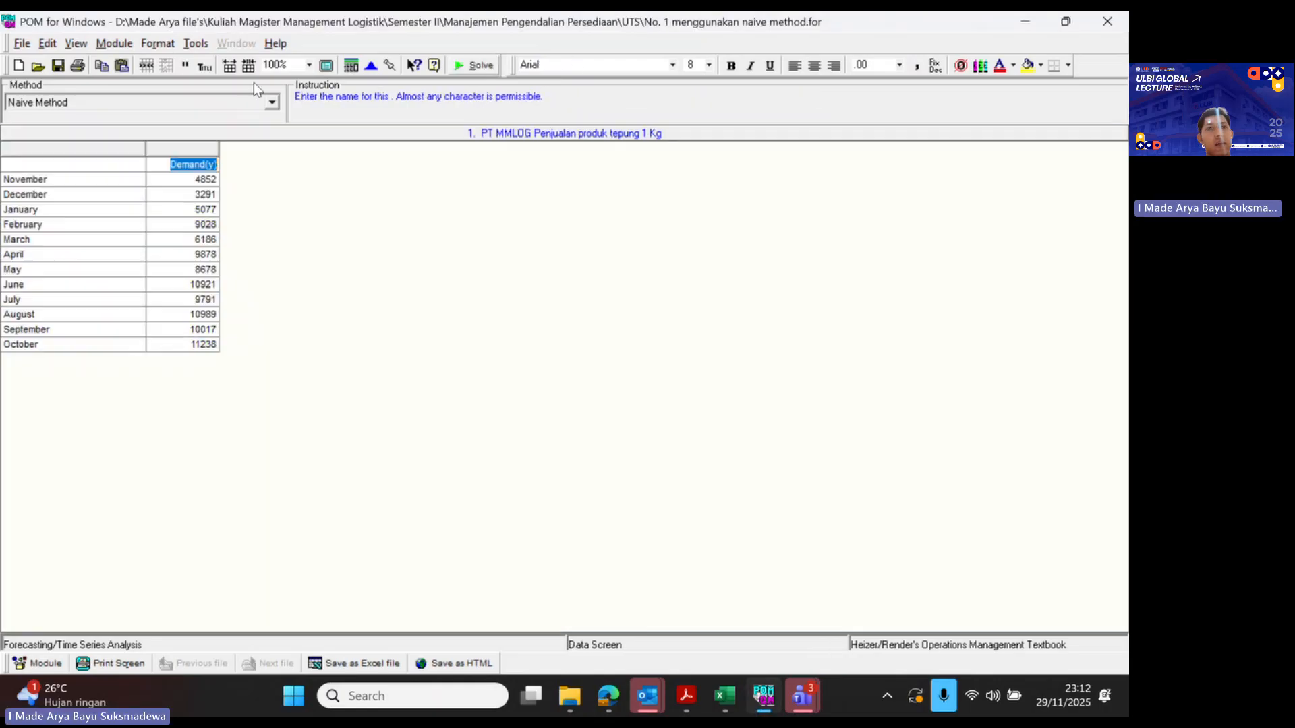
# - Change the forecasting method to Moving Averages with 2 periods to average and solve
pyautogui.click(271, 103)
pyautogui.click(205, 130)
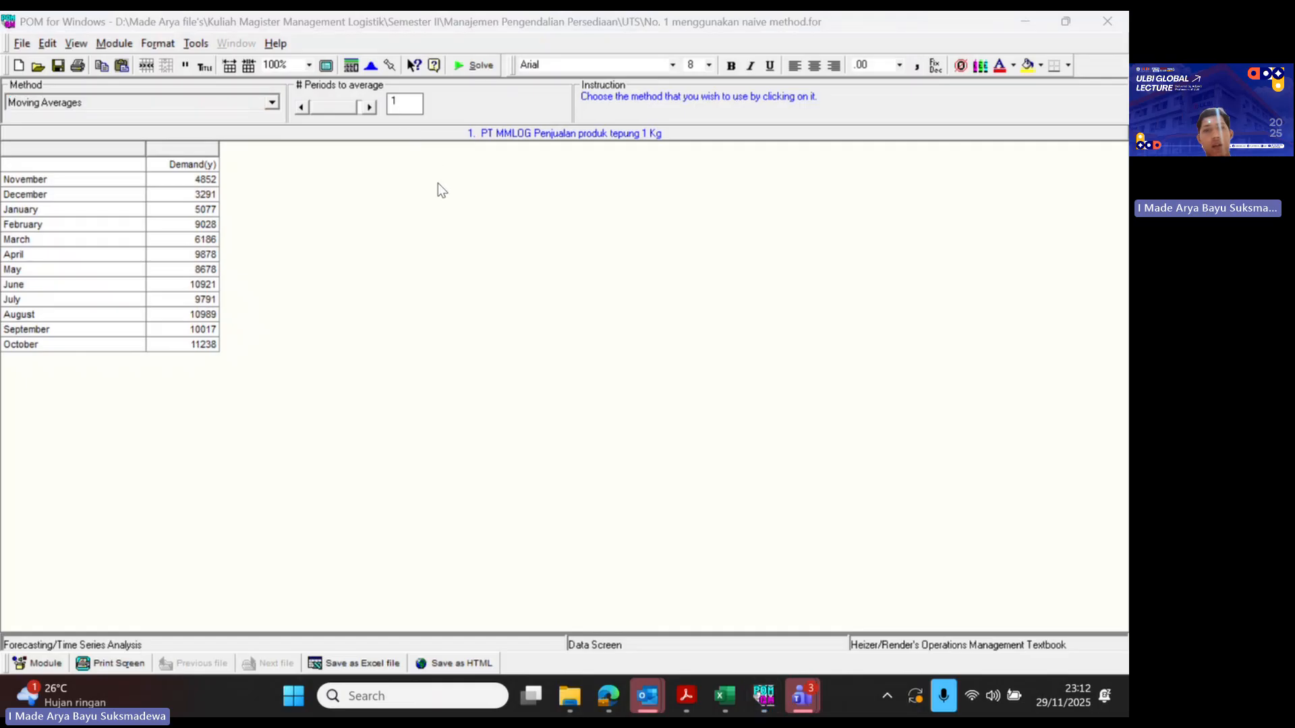
pyautogui.click(369, 107)
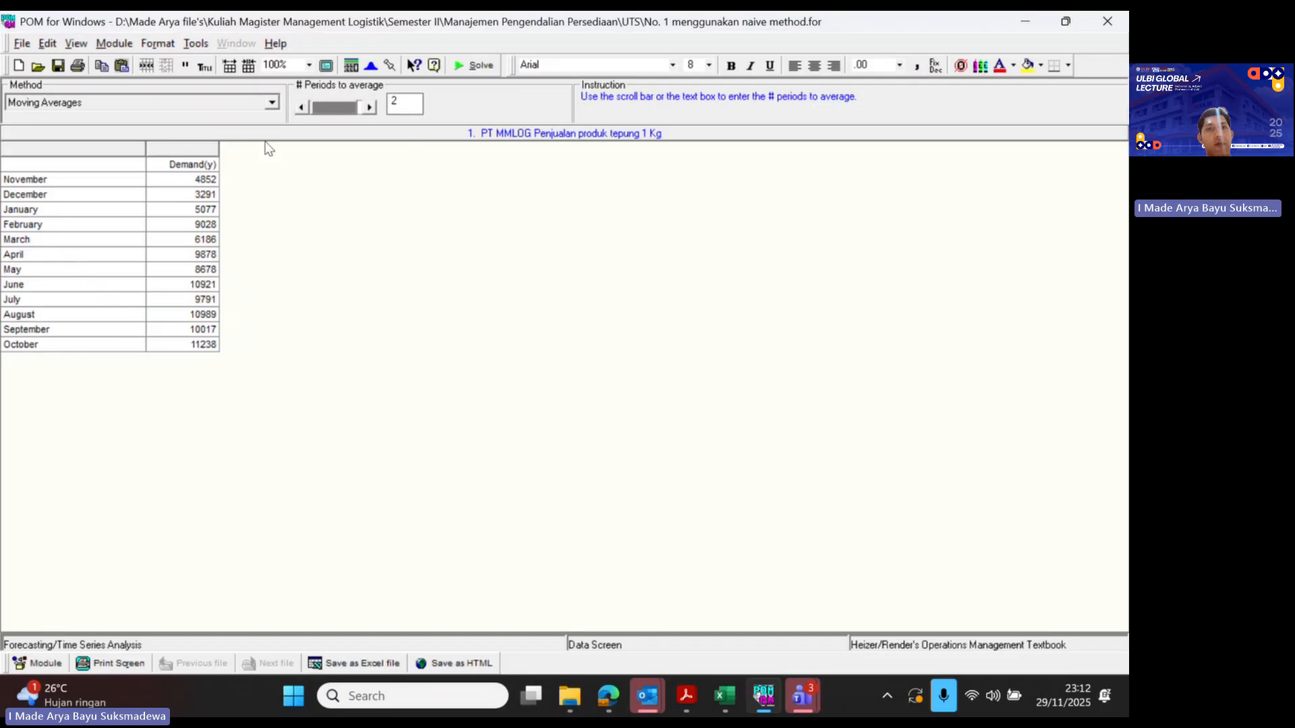
pyautogui.click(480, 67)
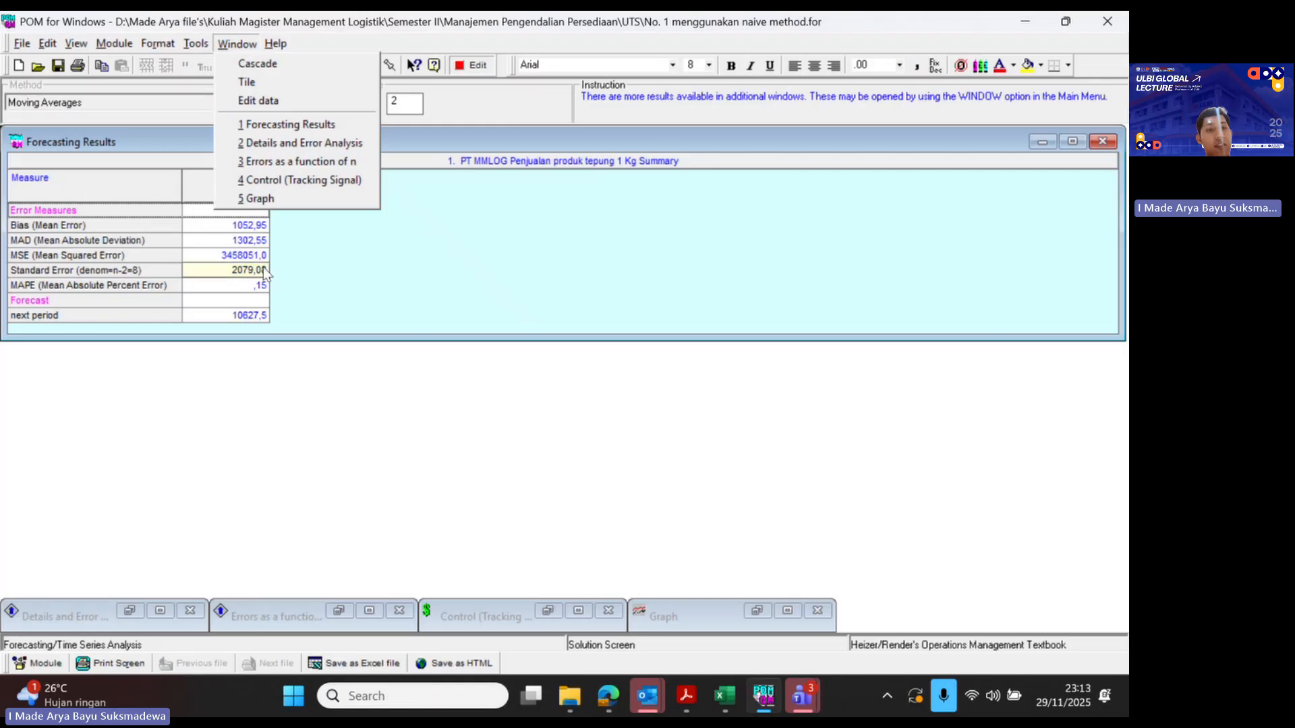
# - Open Details and Error Analysis for the moving average and examine the monthly forecasts down to the standard error row
pyautogui.click(296, 143)
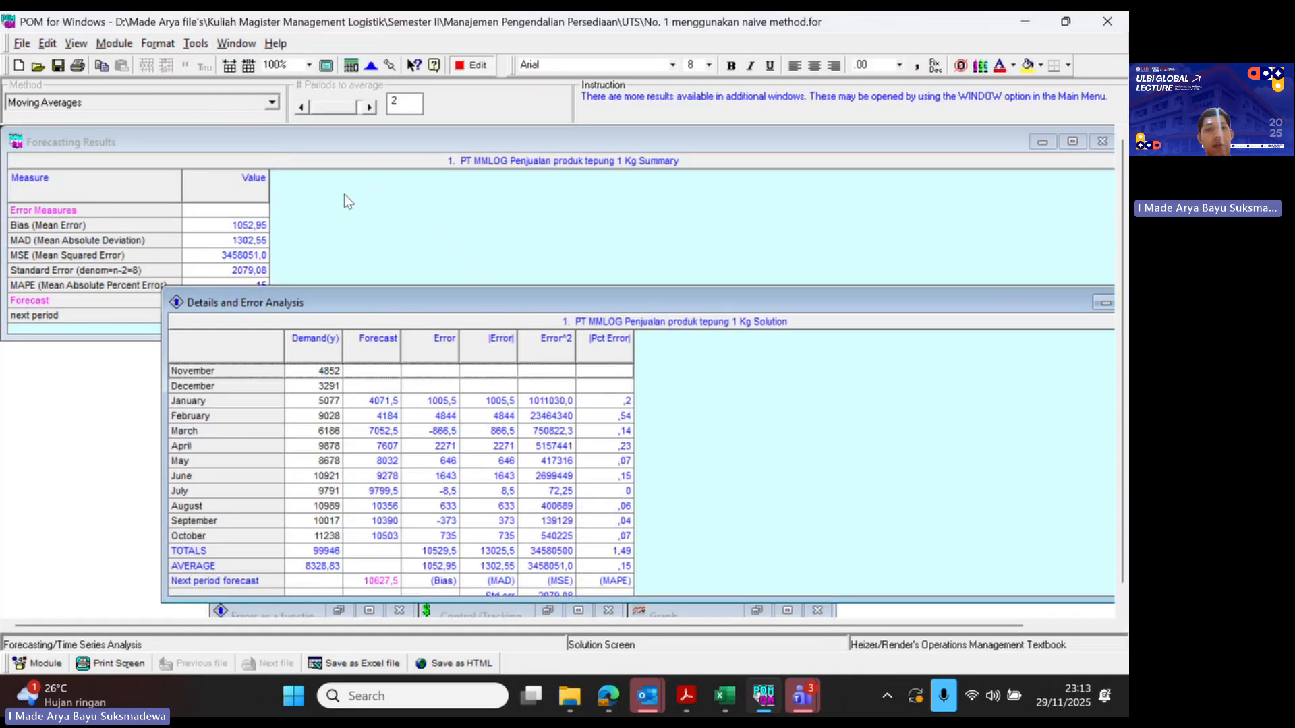
pyautogui.moveTo(516, 309); pyautogui.dragTo(634, 233)
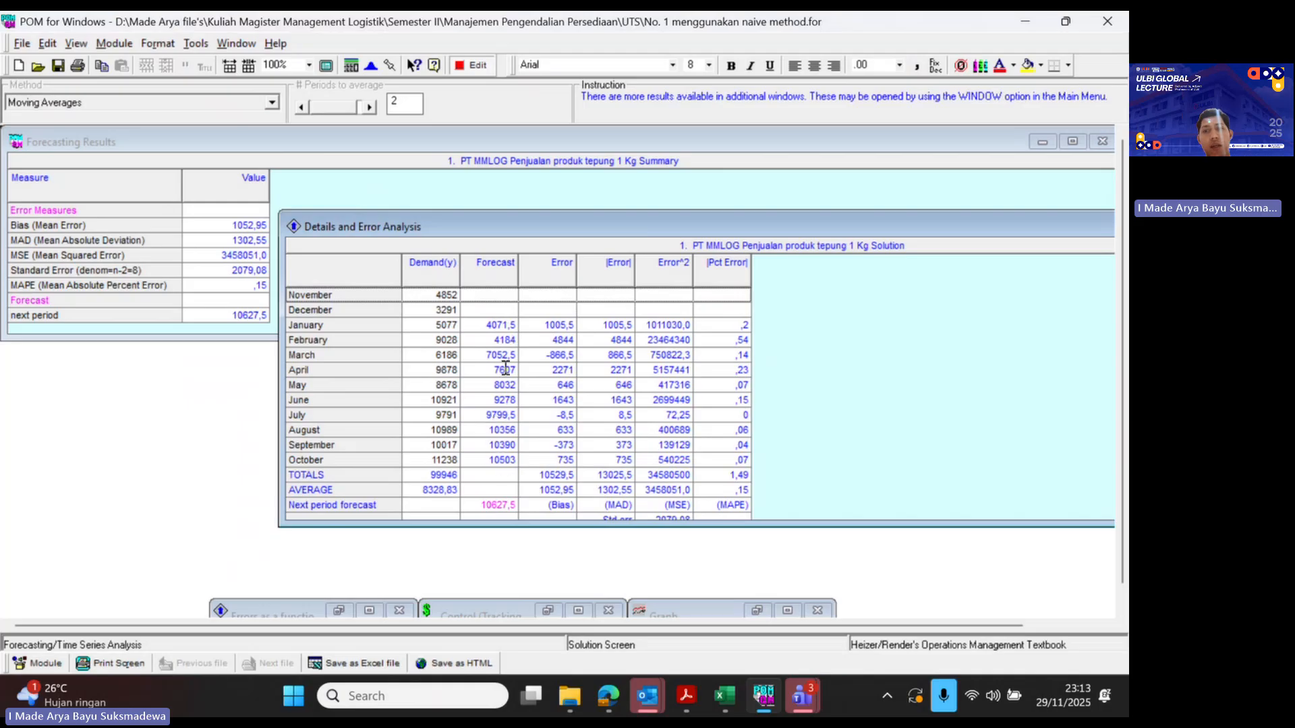
pyautogui.scroll(-1, 511, 374)
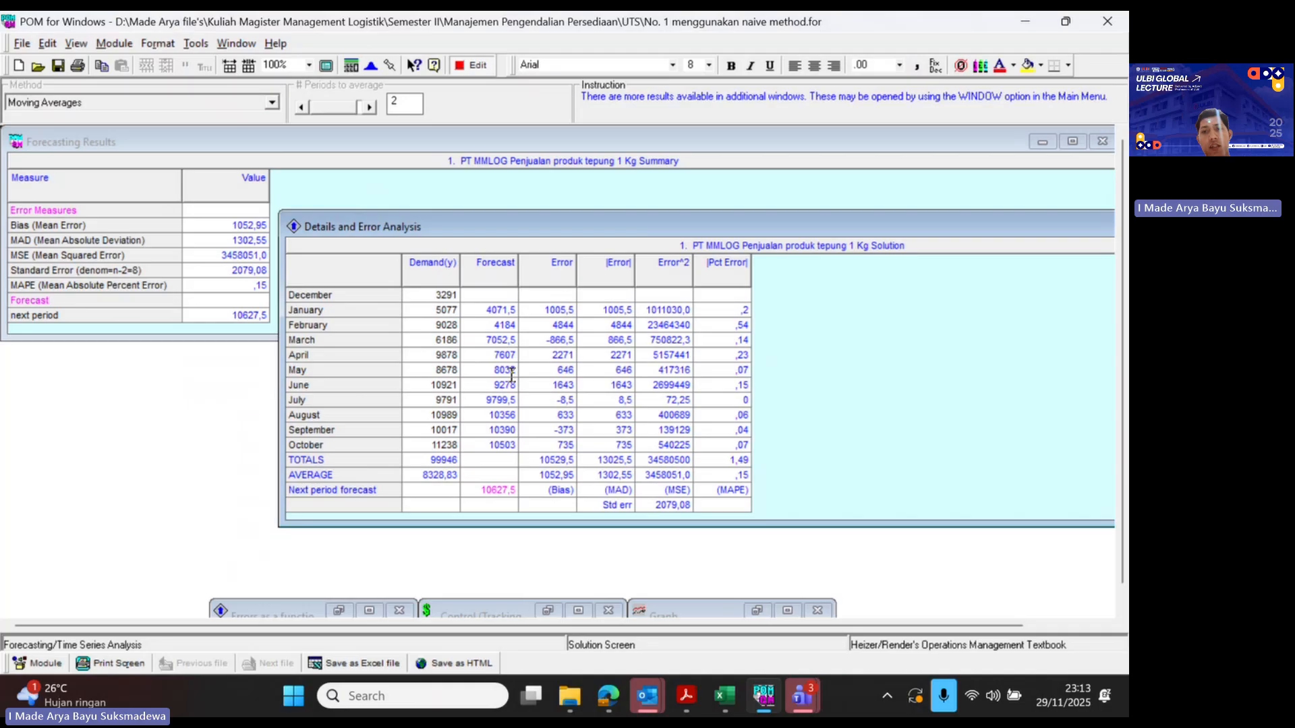
pyautogui.click(512, 373)
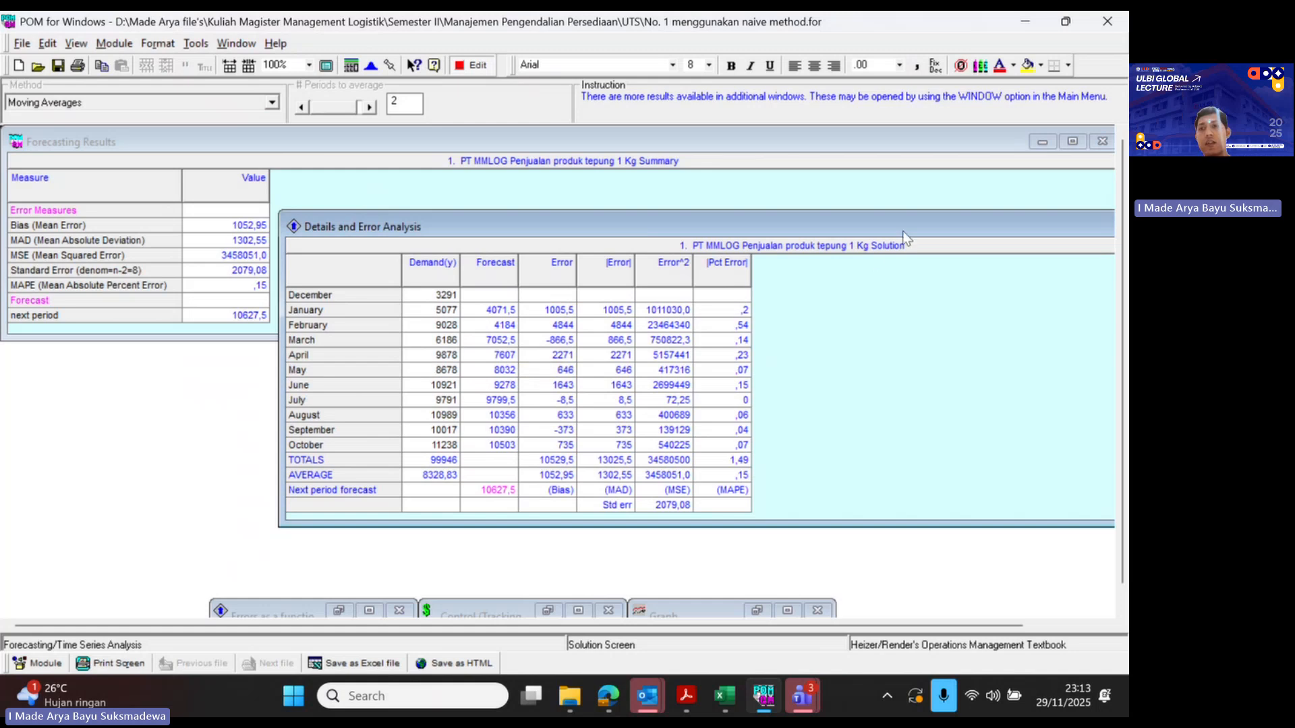
# - Close the moving average's Details and Error Analysis and go back to the demand data
pyautogui.moveTo(902, 228); pyautogui.dragTo(711, 228)
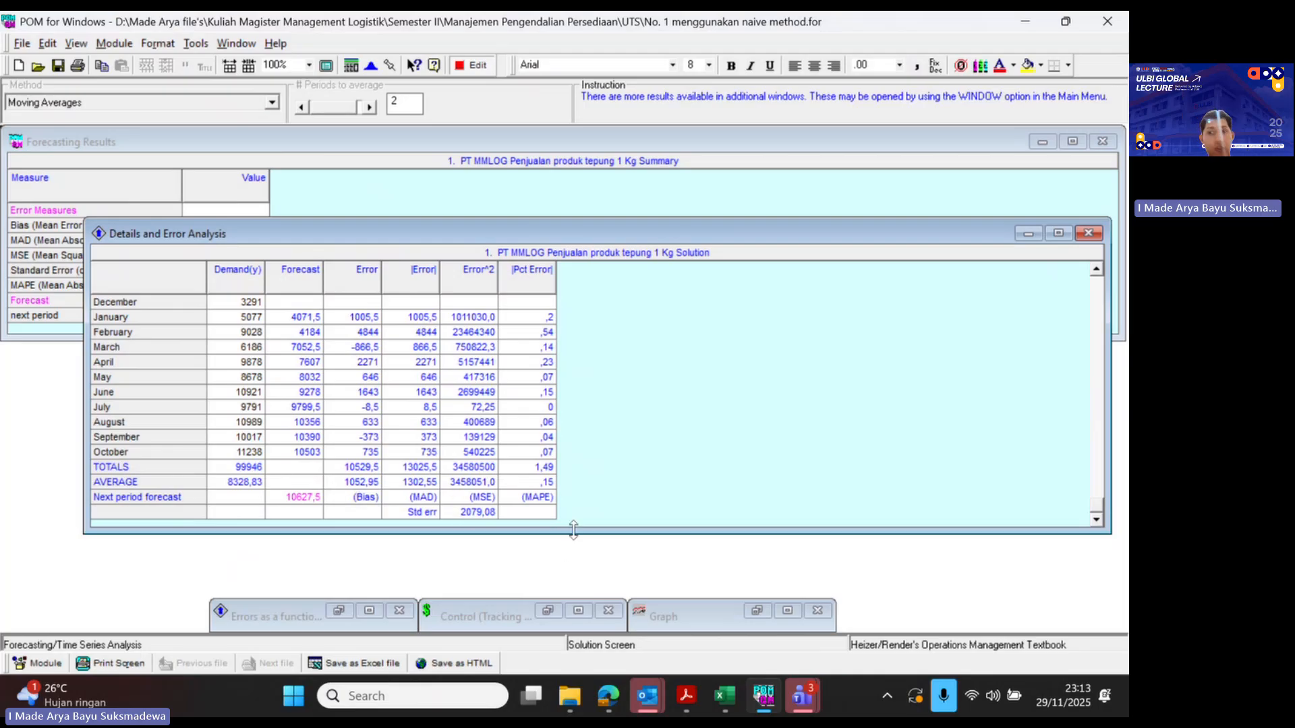
pyautogui.click(1088, 234)
pyautogui.click(473, 66)
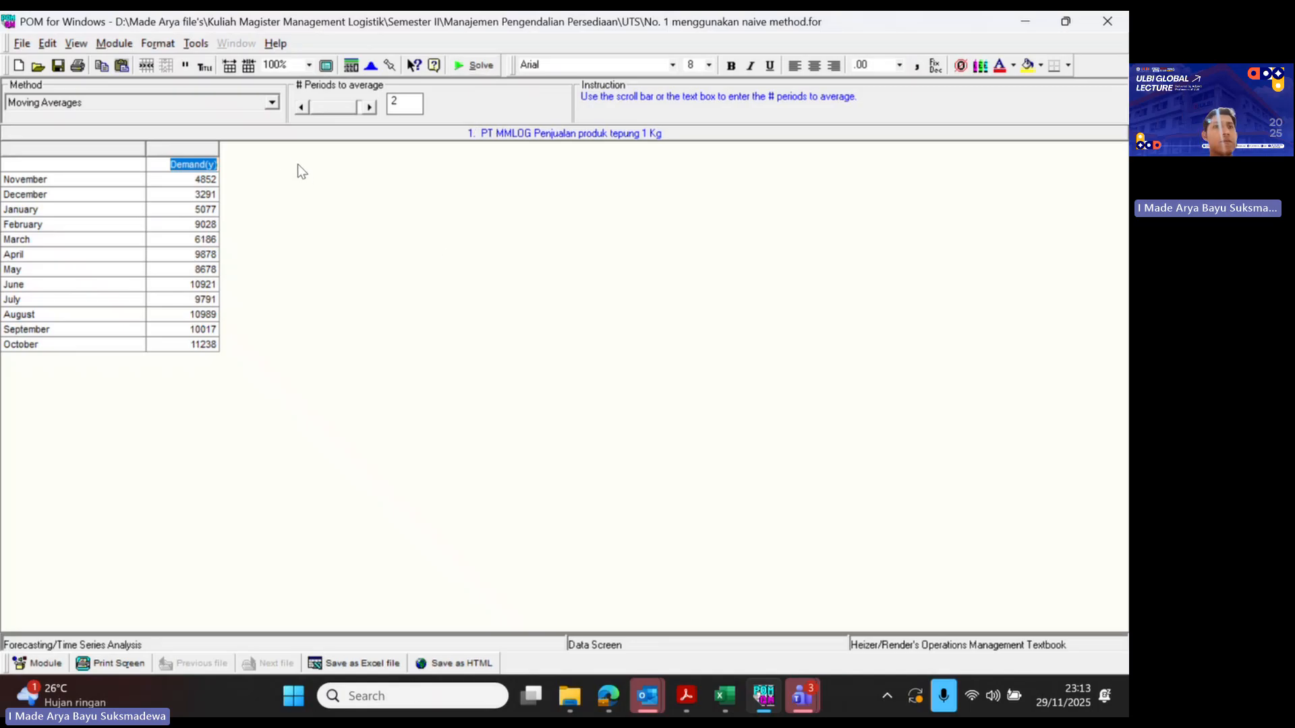
# - Change the forecasting method to Exponential Smoothing and solve with an alpha of .5
pyautogui.click(272, 104)
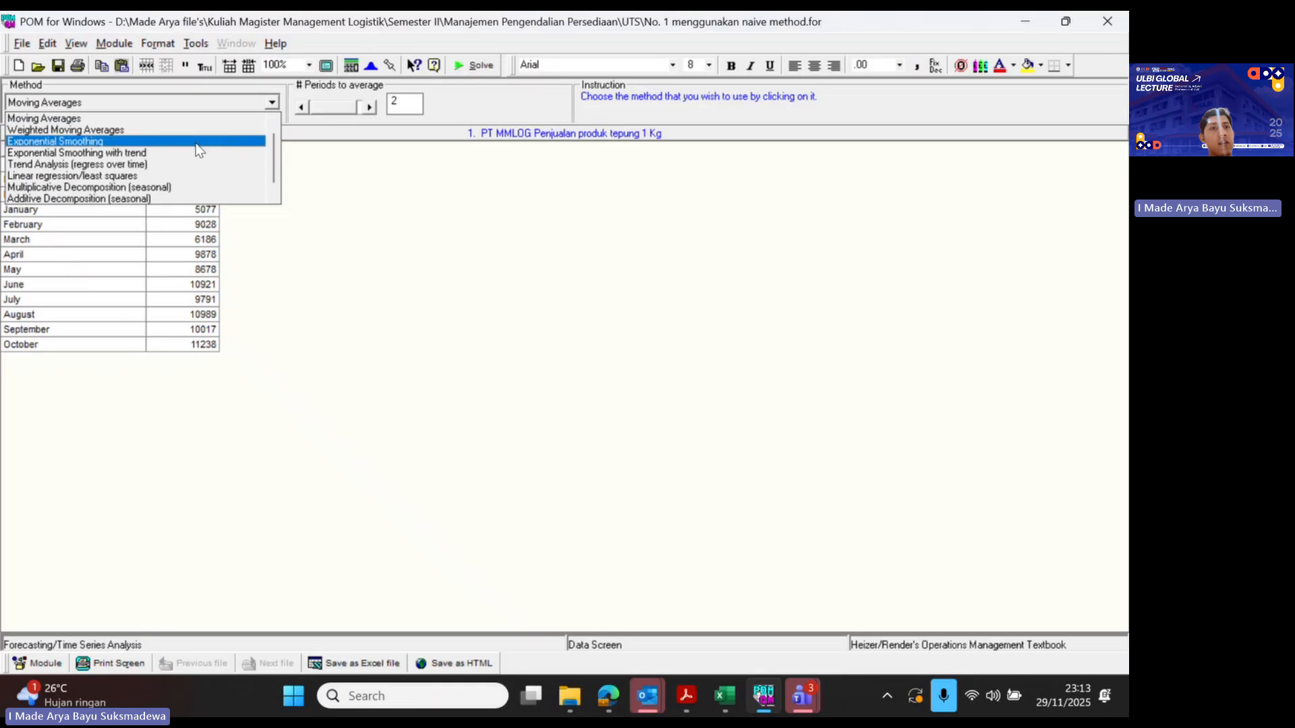
pyautogui.click(96, 143)
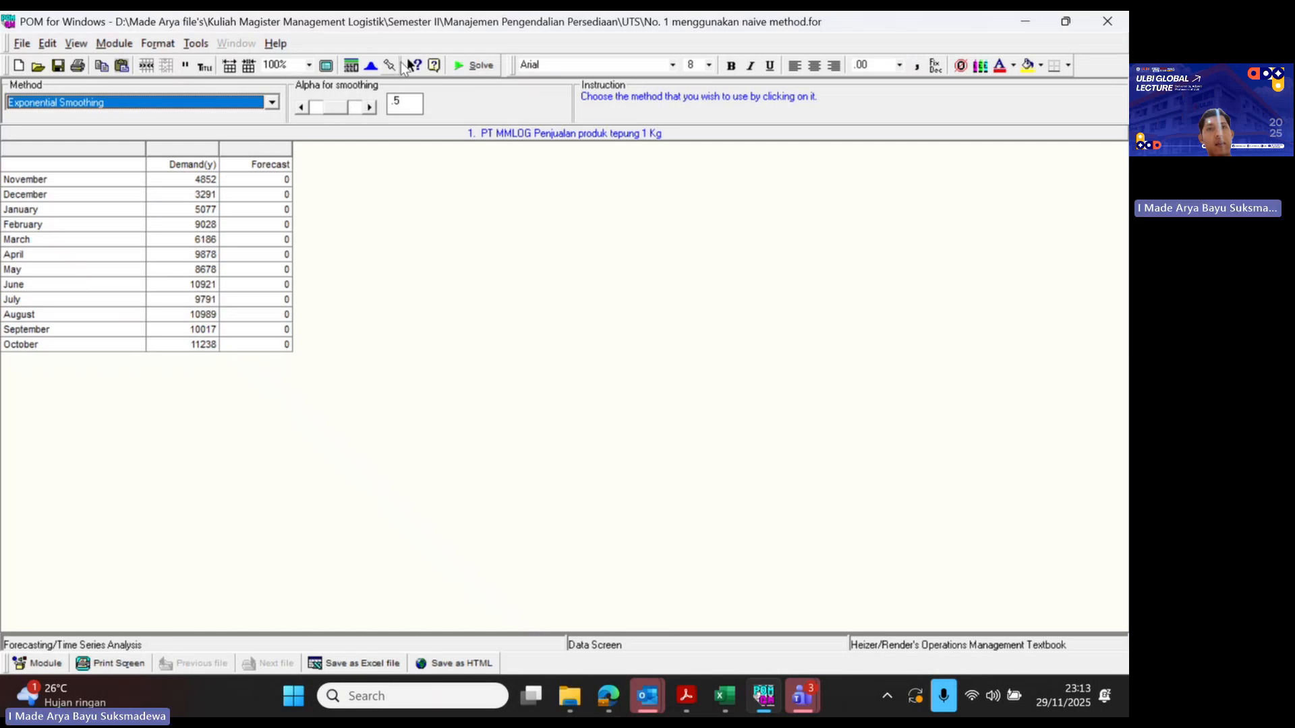
pyautogui.click(475, 66)
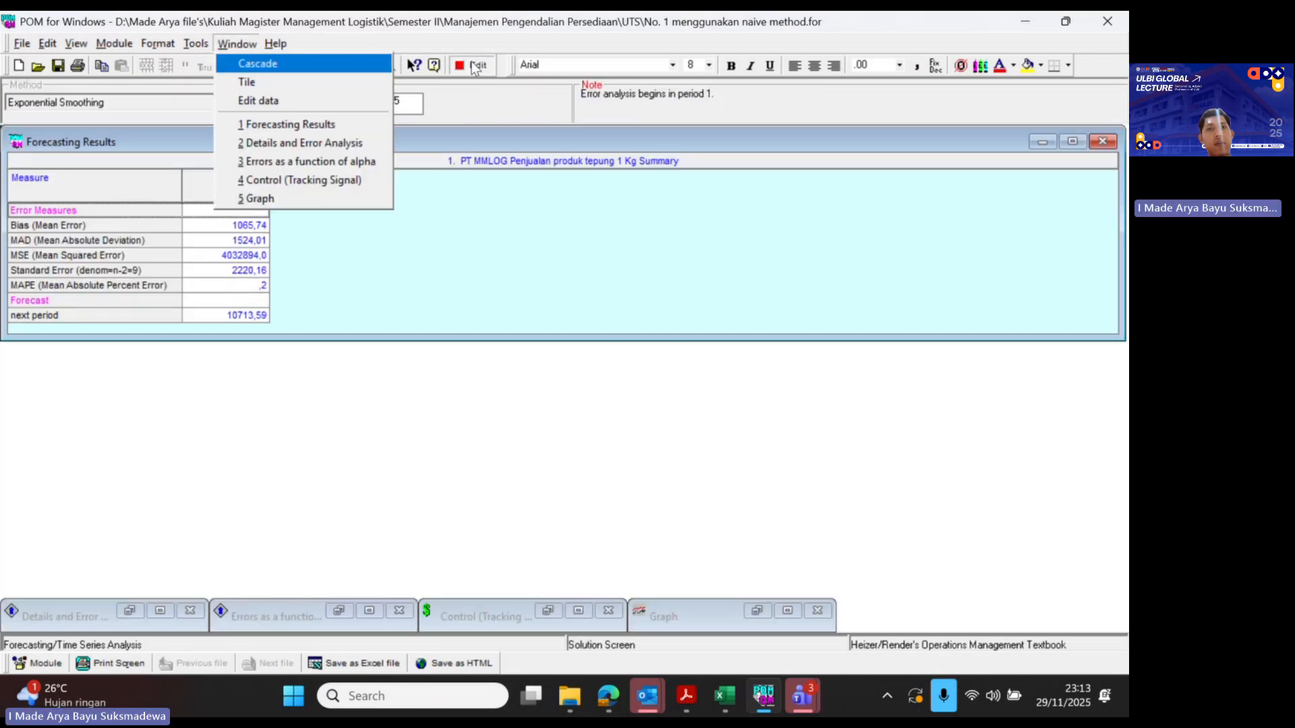
# - Open Details and Error Analysis for Exponential Smoothing, move it clear to show all rows, and examine the forecast values
pyautogui.click(330, 144)
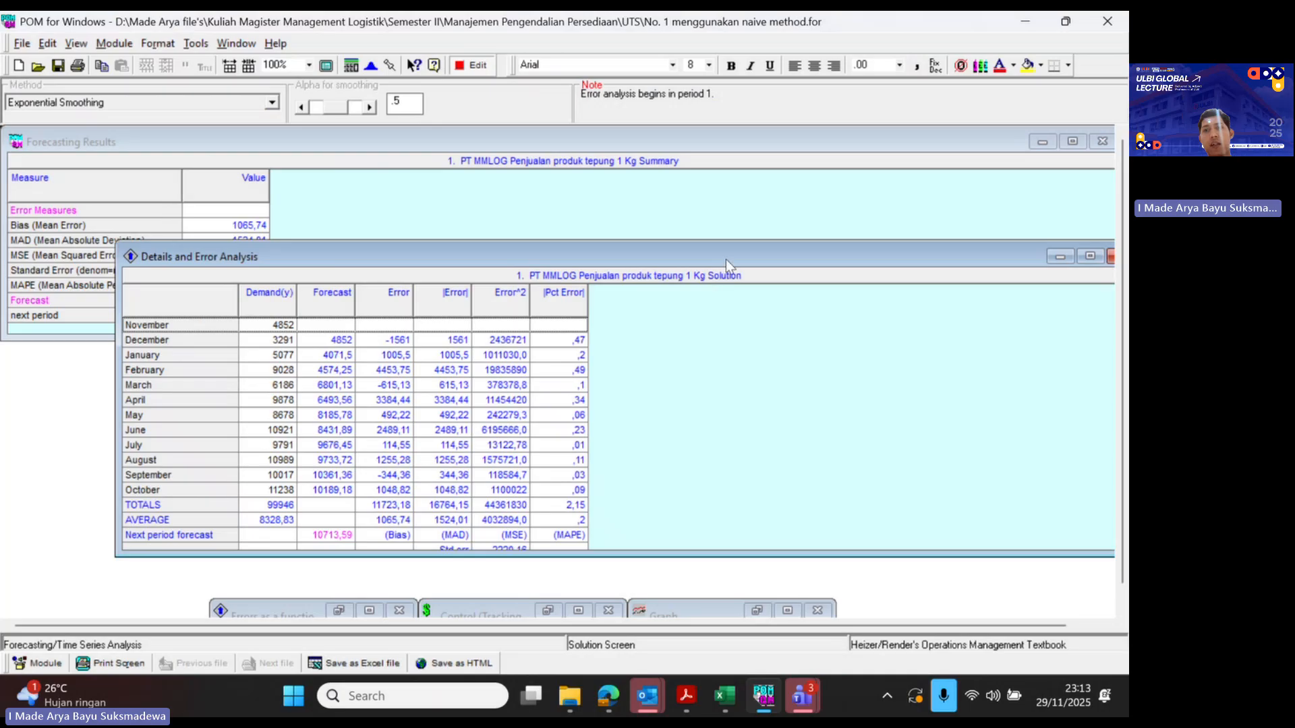
pyautogui.moveTo(724, 248); pyautogui.dragTo(680, 167)
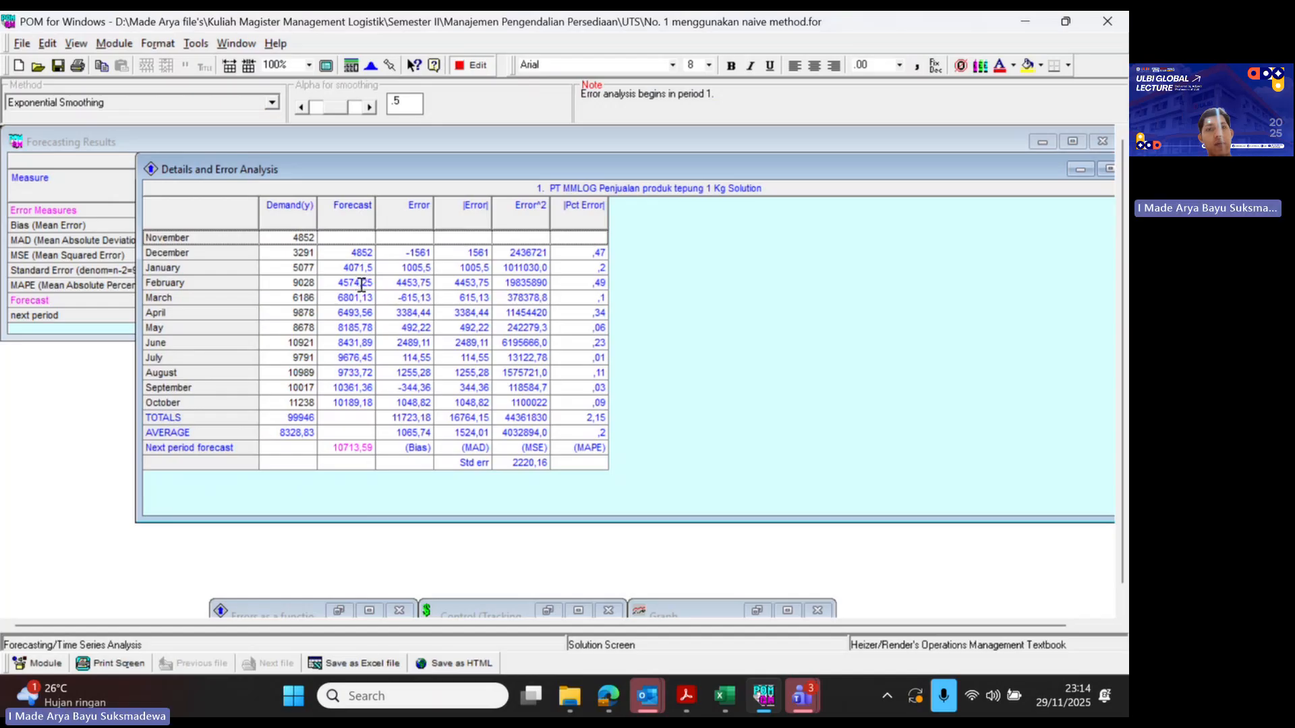
pyautogui.click(370, 372)
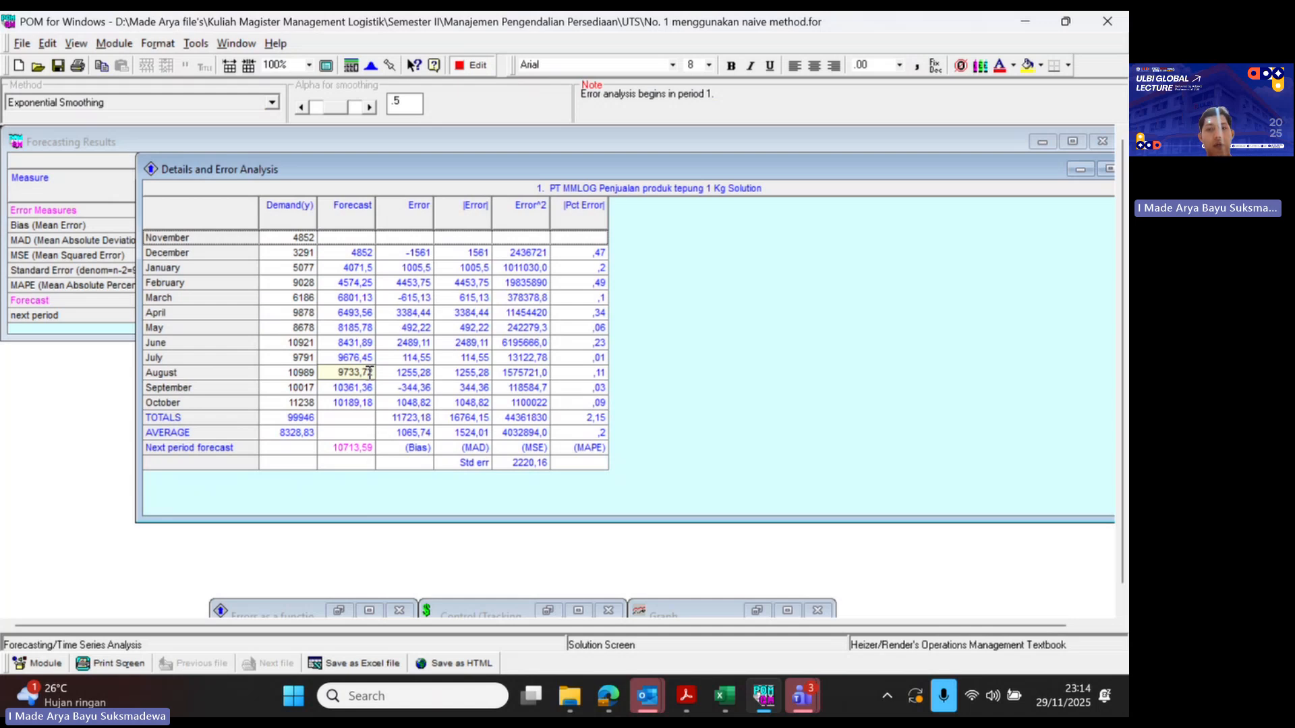
# - Examine the standard error of Exponential Smoothing in the Details and Error Analysis table
pyautogui.moveTo(507, 463); pyautogui.dragTo(537, 463)
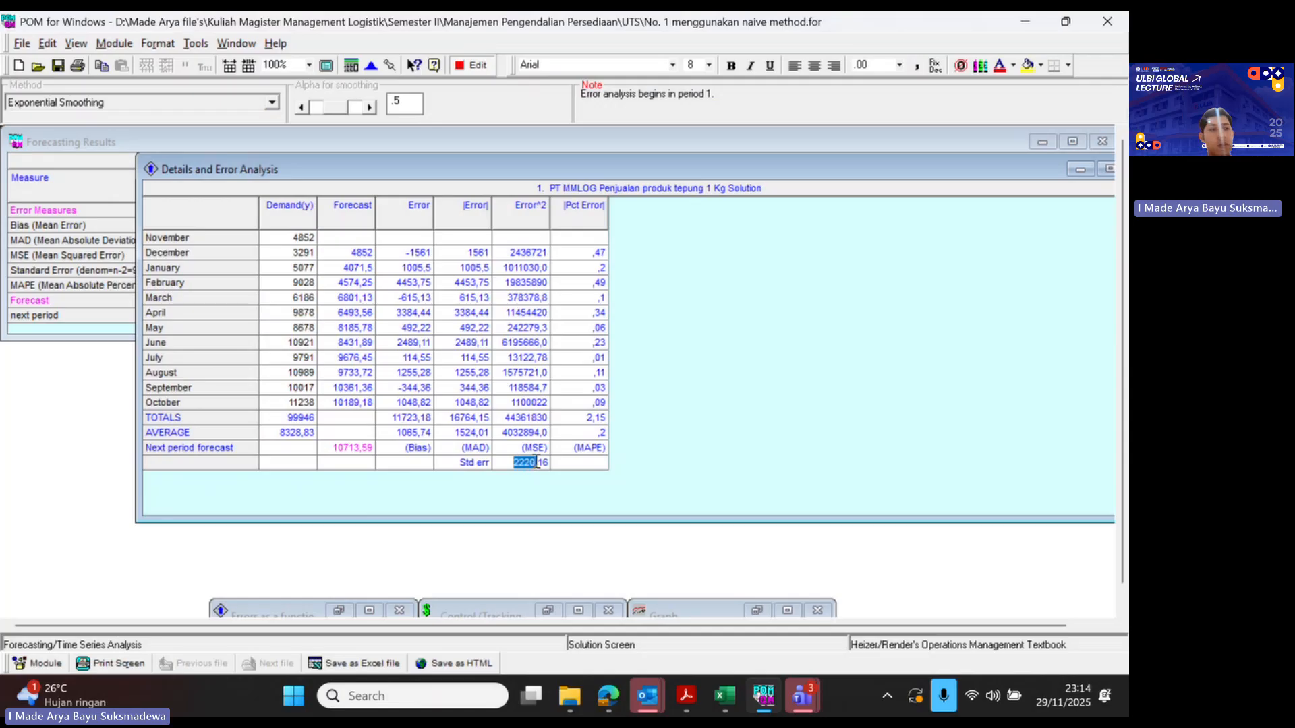
pyautogui.moveTo(537, 463); pyautogui.dragTo(544, 463)
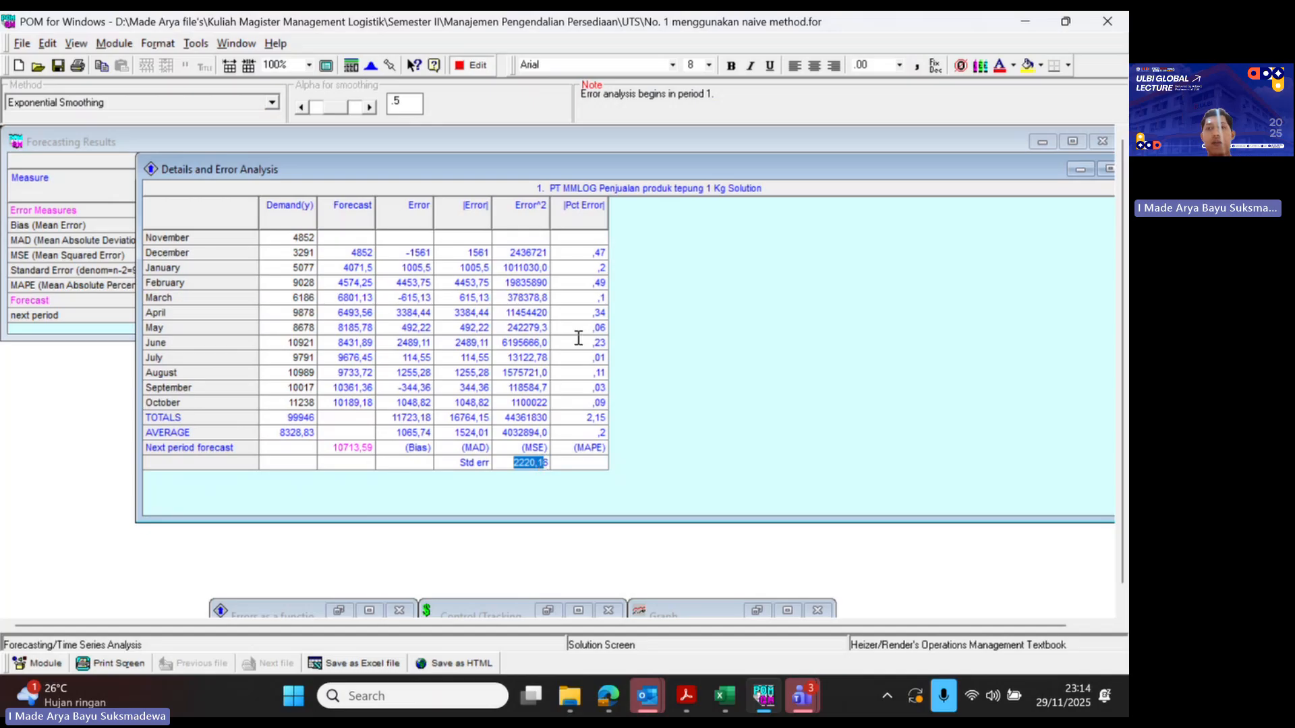
pyautogui.click(370, 437)
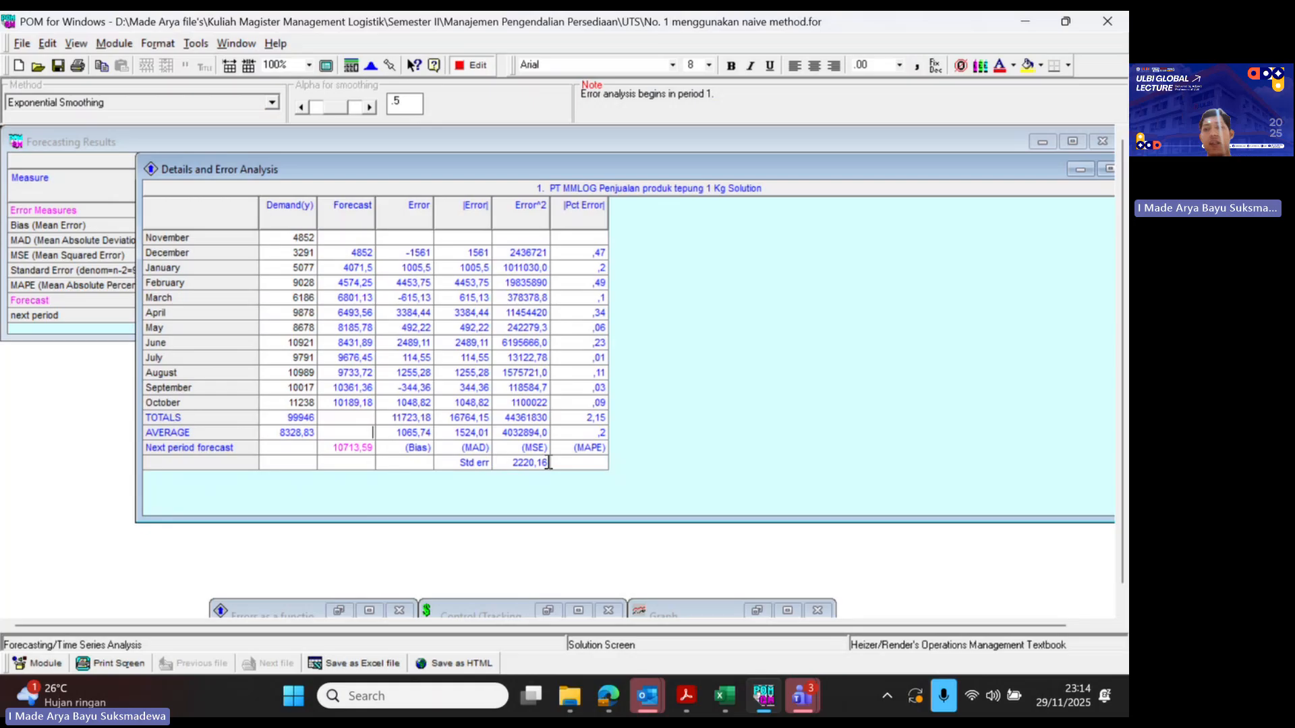
# - Close the Exponential Smoothing Details and Error Analysis and return to the demand data
pyautogui.moveTo(883, 171); pyautogui.dragTo(793, 189)
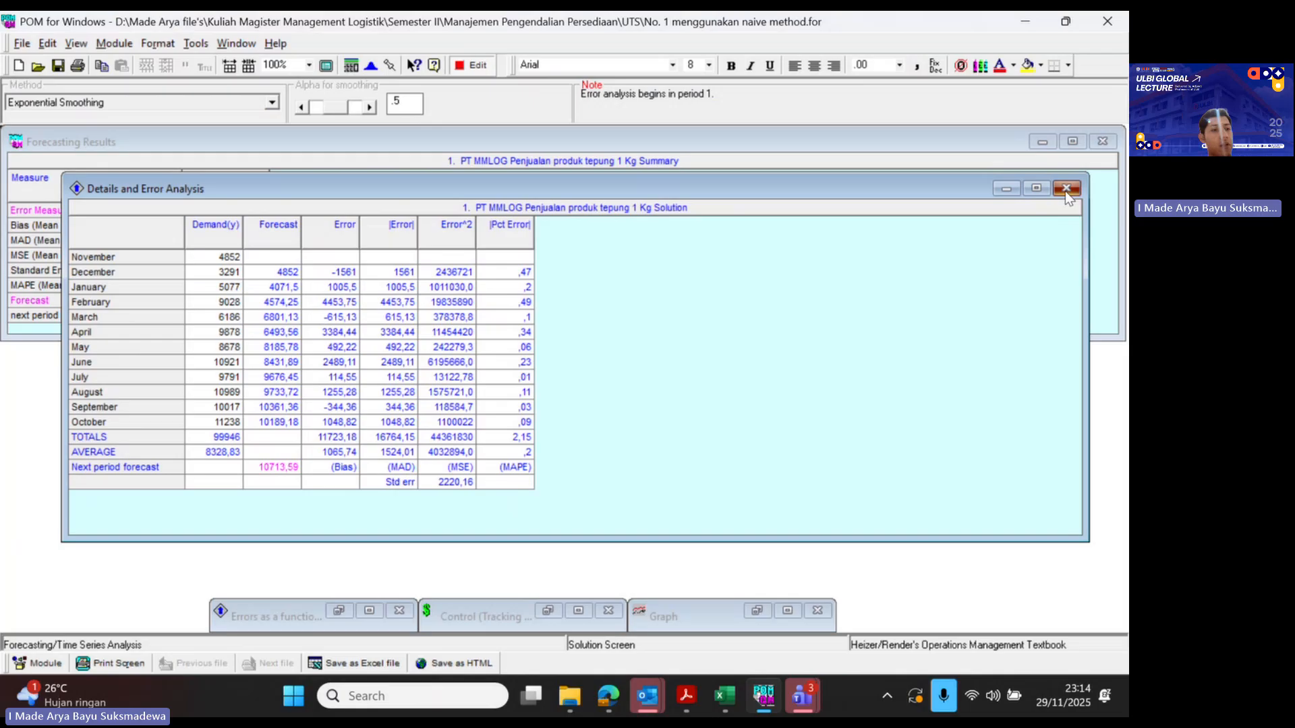
pyautogui.click(1066, 189)
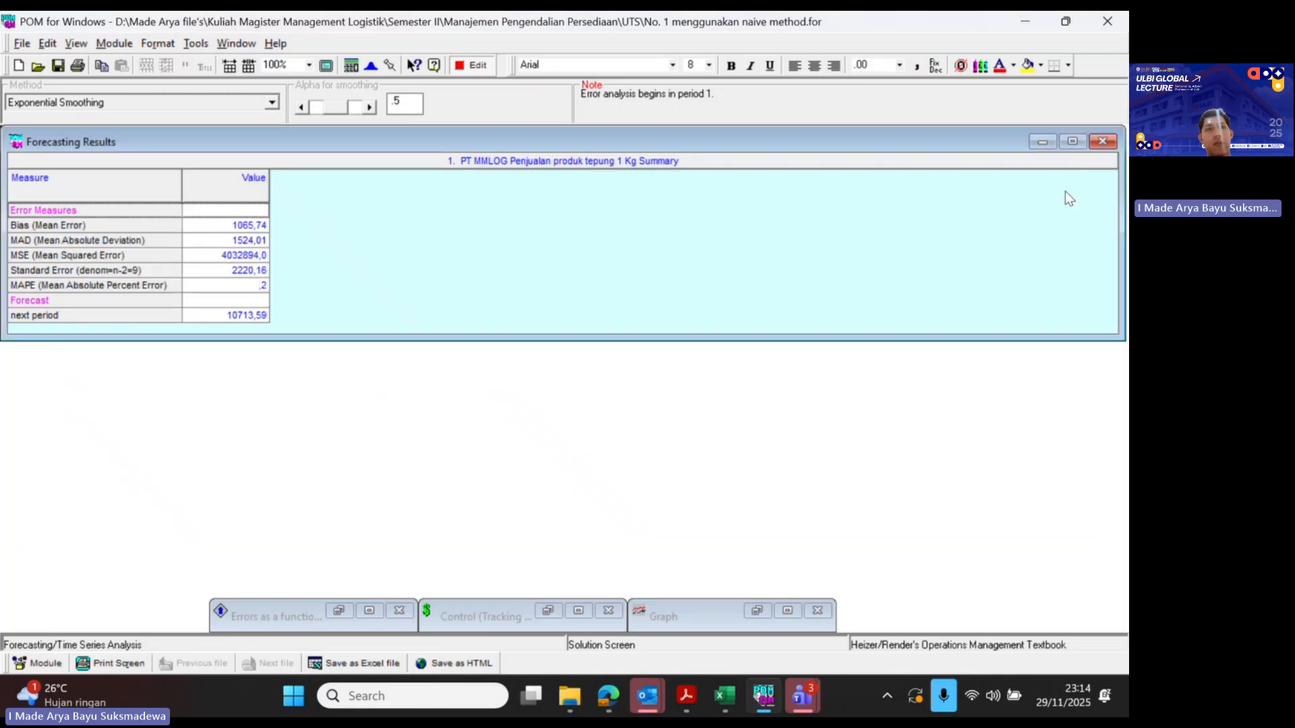
pyautogui.click(474, 64)
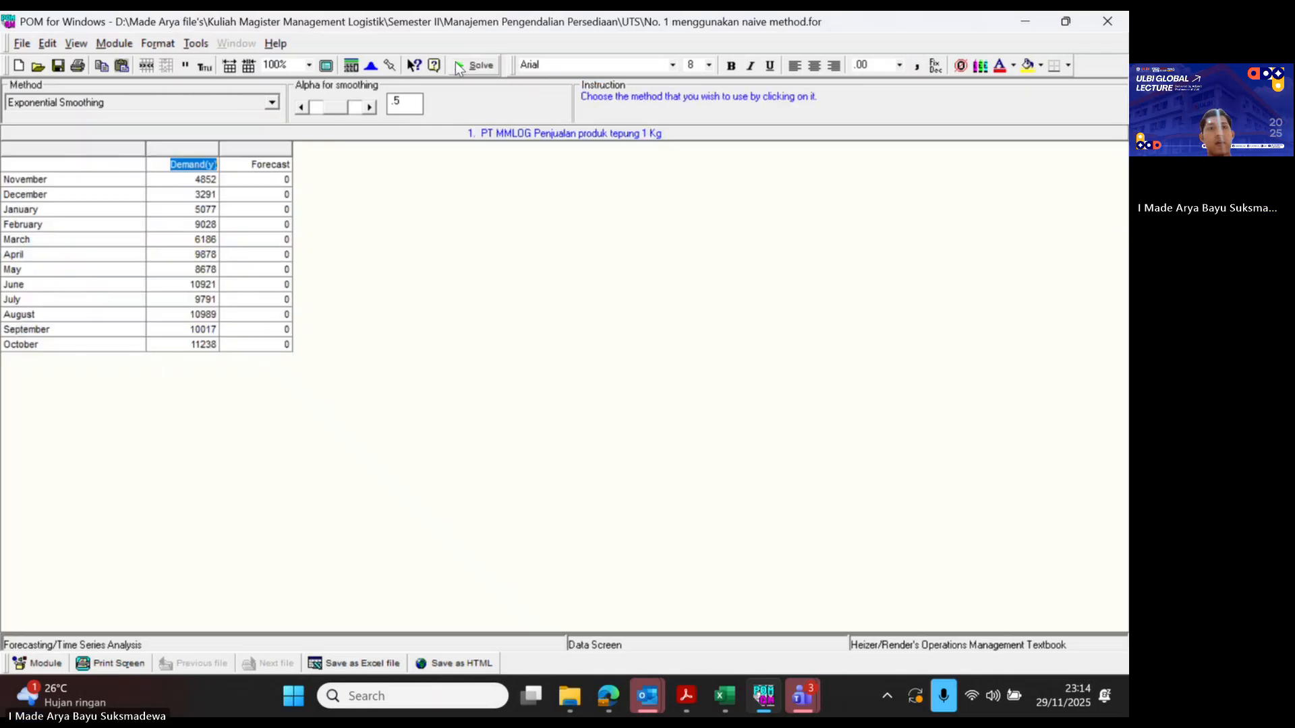
# - Change the forecasting method to Trend Analysis (regress over time) and solve
pyautogui.click(250, 103)
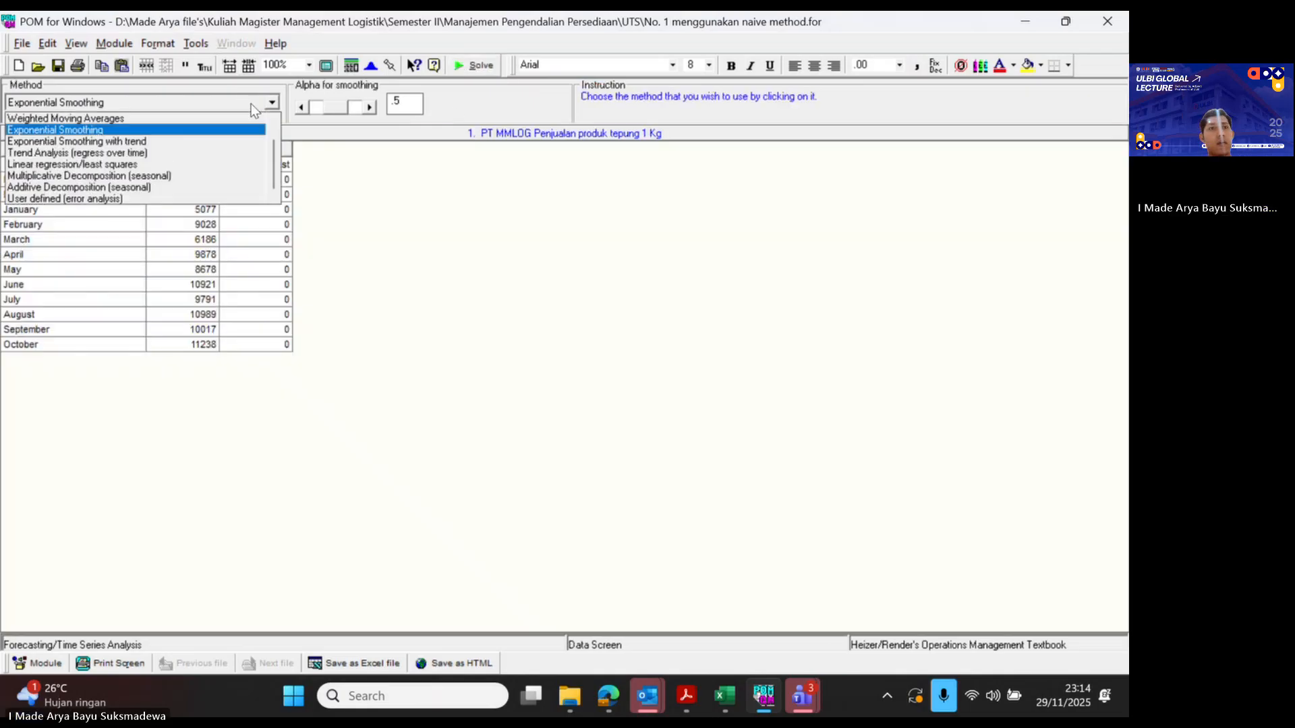
pyautogui.click(187, 153)
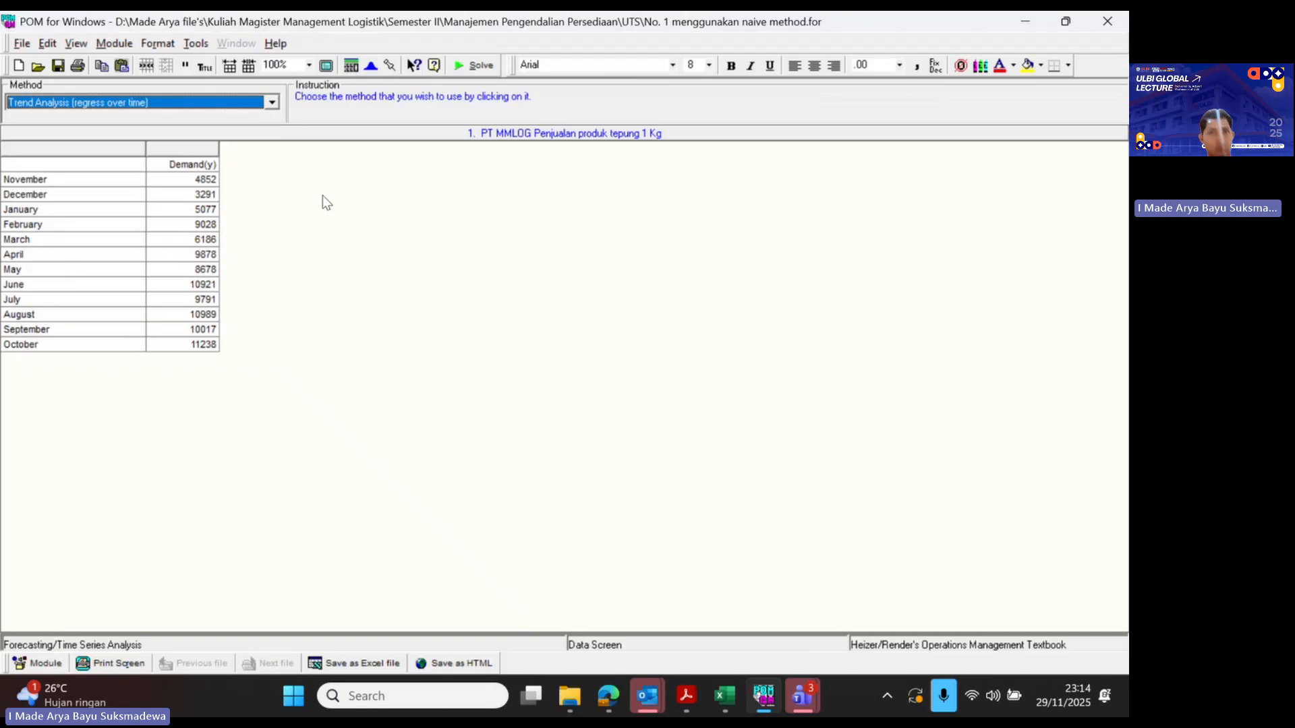
pyautogui.click(474, 67)
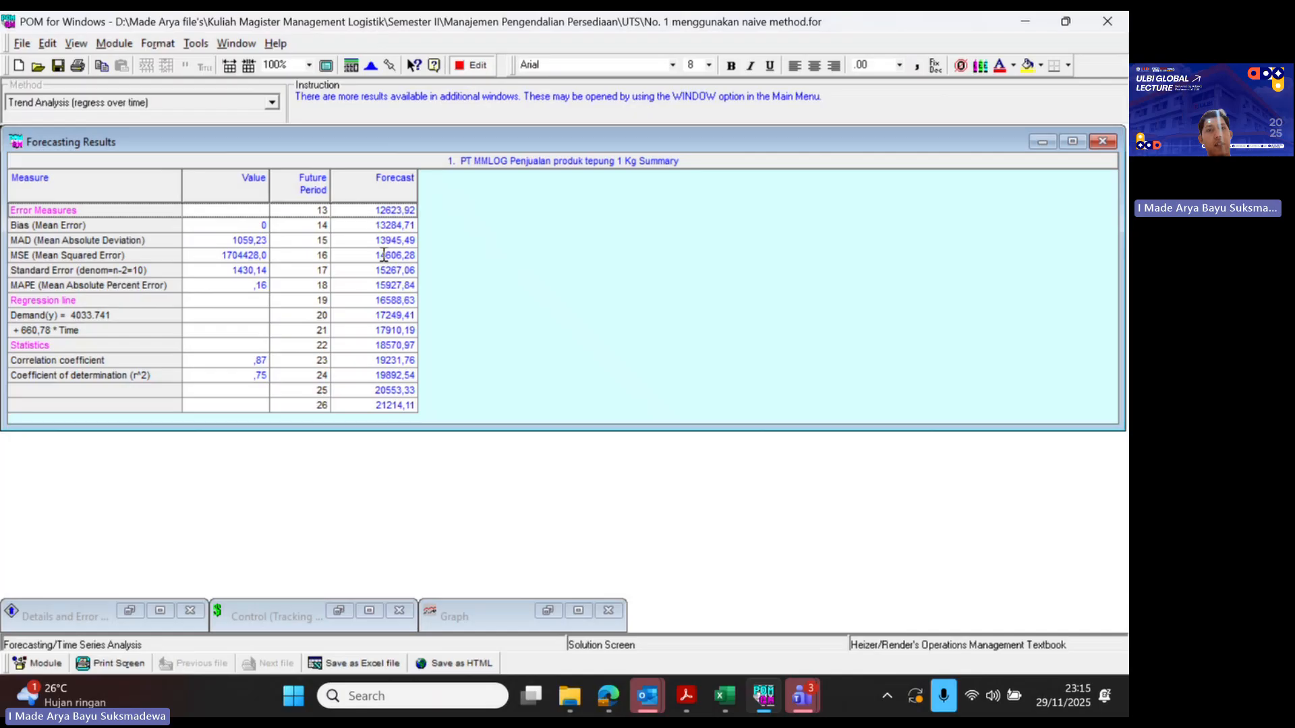
# - Open Details and Error Analysis for Trend Analysis, enlarge it to show all rows, and examine the monthly forecasts through October
pyautogui.click(238, 45)
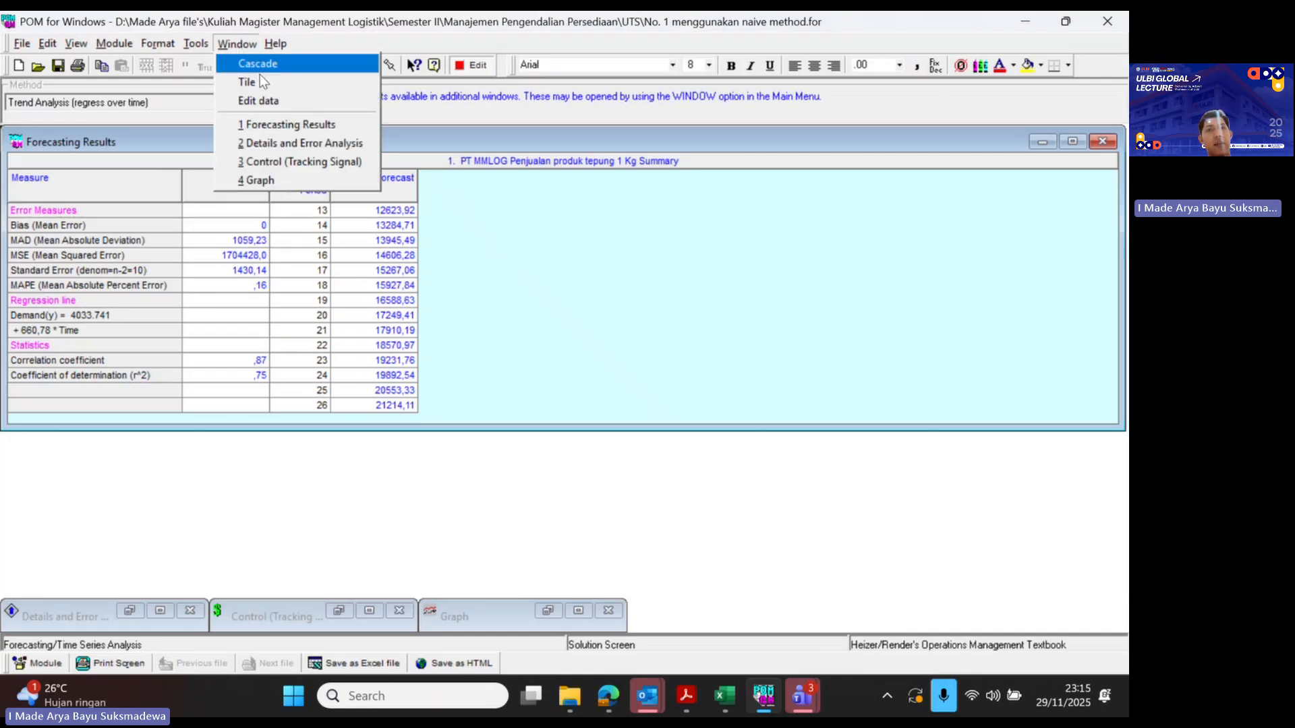
pyautogui.click(303, 143)
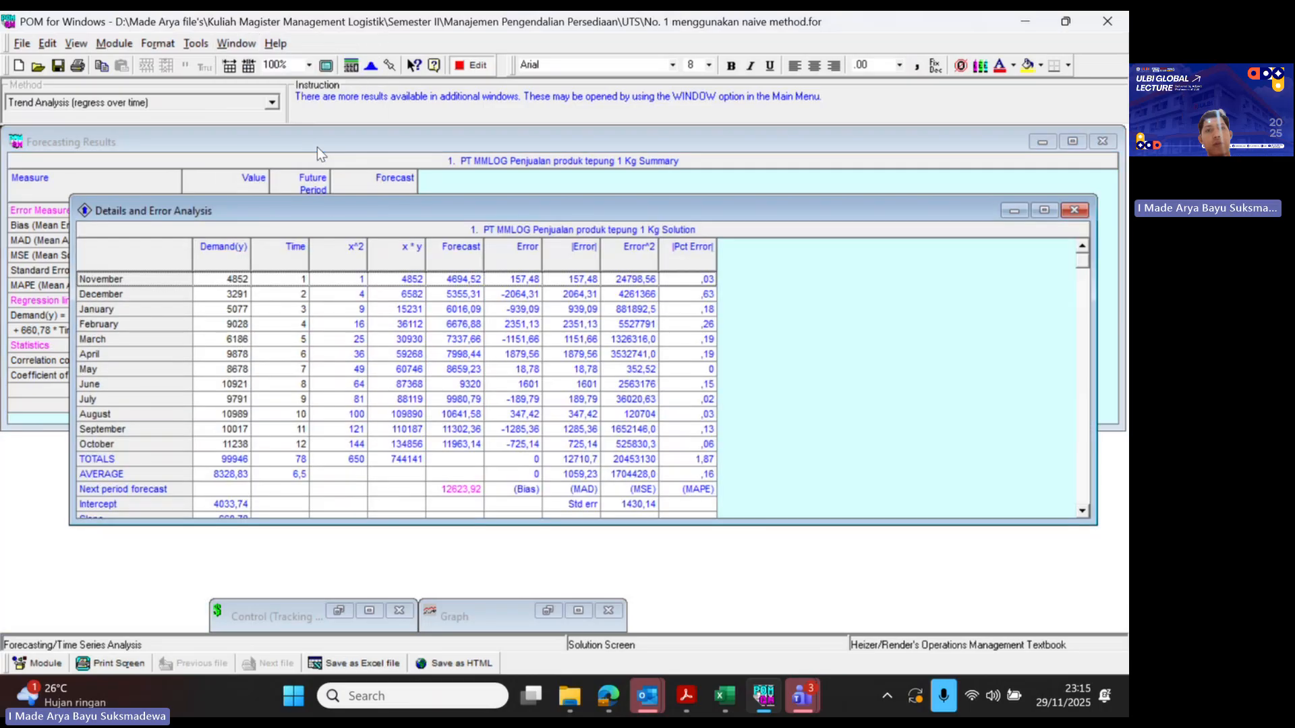
pyautogui.moveTo(686, 523); pyautogui.dragTo(683, 556)
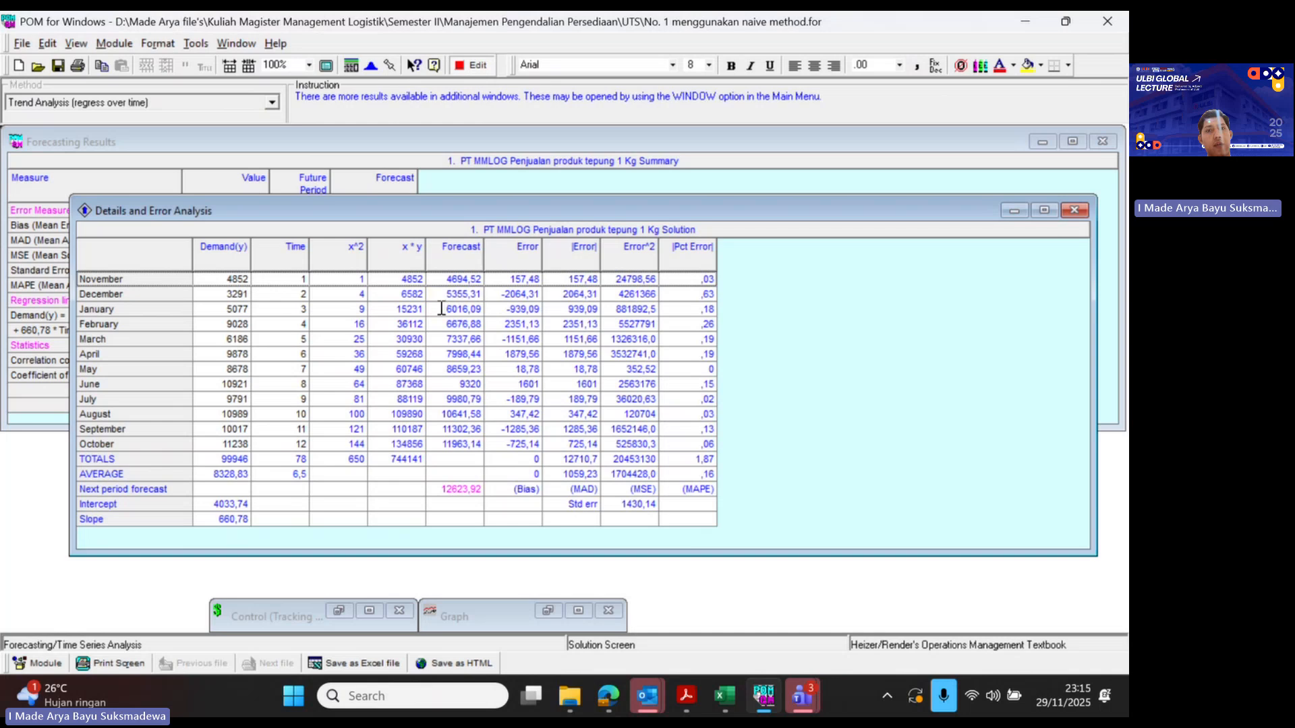
pyautogui.moveTo(441, 308); pyautogui.dragTo(472, 324)
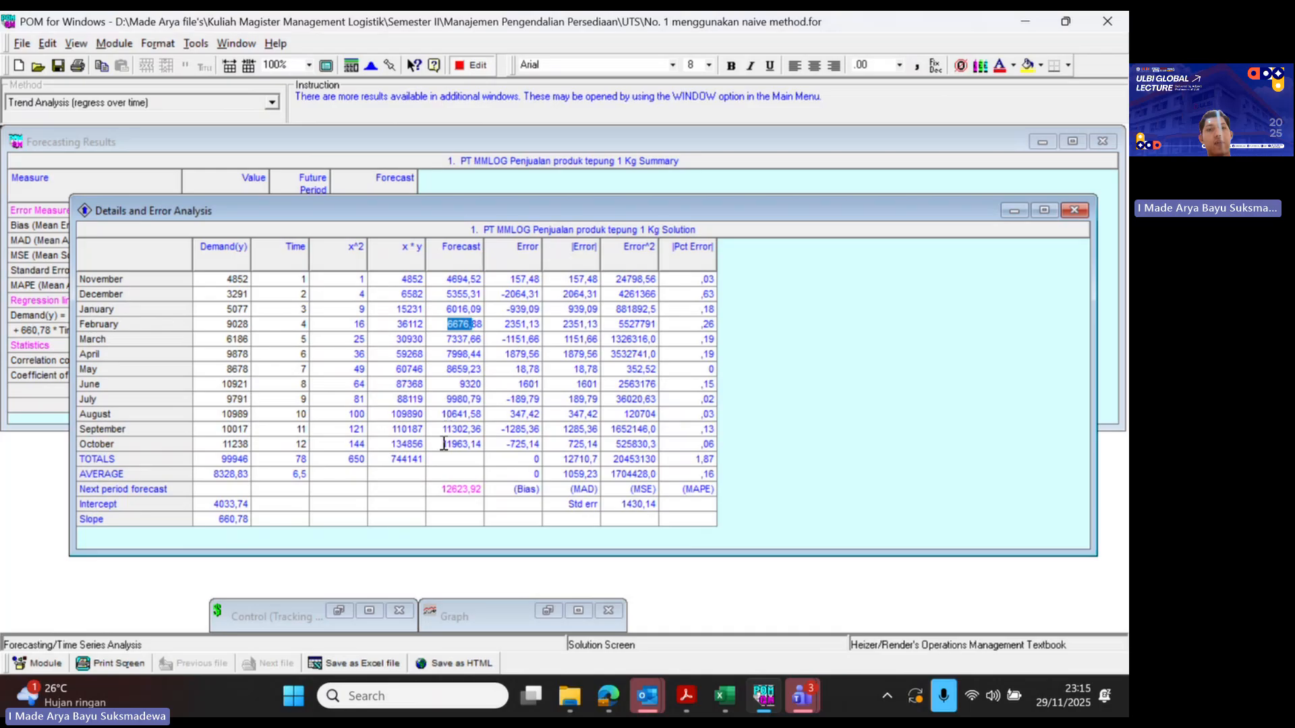
pyautogui.moveTo(443, 444); pyautogui.dragTo(463, 443)
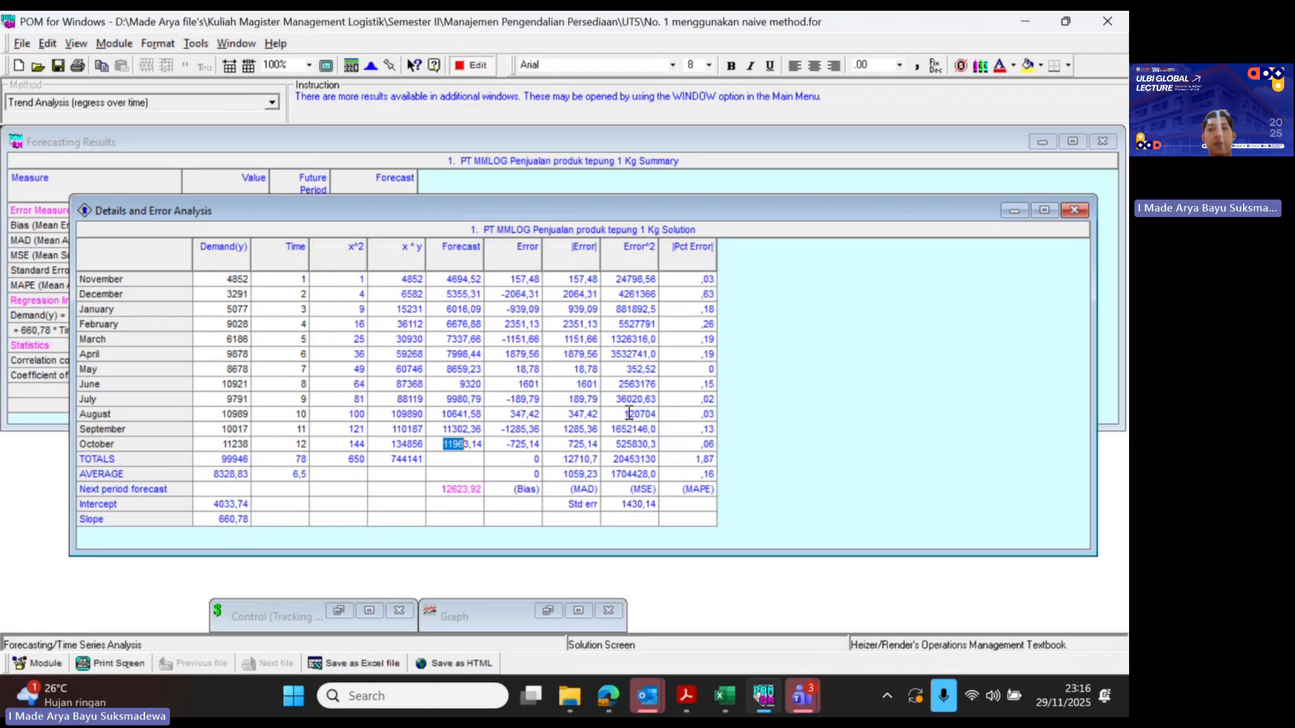
# - Return from the trend details to the demand data and solve it with the Linear regression/least squares method
pyautogui.click(1081, 217)
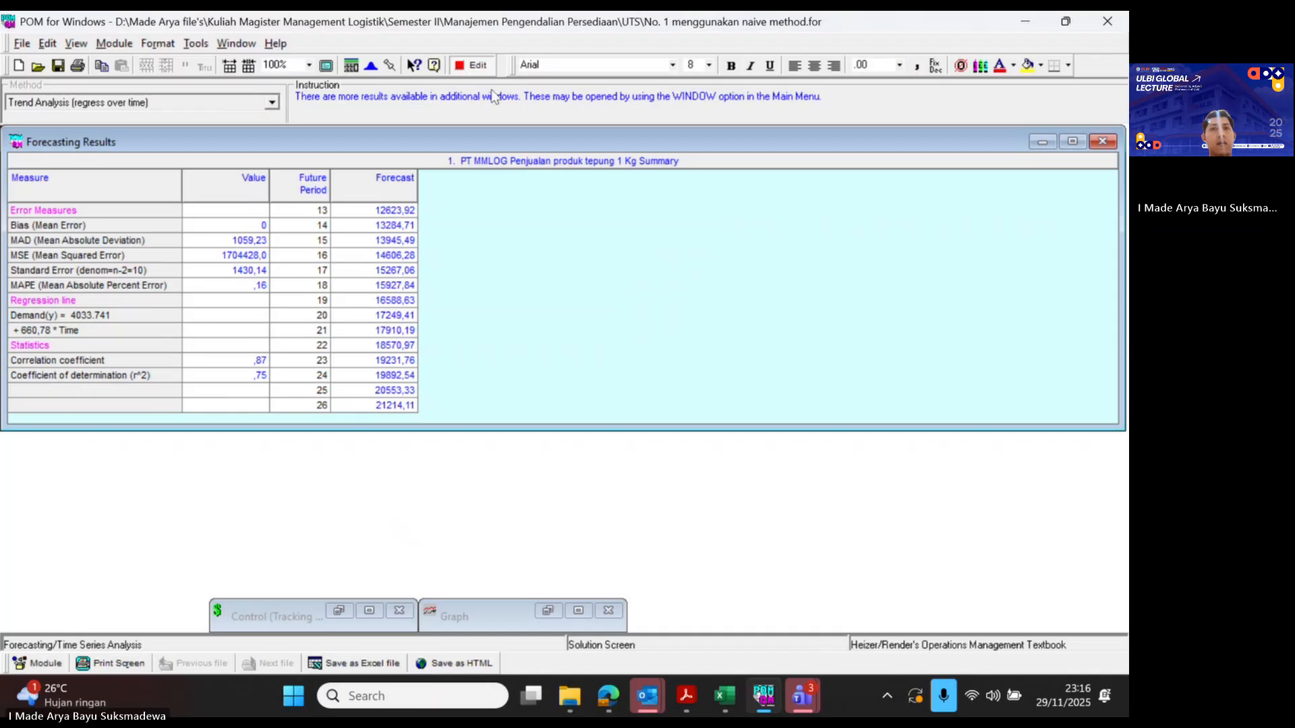
pyautogui.click(473, 65)
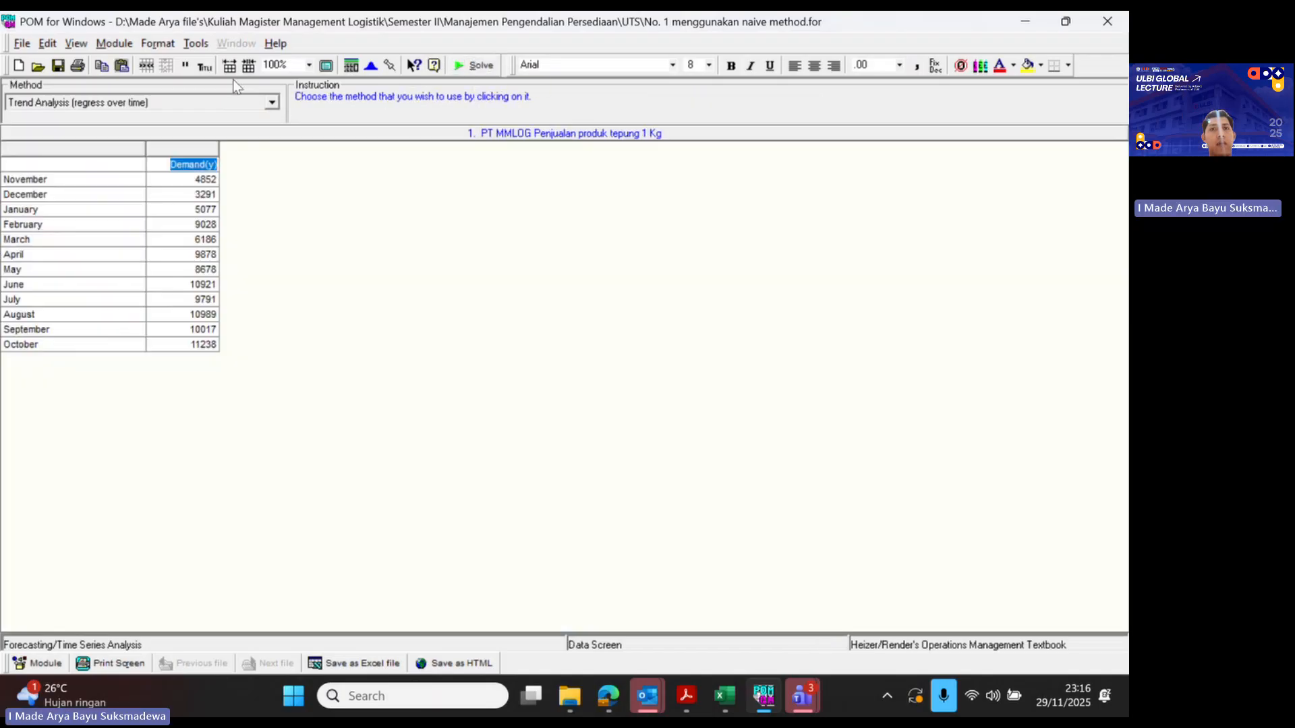
pyautogui.click(271, 103)
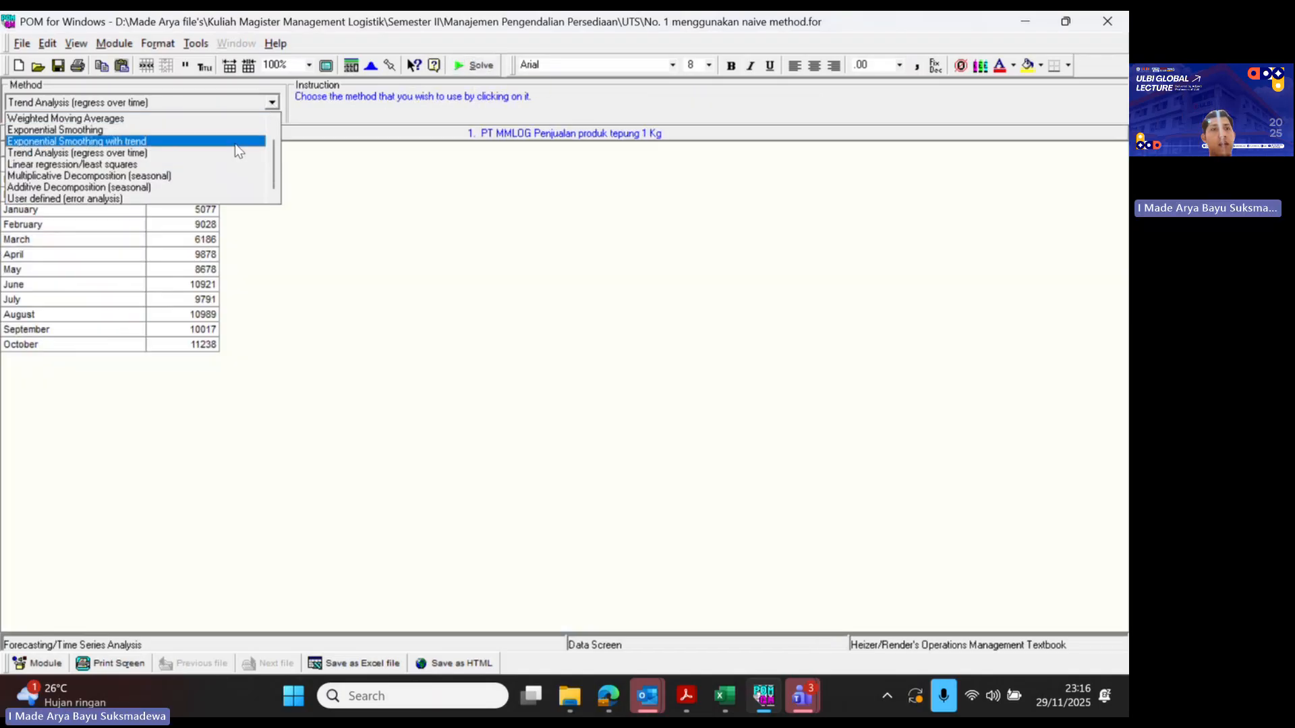
pyautogui.click(175, 166)
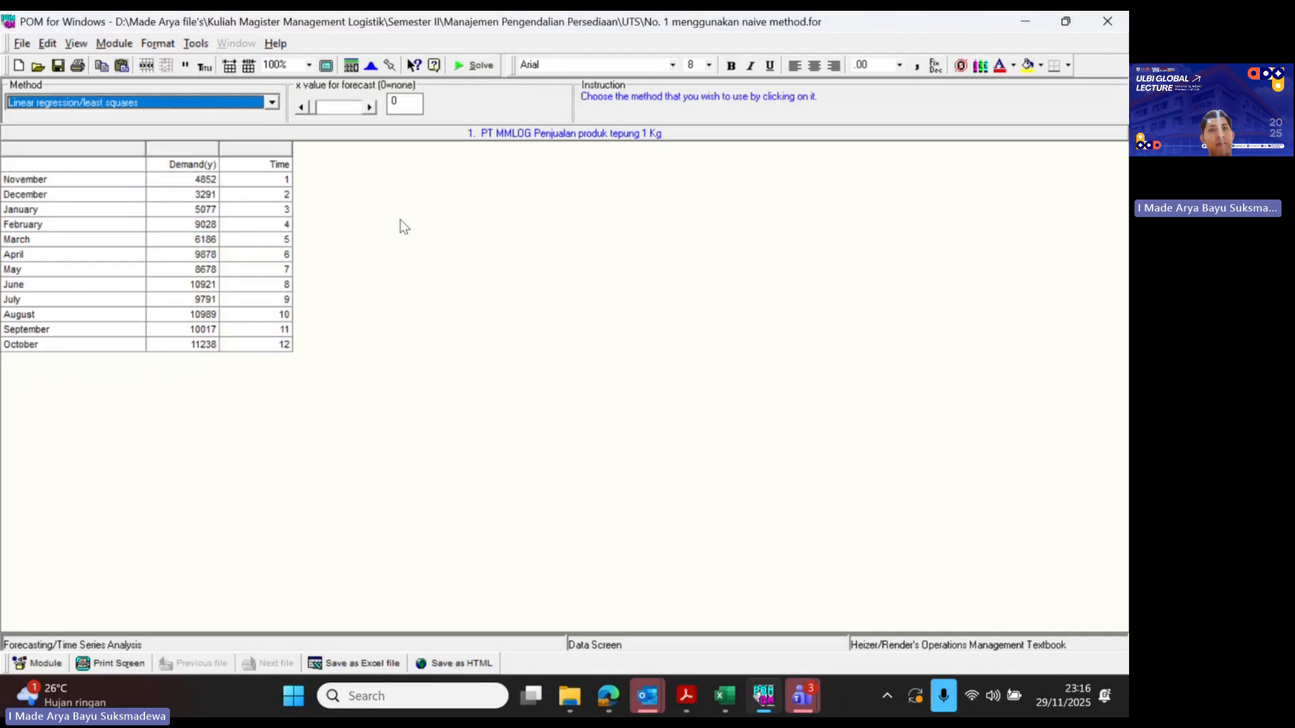
pyautogui.click(467, 67)
# - Open Details and Error Analysis for linear regression and examine its standard error and the monthly forecasts from November to October
pyautogui.hotkey('alt', 'w')
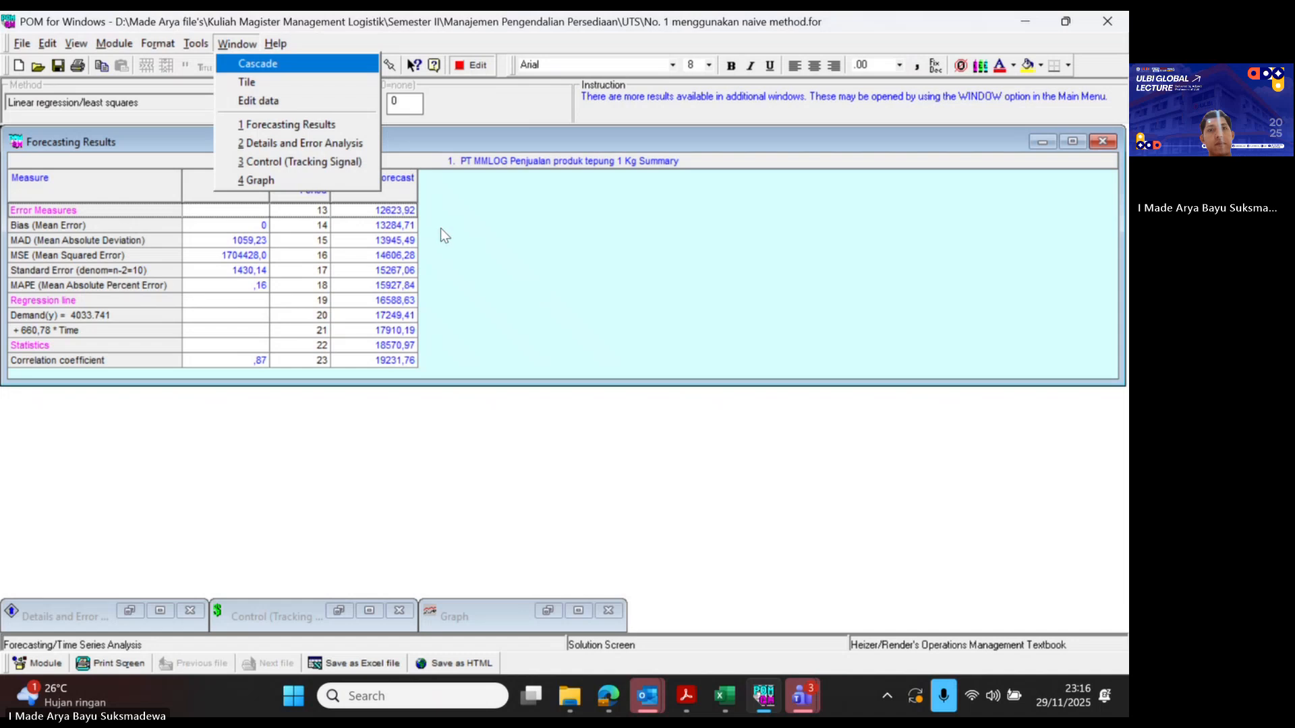
pyautogui.click(341, 145)
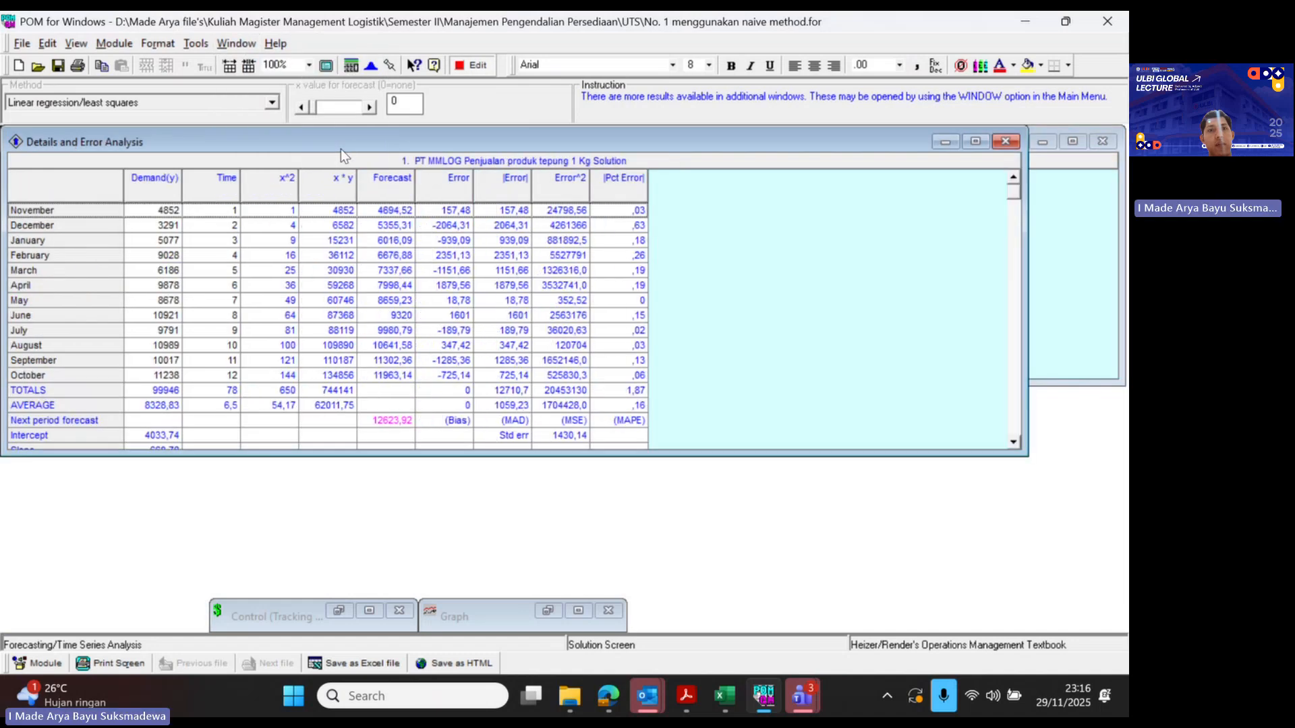
pyautogui.scroll(-1, 270, 255)
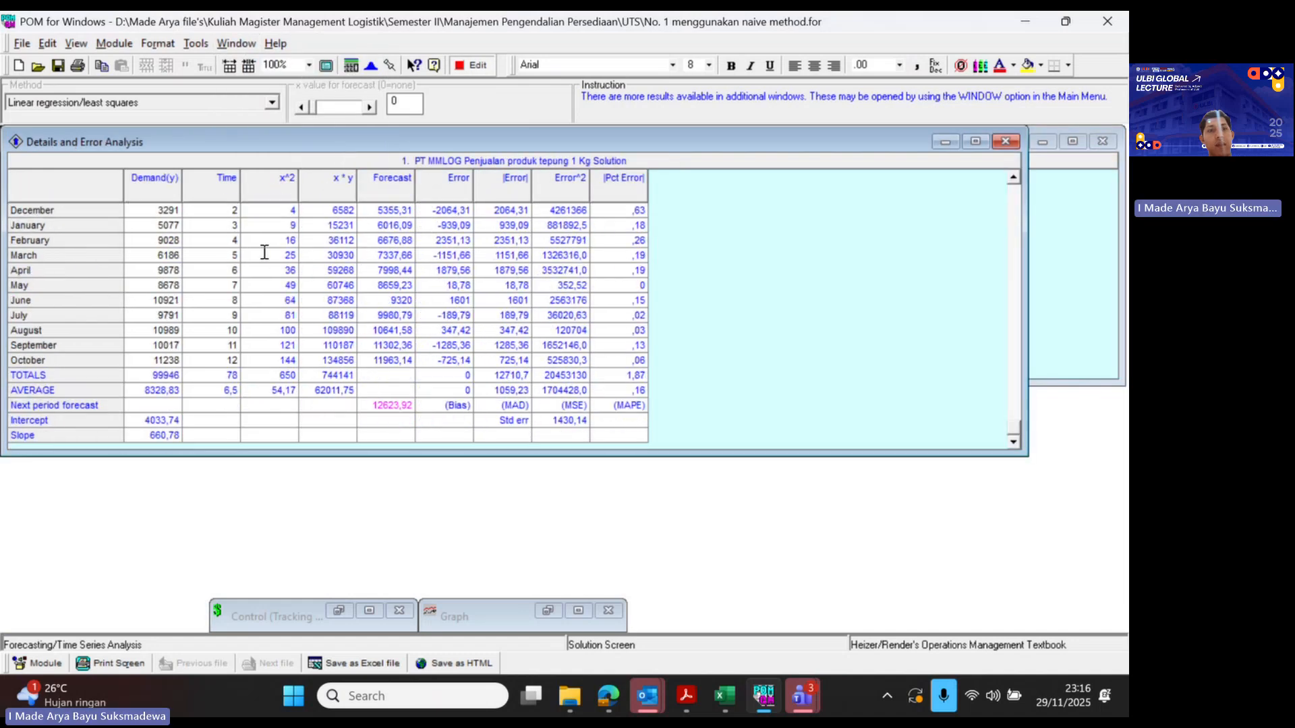
pyautogui.click(570, 419)
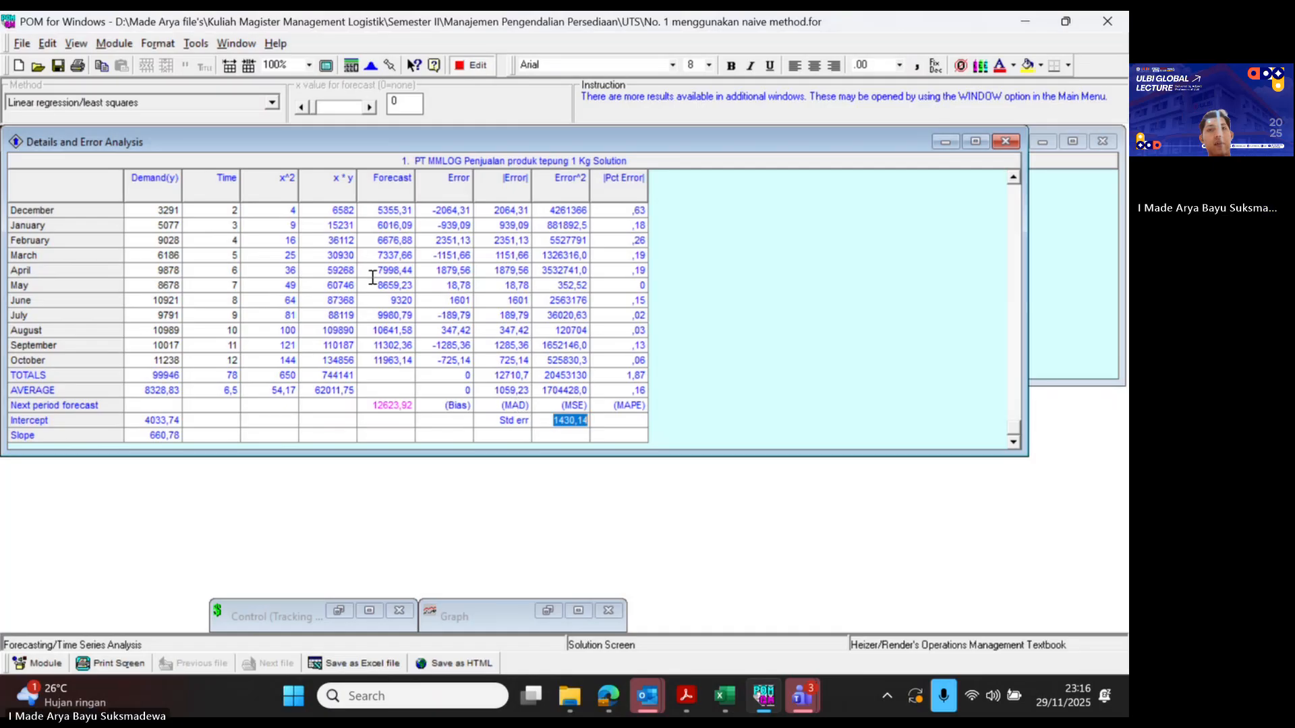
pyautogui.scroll(1, 405, 324)
pyautogui.moveTo(379, 211); pyautogui.dragTo(394, 375)
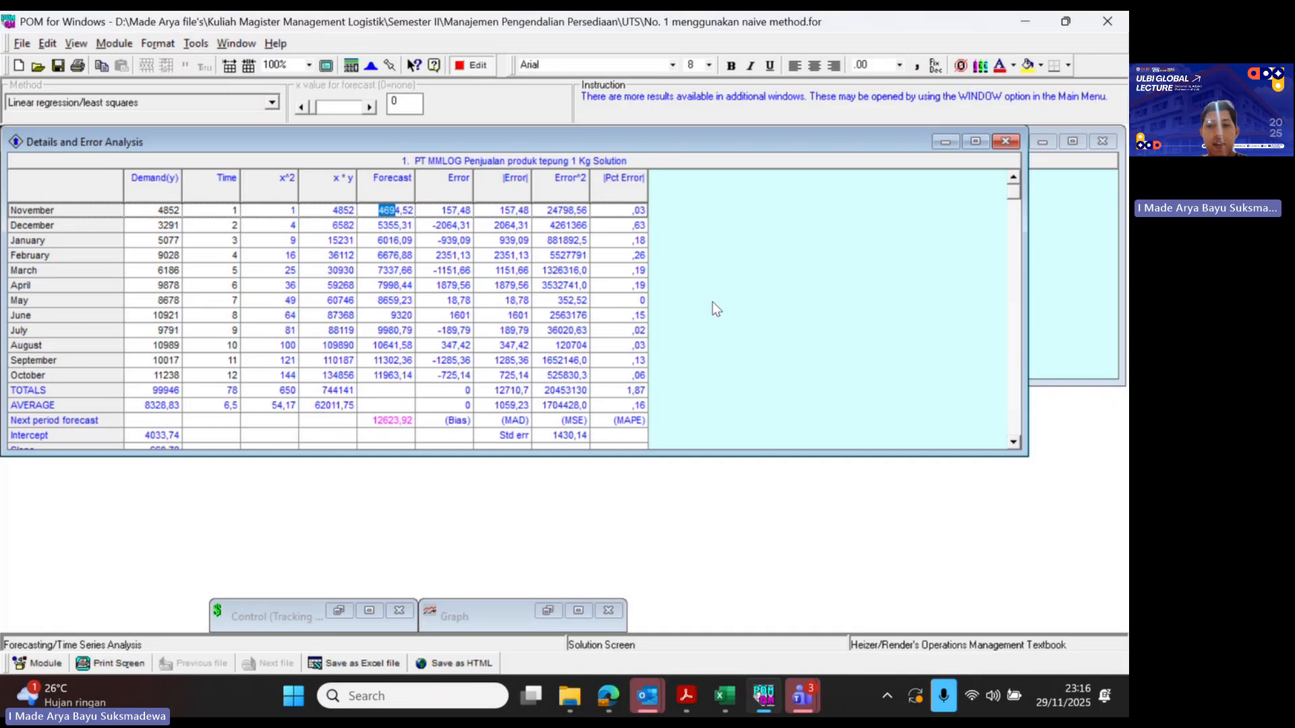
# - Switch to Acrobat, check question 1 in the ATS InvMgt_MMLOG assignment PDF, and return to POM for Windows
pyautogui.click(685, 698)
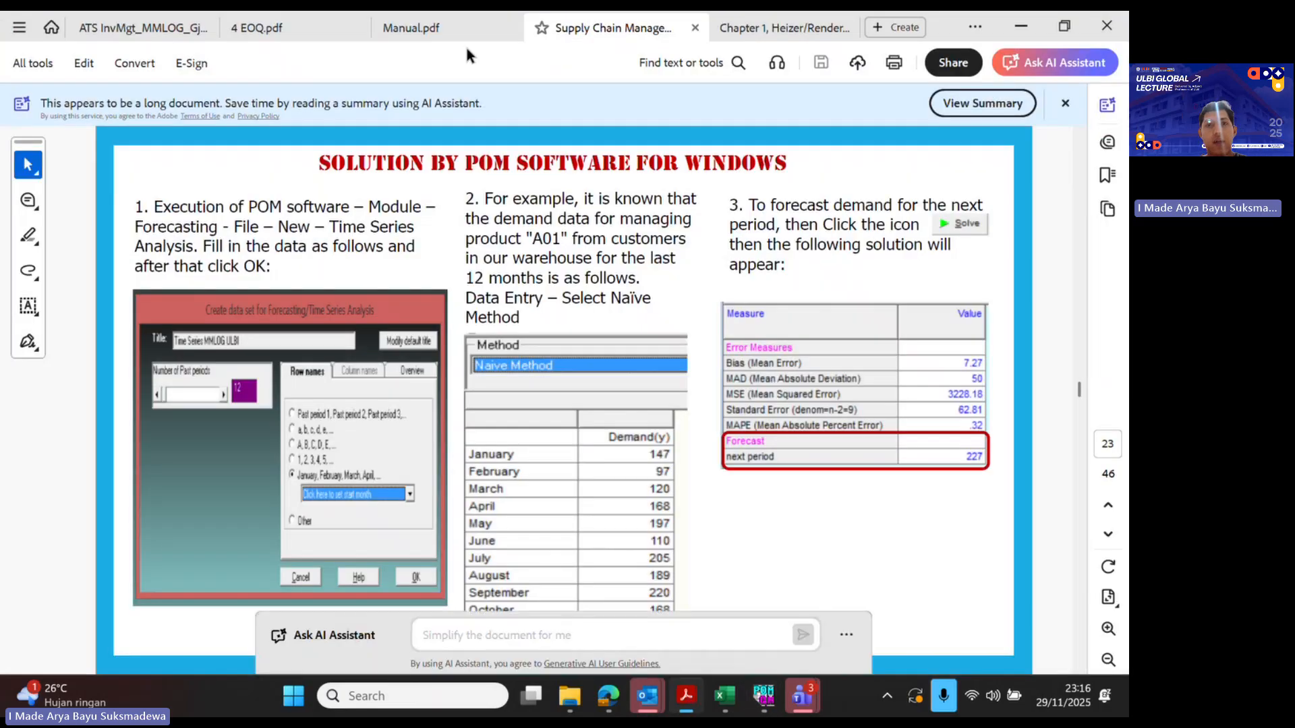
pyautogui.click(145, 28)
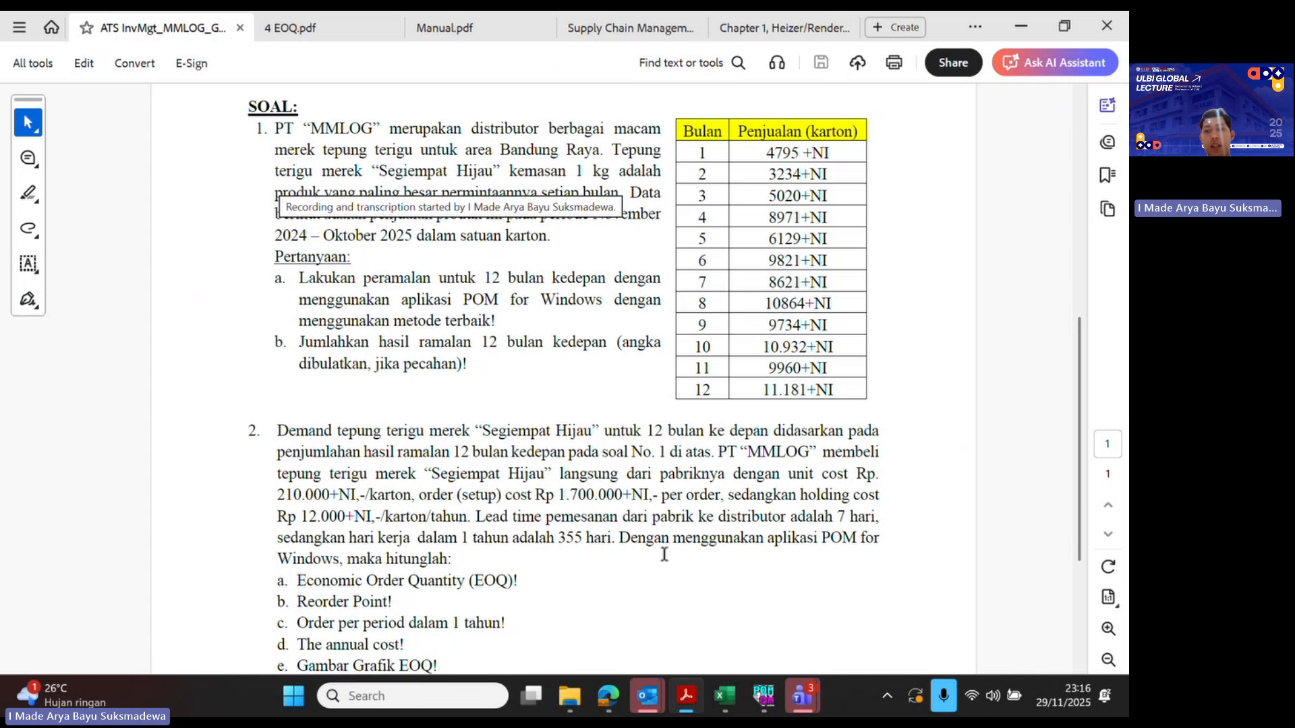
pyautogui.moveTo(763, 696)
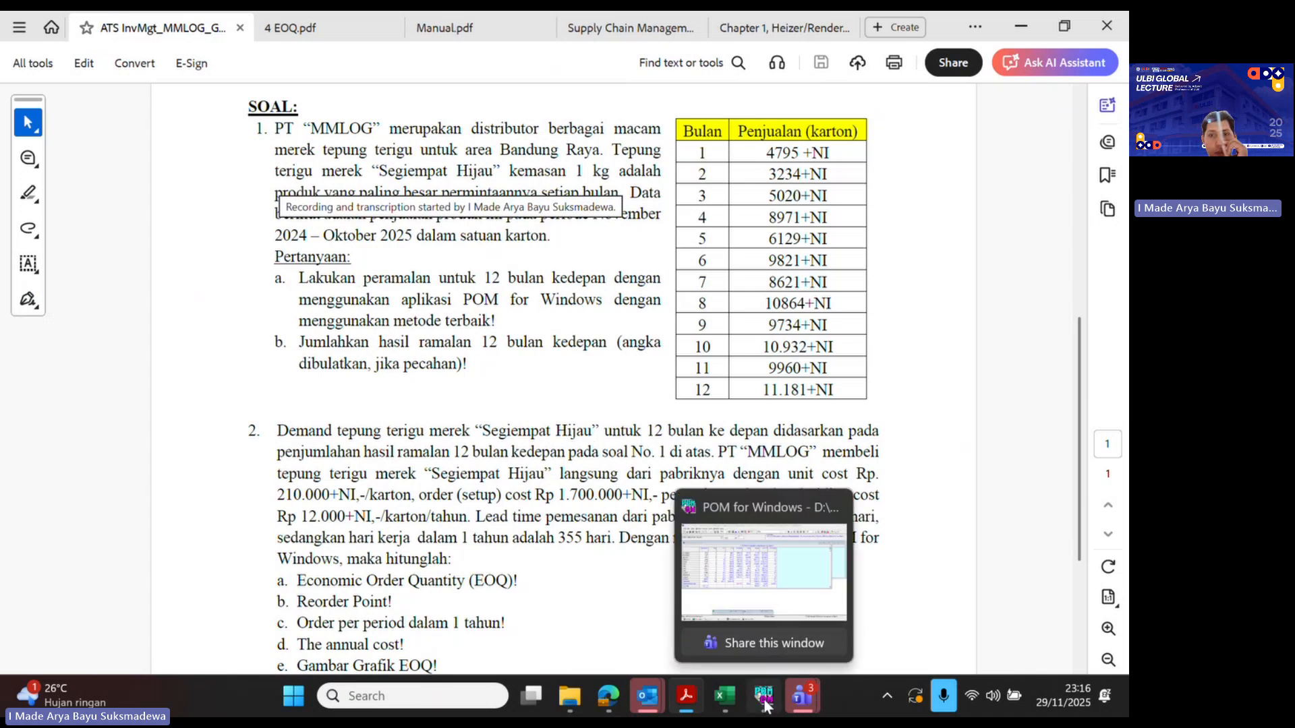
pyautogui.click(769, 574)
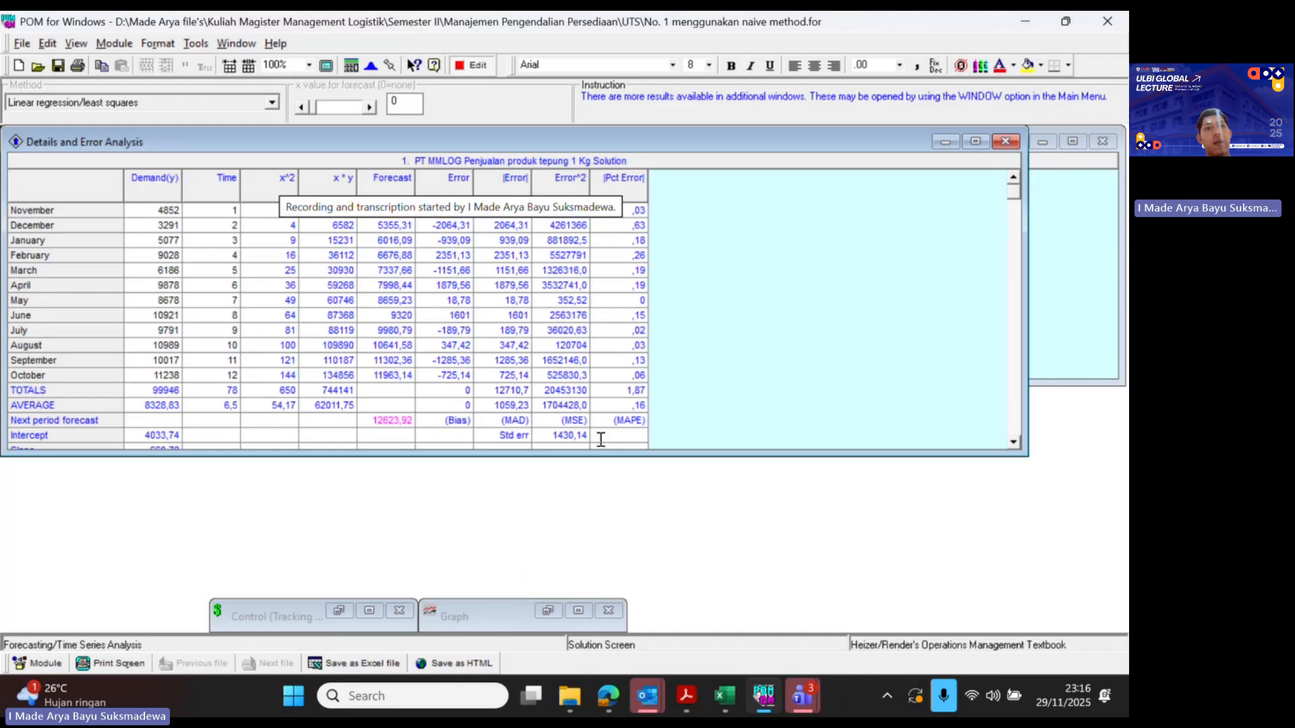
# - Go back to the demand data, switch the method to Trend Analysis (regress over time), and solve again
pyautogui.click(474, 65)
pyautogui.click(272, 102)
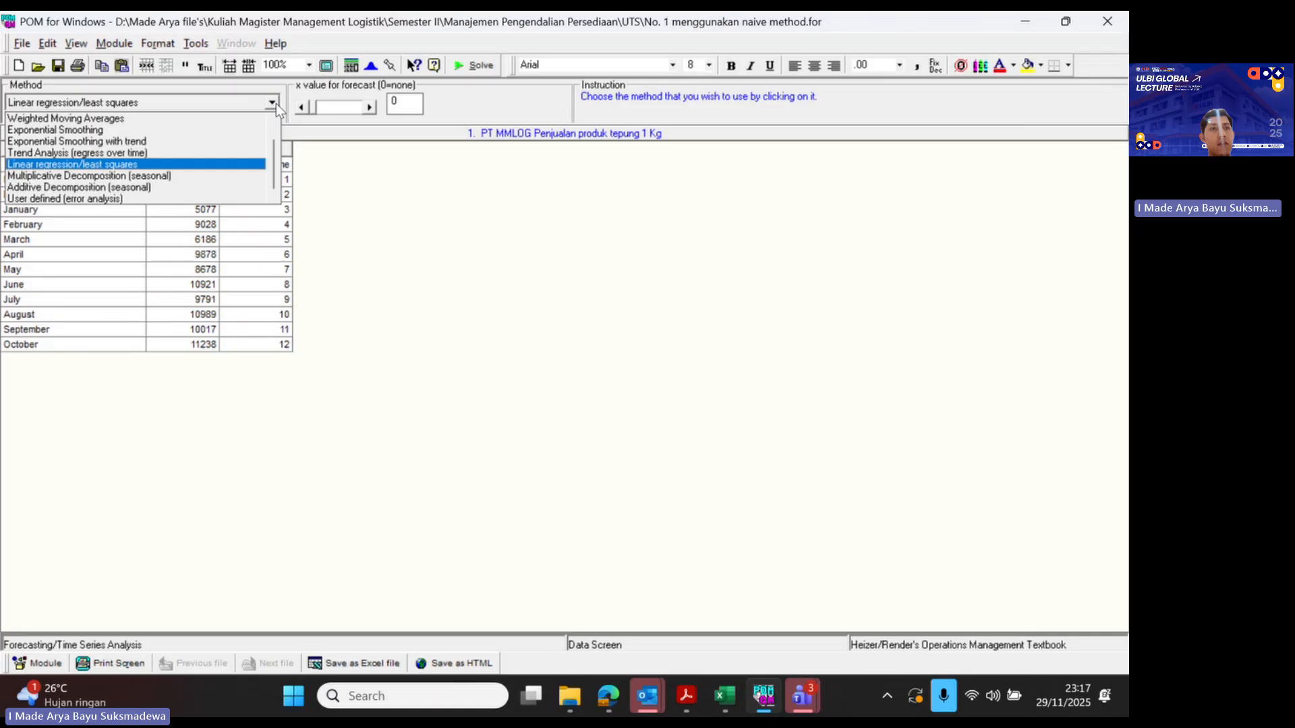
pyautogui.click(148, 154)
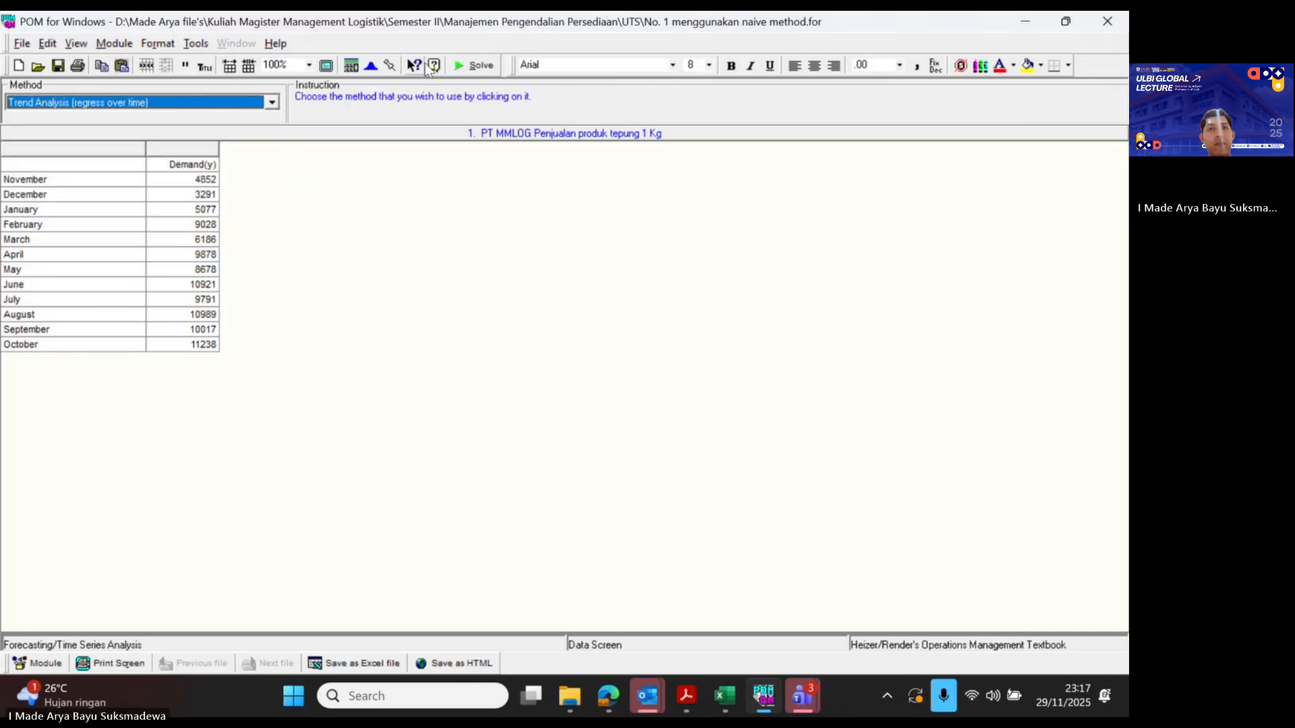
pyautogui.click(473, 64)
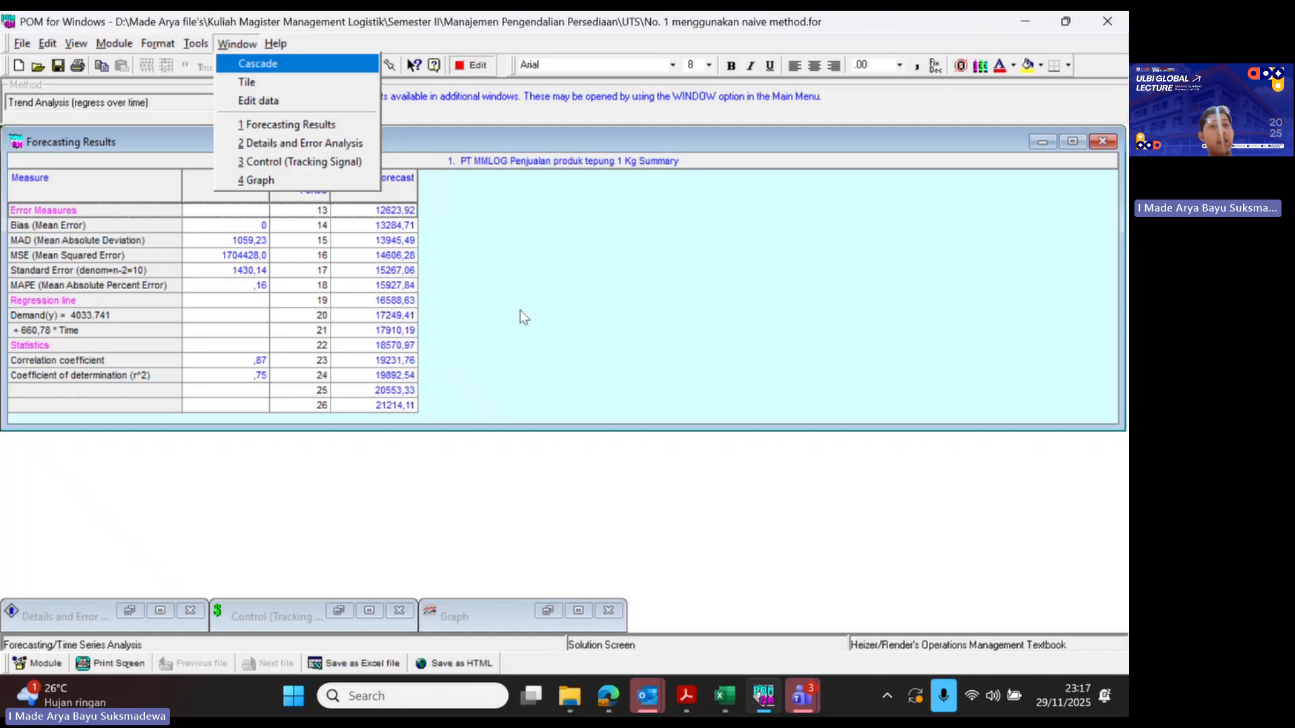
# - Review the Trend Analysis details and the graph of demand against forecasts, ending on Details and Error Analysis
pyautogui.click(321, 141)
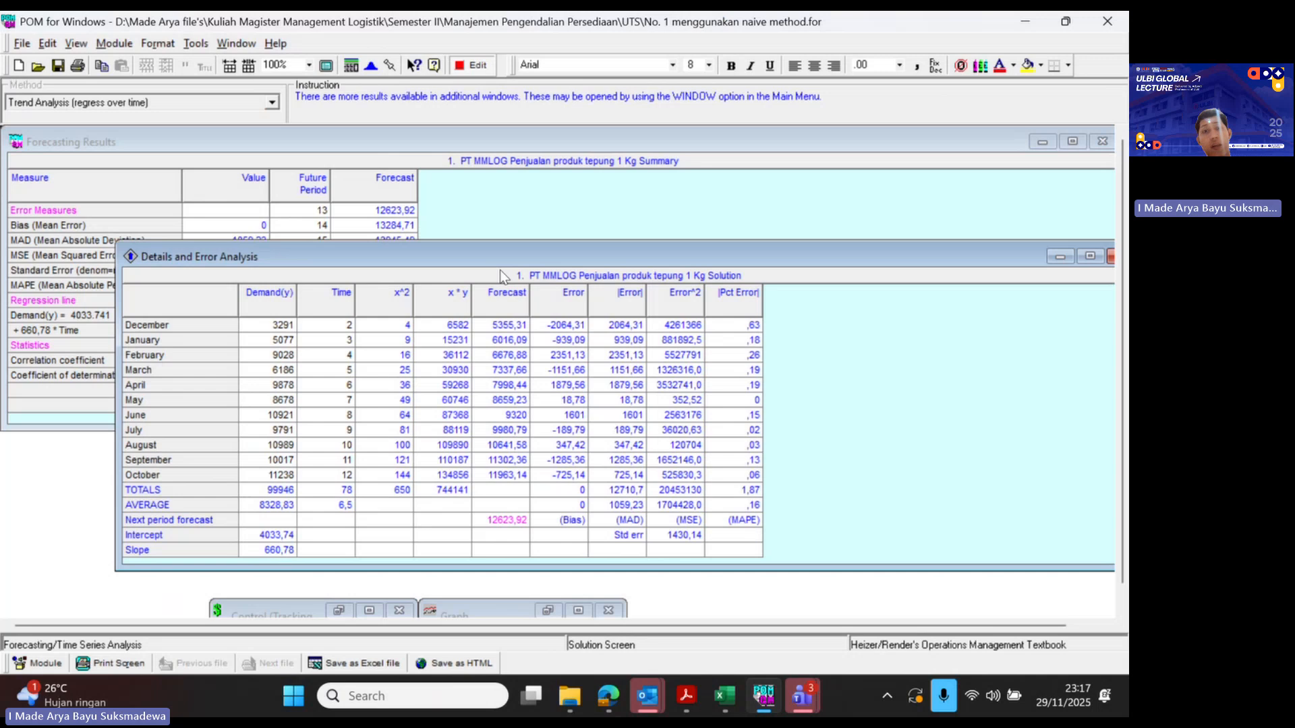
pyautogui.click(235, 44)
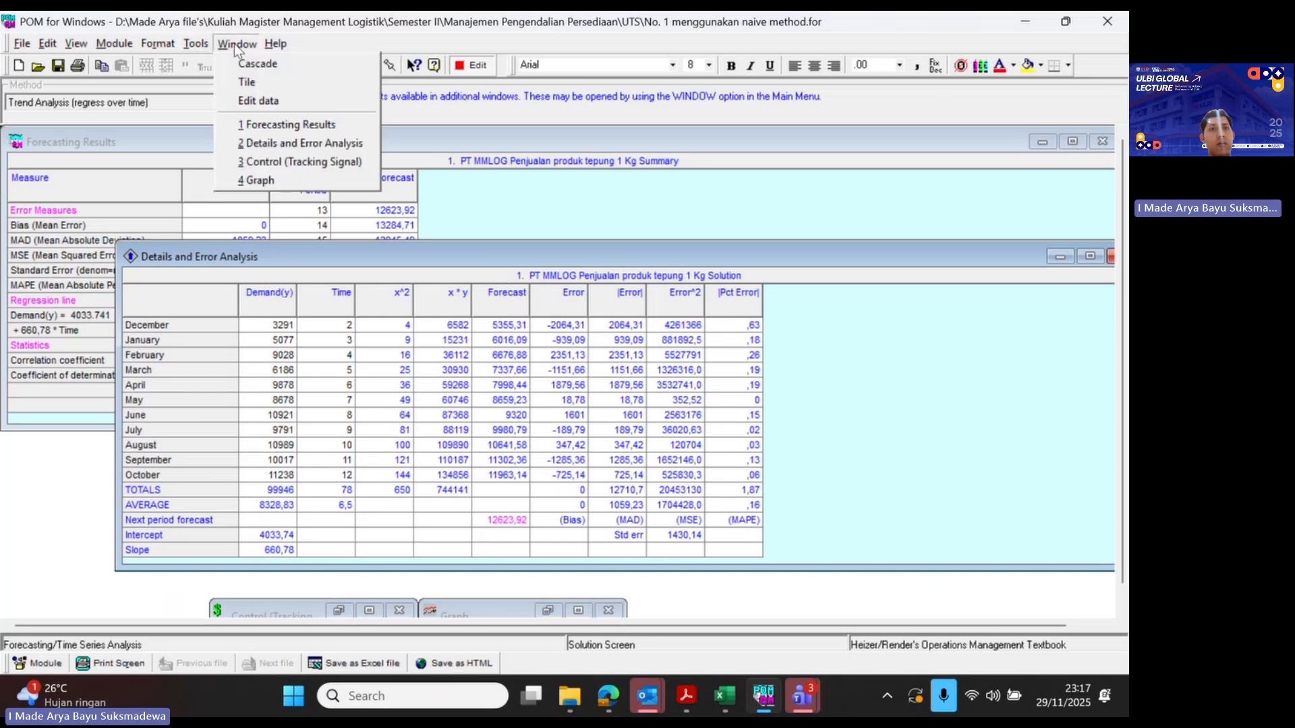
pyautogui.click(260, 181)
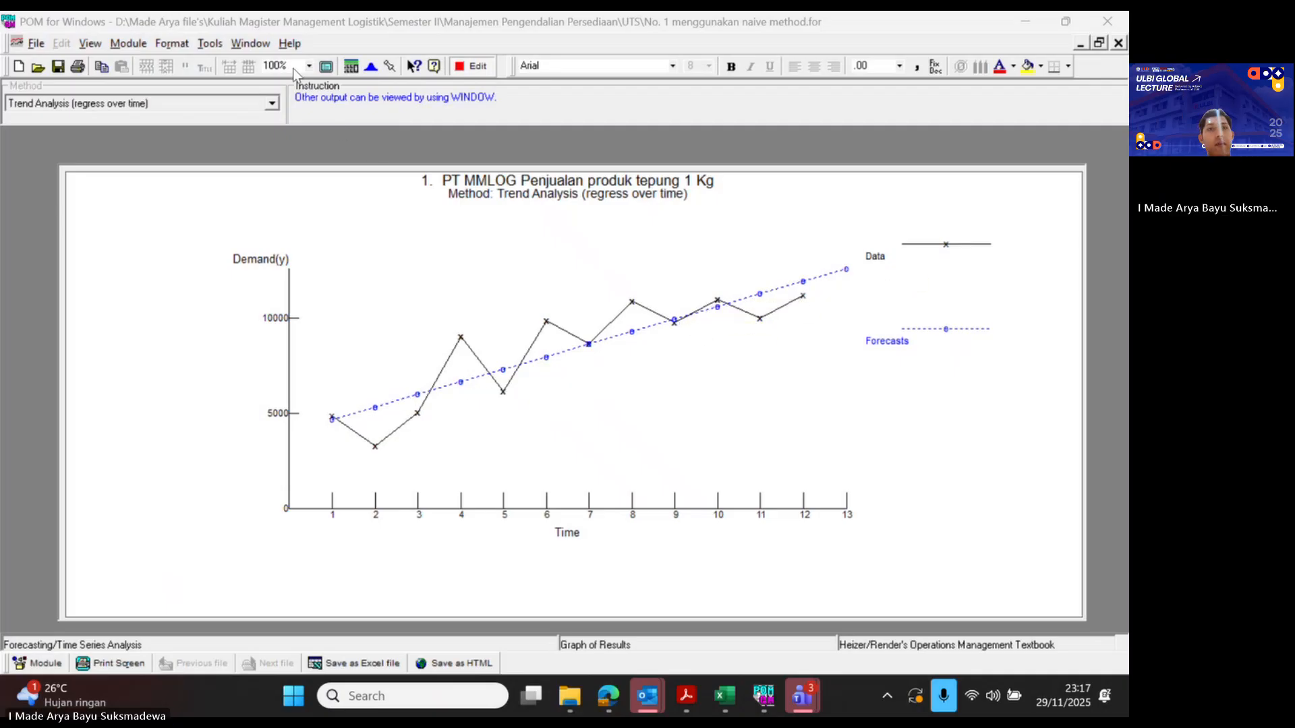
pyautogui.click(251, 43)
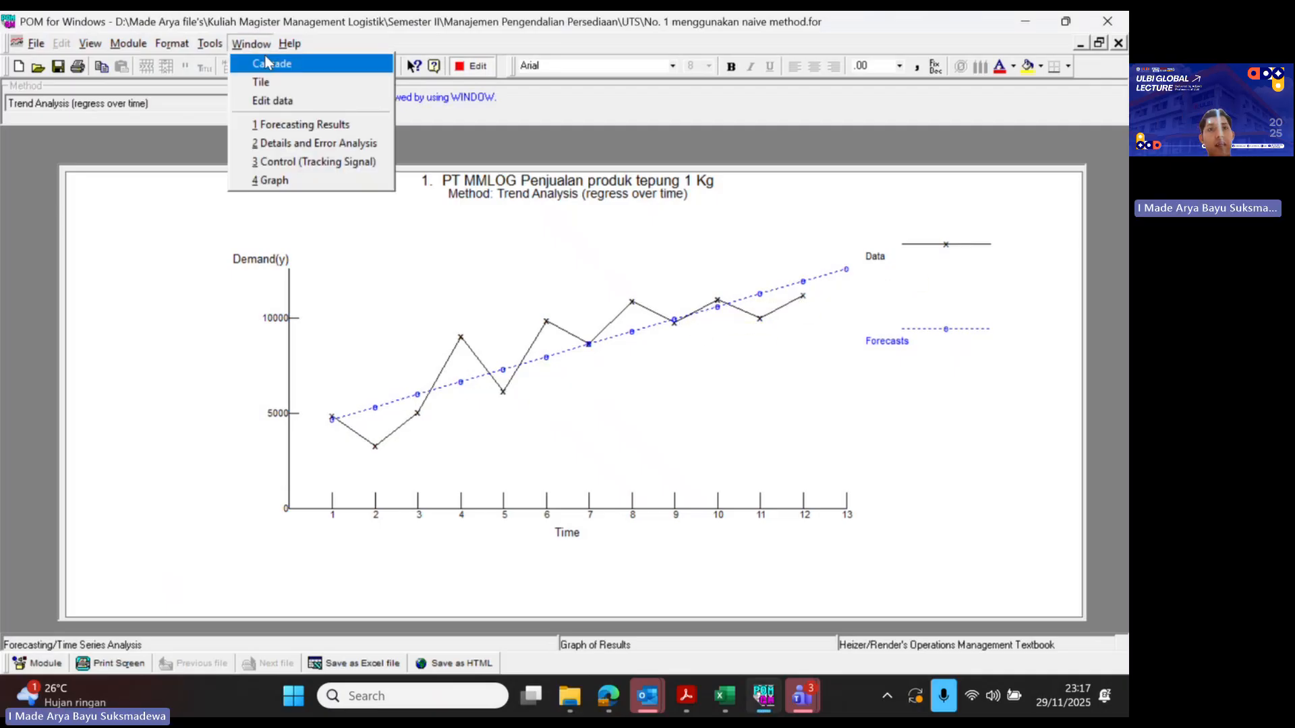
pyautogui.click(303, 145)
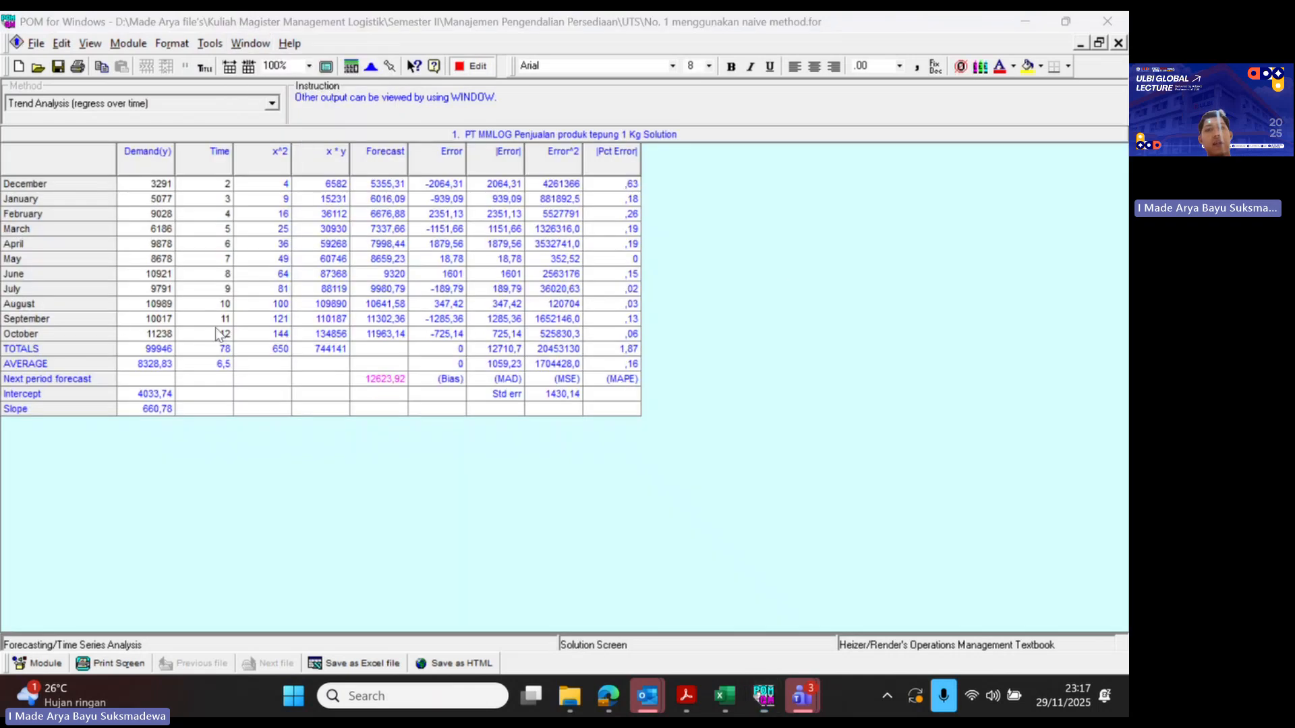
# - Check the Trend Analysis standard error, switch to Acrobat to reread question 1 in the assignment PDF, and return to POM for Windows
pyautogui.moveTo(544, 395); pyautogui.dragTo(575, 396)
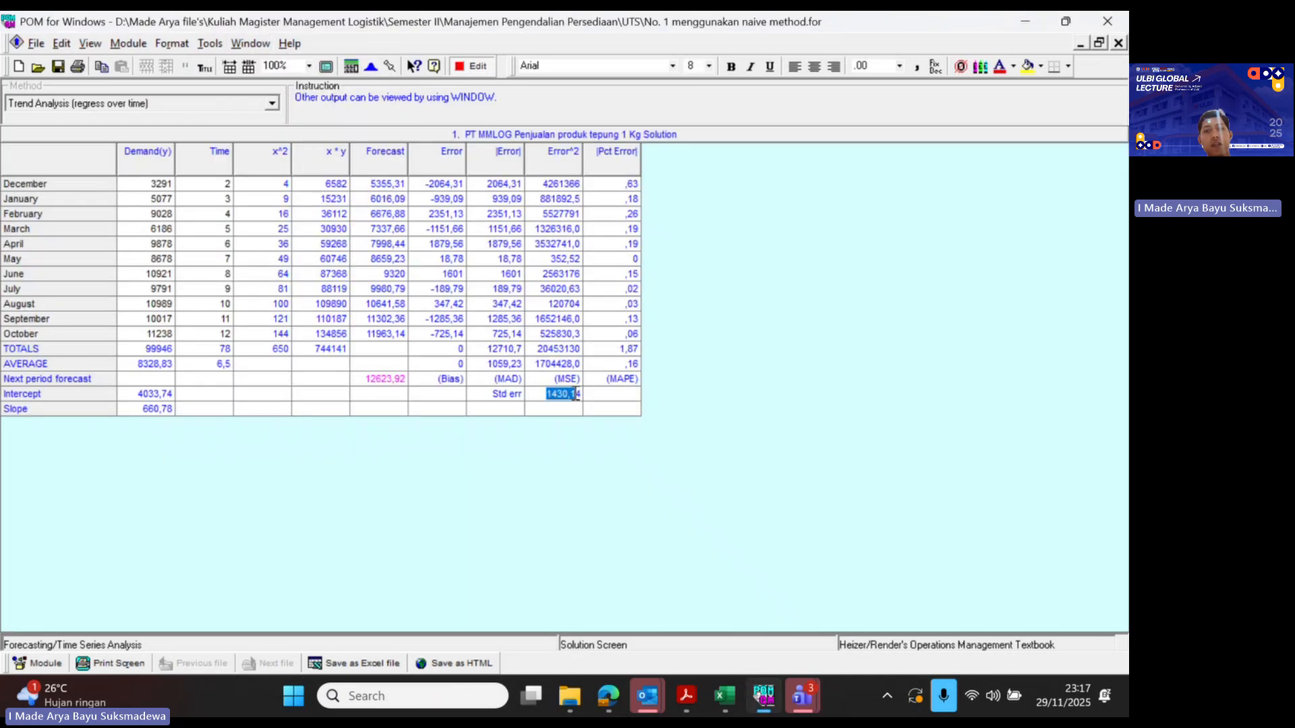
pyautogui.scroll(1, 367, 282)
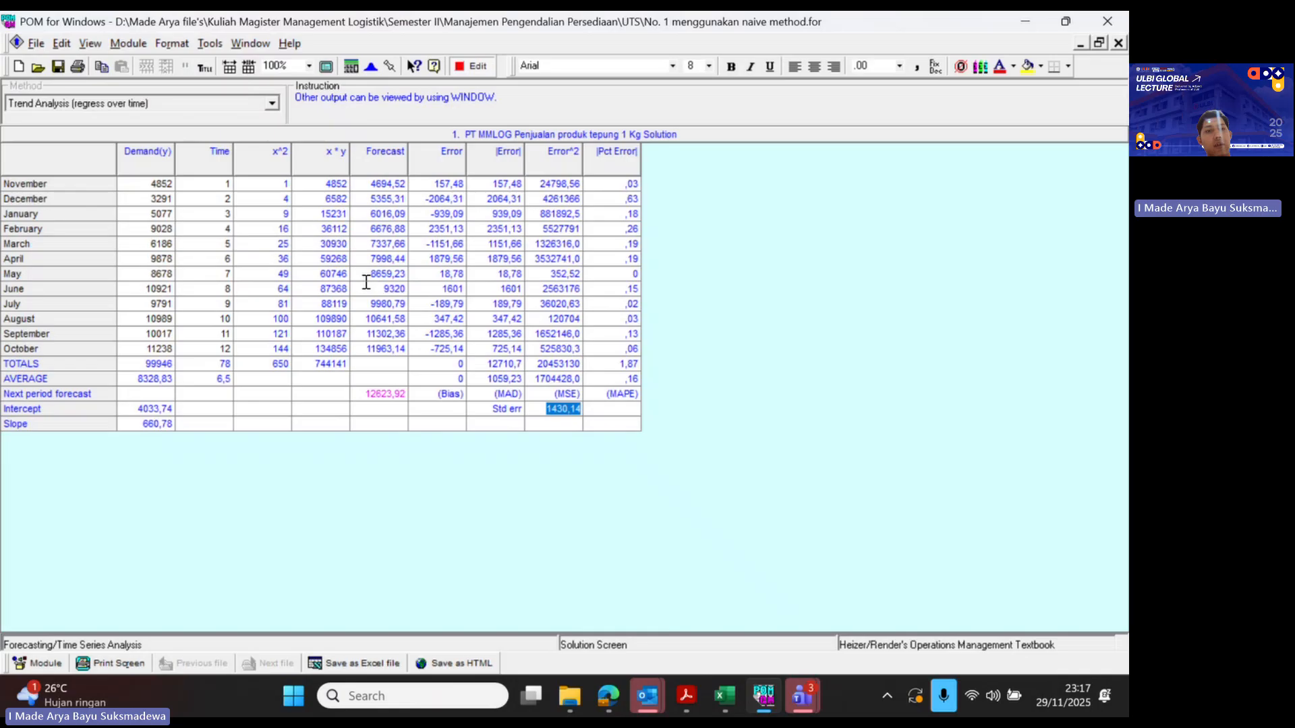
pyautogui.moveTo(686, 696)
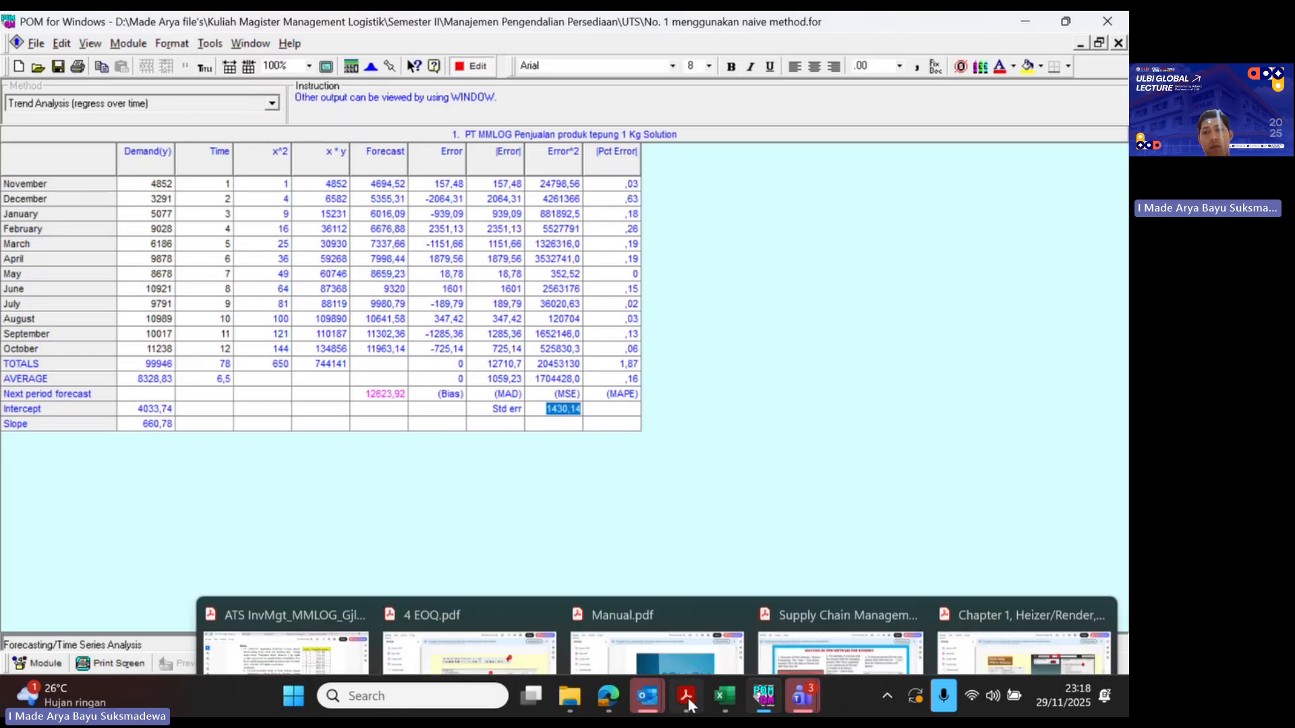
pyautogui.click(284, 641)
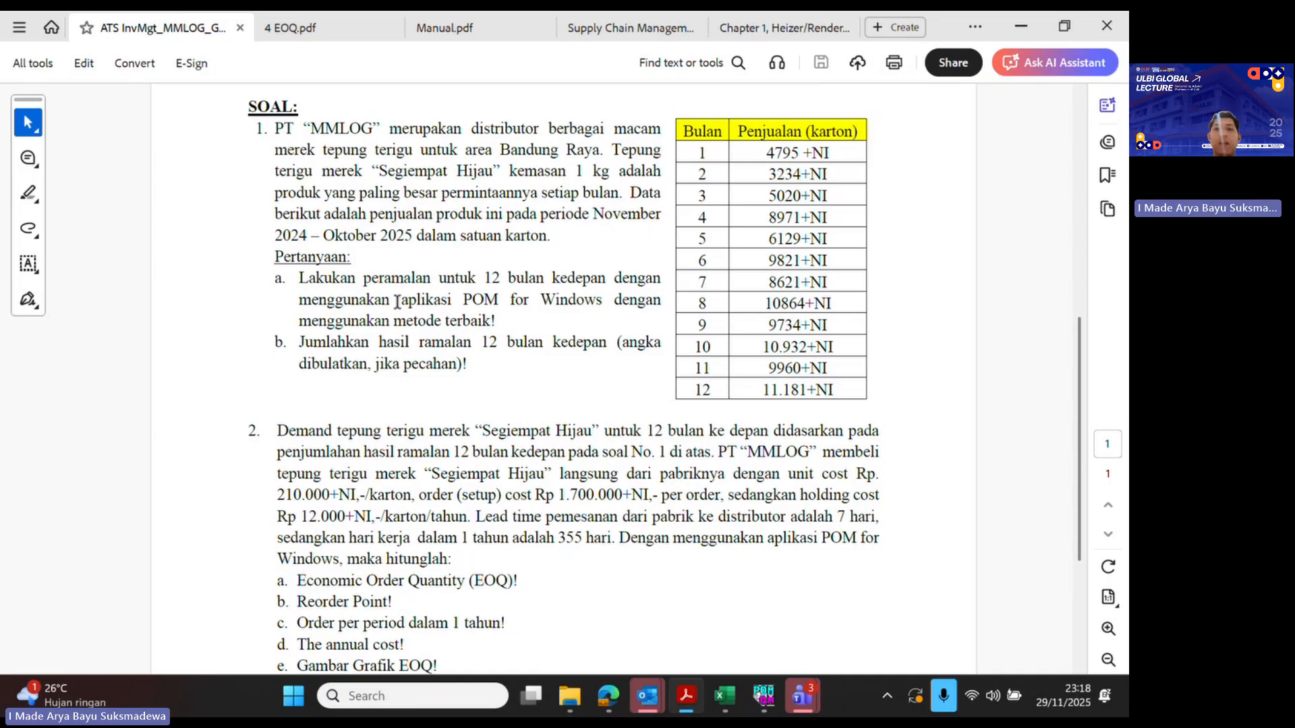
pyautogui.click(764, 696)
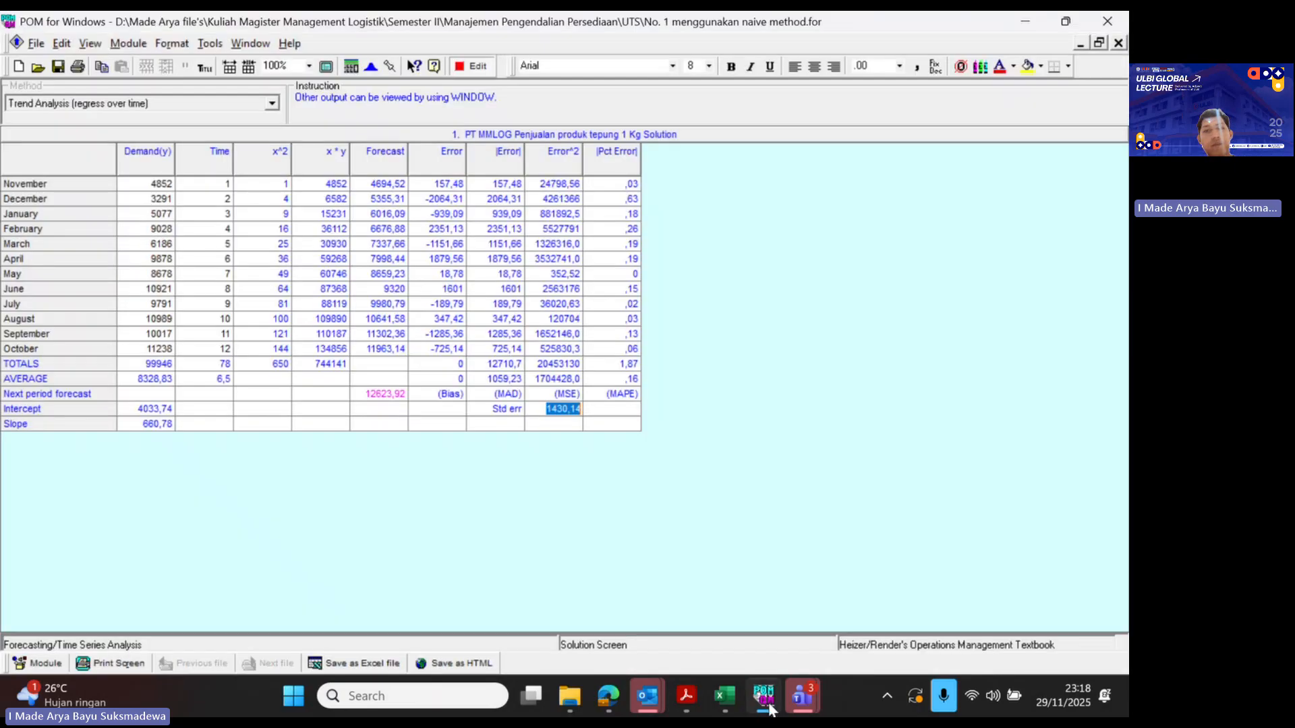
# - Examine the monthly values in the Forecast column from November to October
pyautogui.moveTo(372, 186); pyautogui.dragTo(390, 344)
pyautogui.click(373, 192)
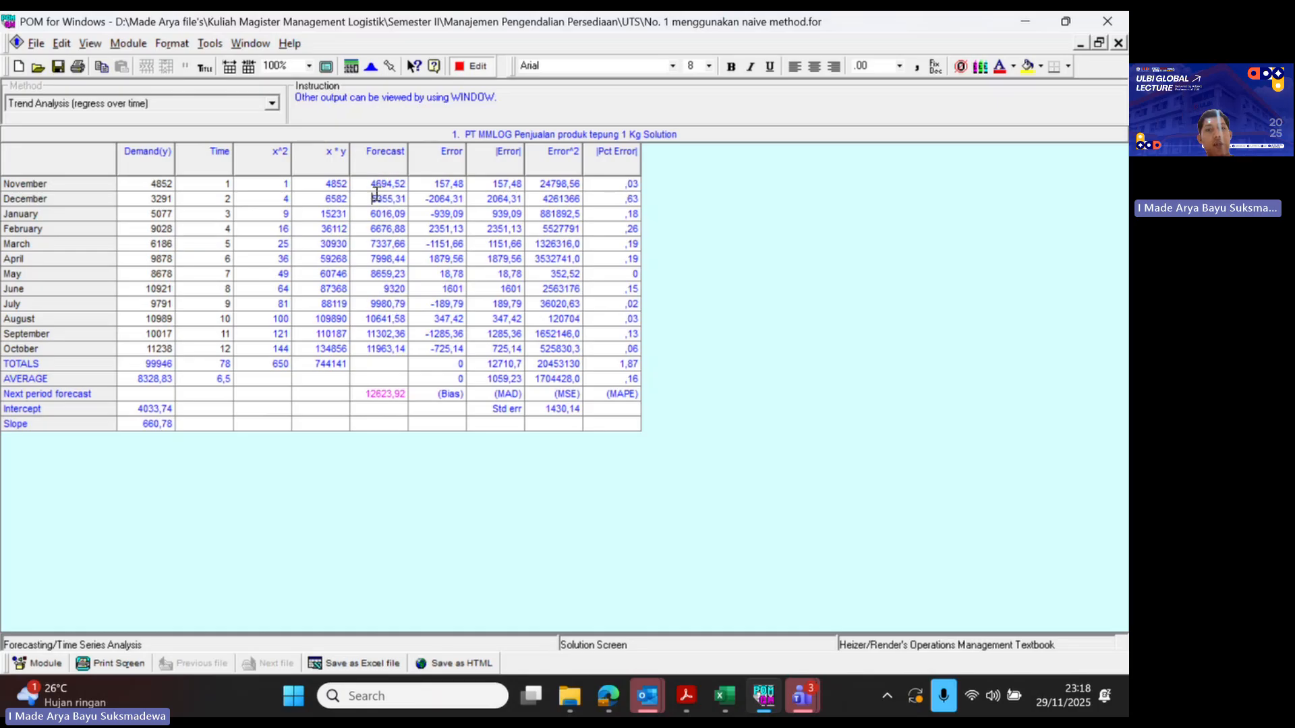
pyautogui.moveTo(372, 184)
pyautogui.mouseDown()
pyautogui.moveTo(399, 184)
pyautogui.moveTo(385, 202)
pyautogui.mouseUp()
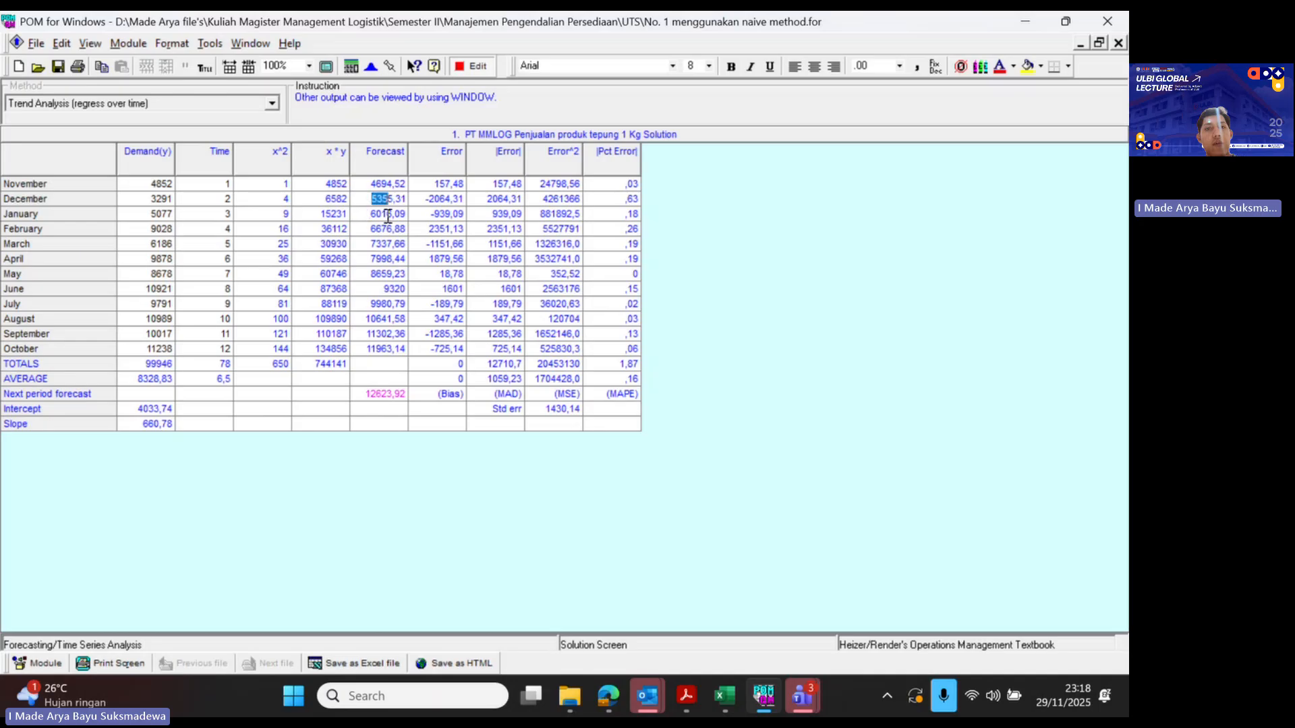
# - Try to save the Trend Analysis solution as an Excel file
pyautogui.click(37, 45)
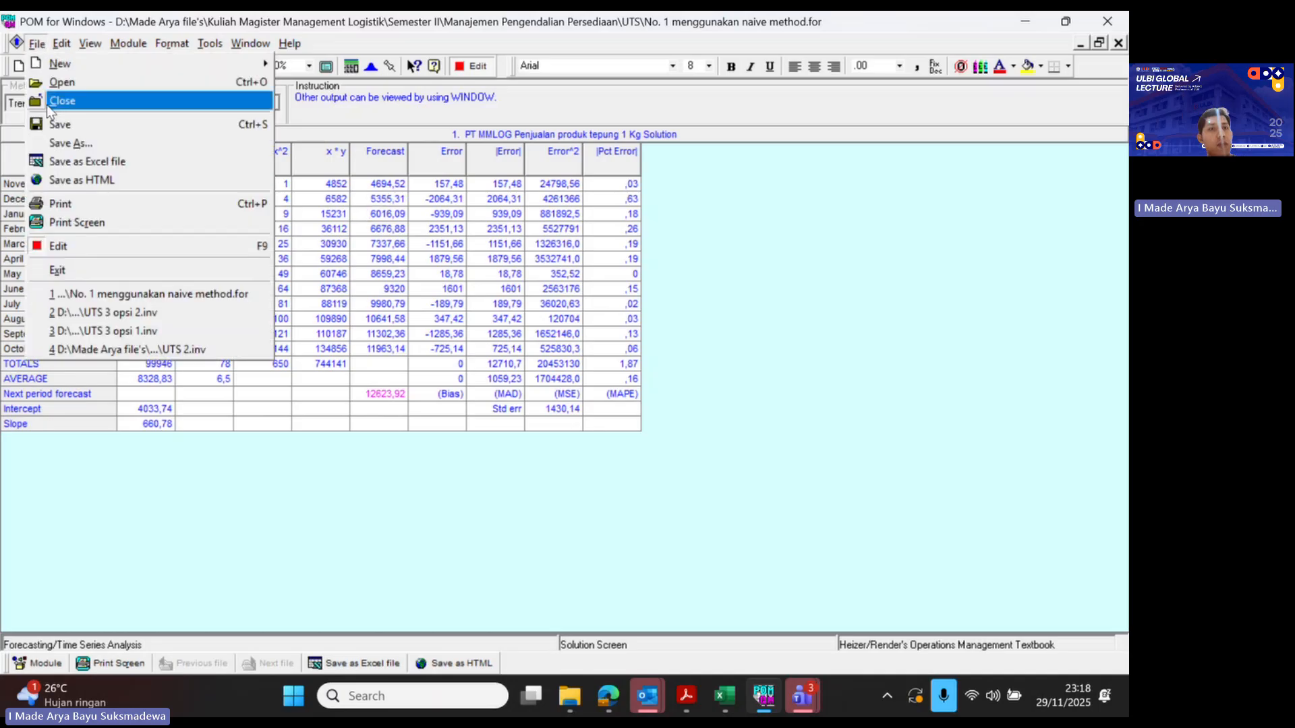
pyautogui.click(65, 162)
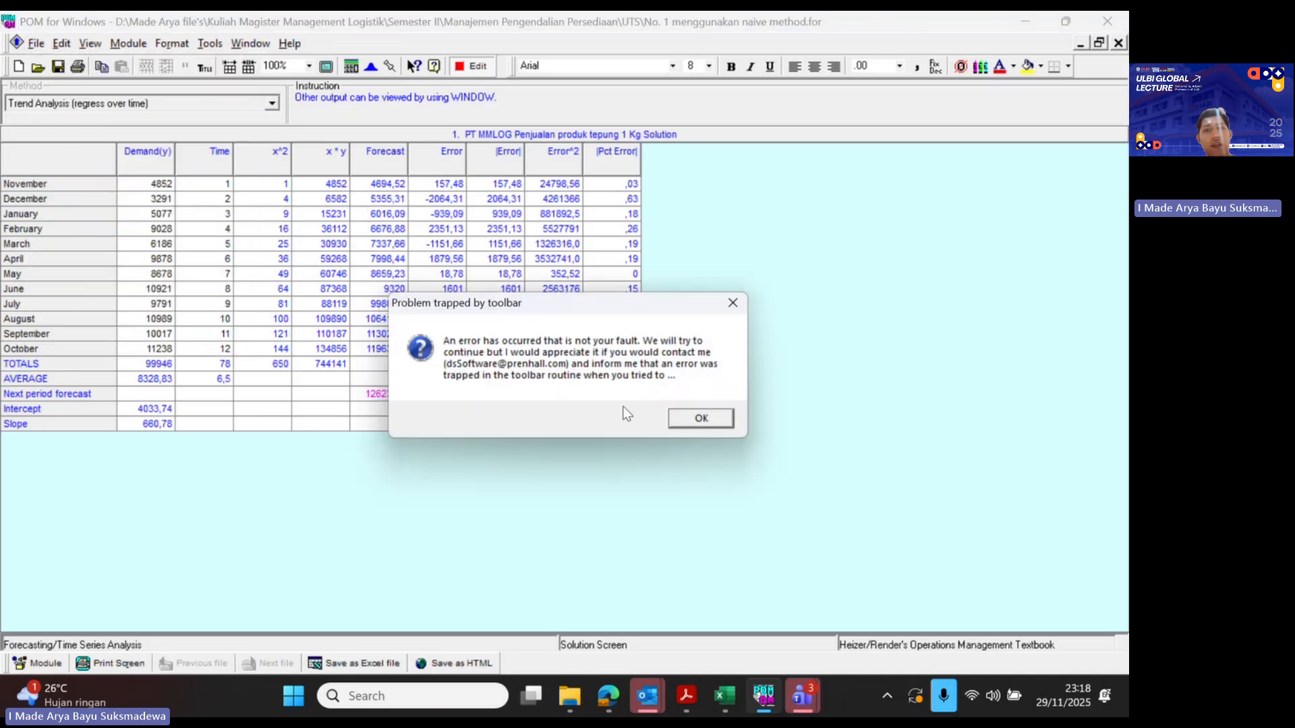
pyautogui.click(700, 420)
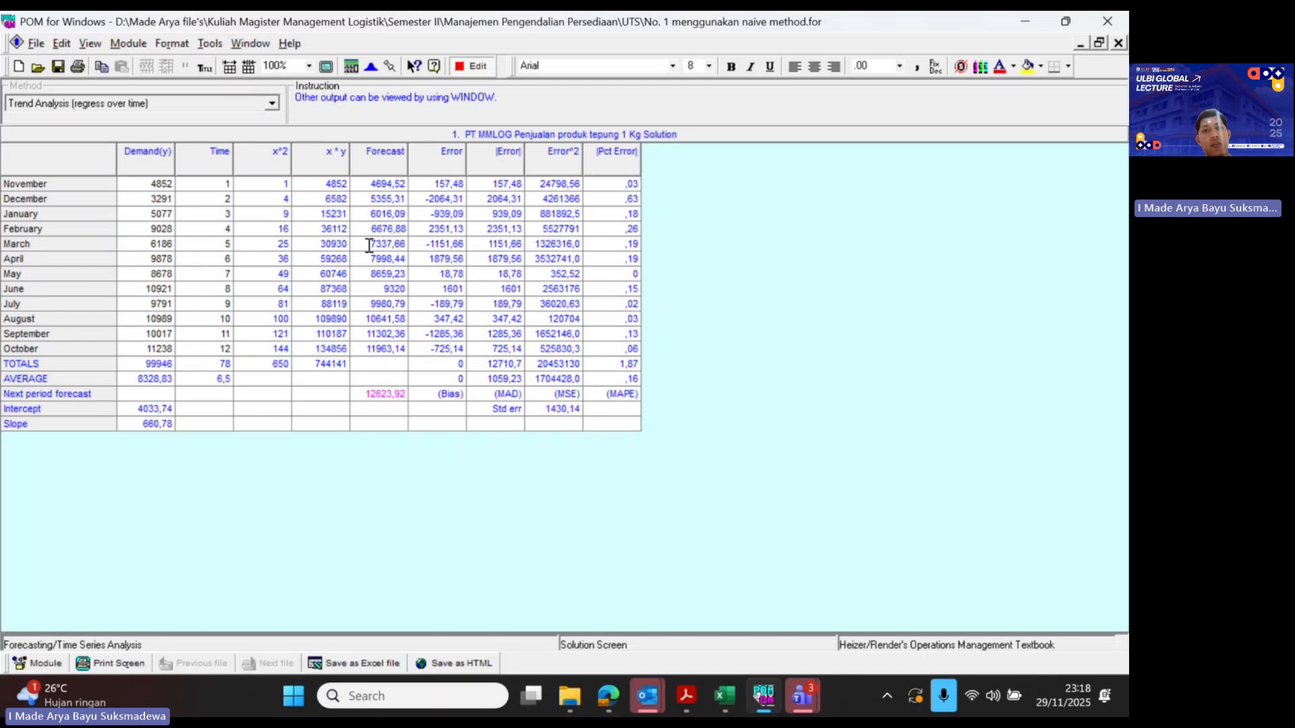
# - Check the April and October forecasts, then switch to Excel and inspect the forecast total in M16 of the Linear Trend sheet
pyautogui.moveTo(371, 259); pyautogui.dragTo(398, 263)
pyautogui.moveTo(367, 349); pyautogui.dragTo(407, 349)
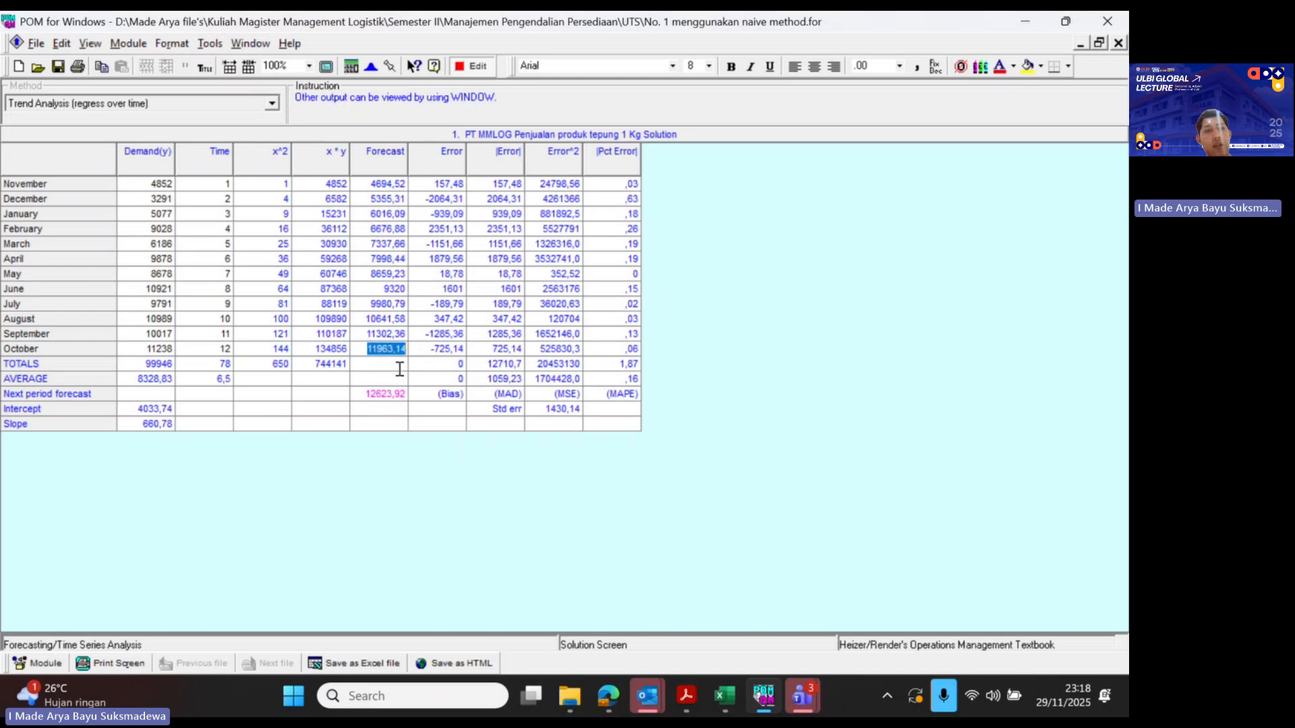
pyautogui.click(723, 701)
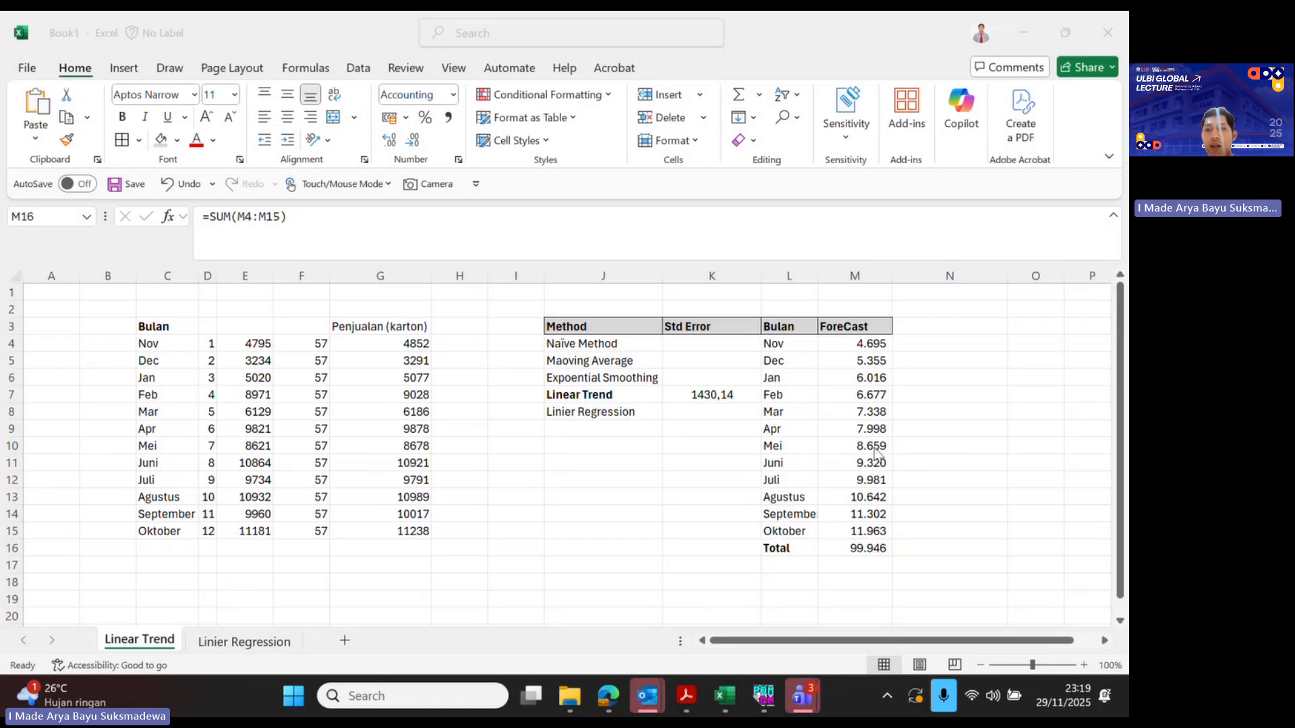
pyautogui.click(859, 544)
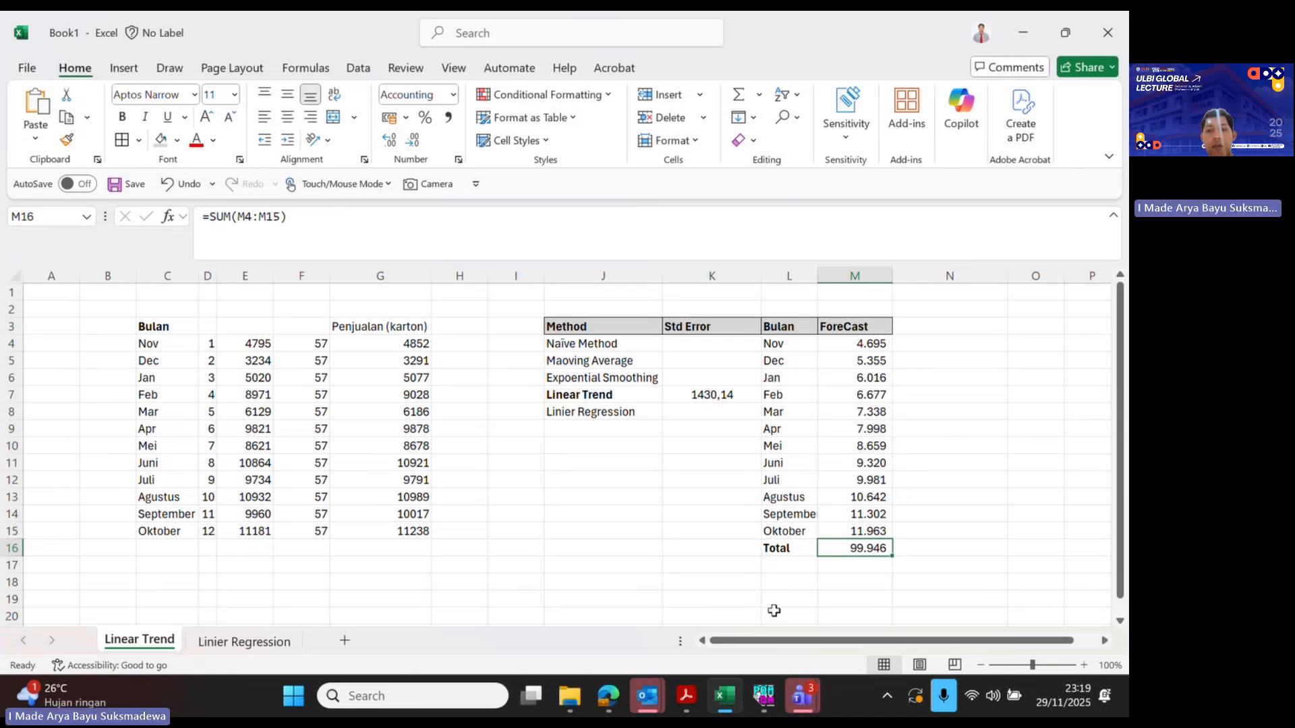
pyautogui.moveTo(697, 678)
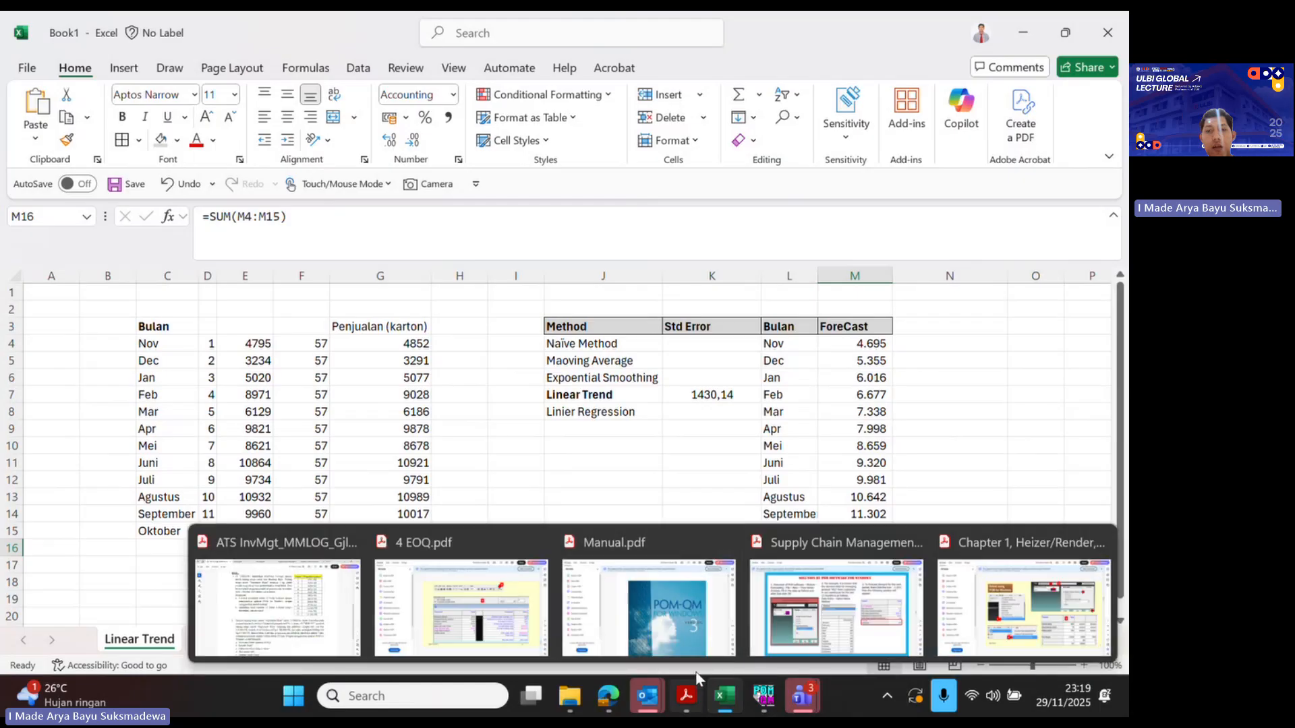
pyautogui.click(955, 434)
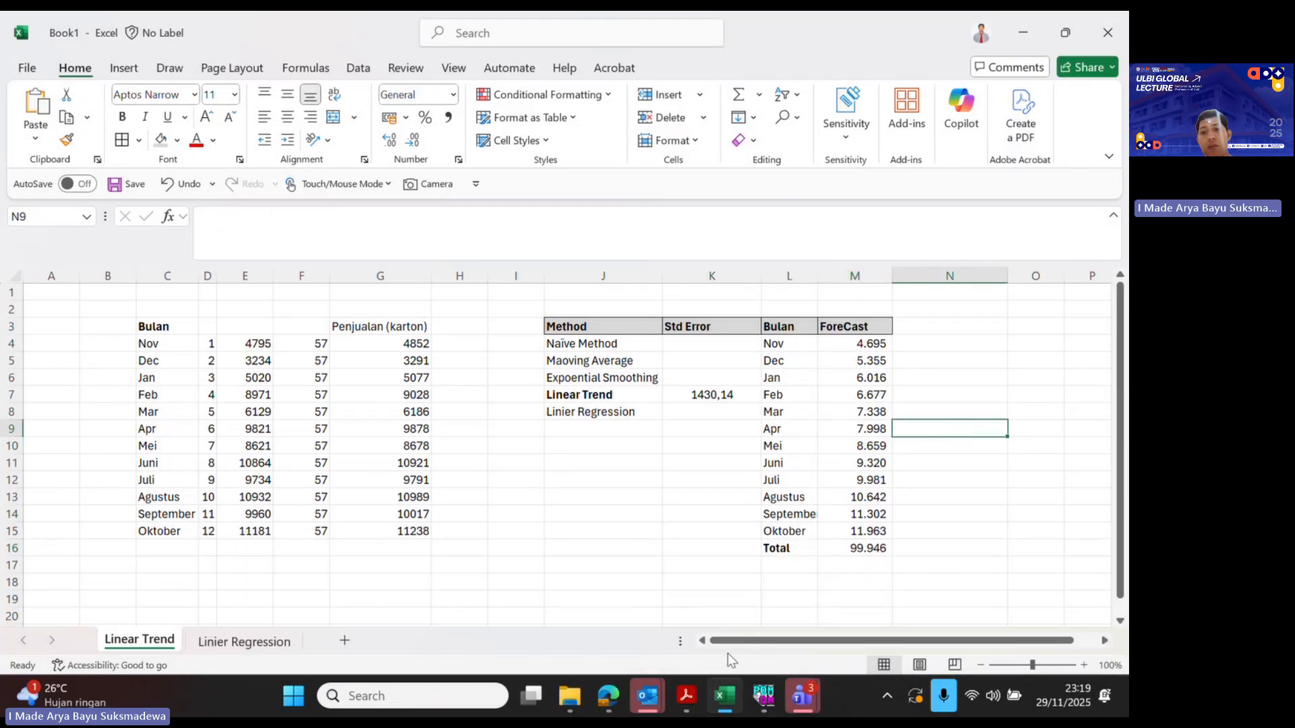
# - Switch to Acrobat to check question 1b on totalling the 12-month forecast, and return to the forecast total in Excel
pyautogui.click(688, 689)
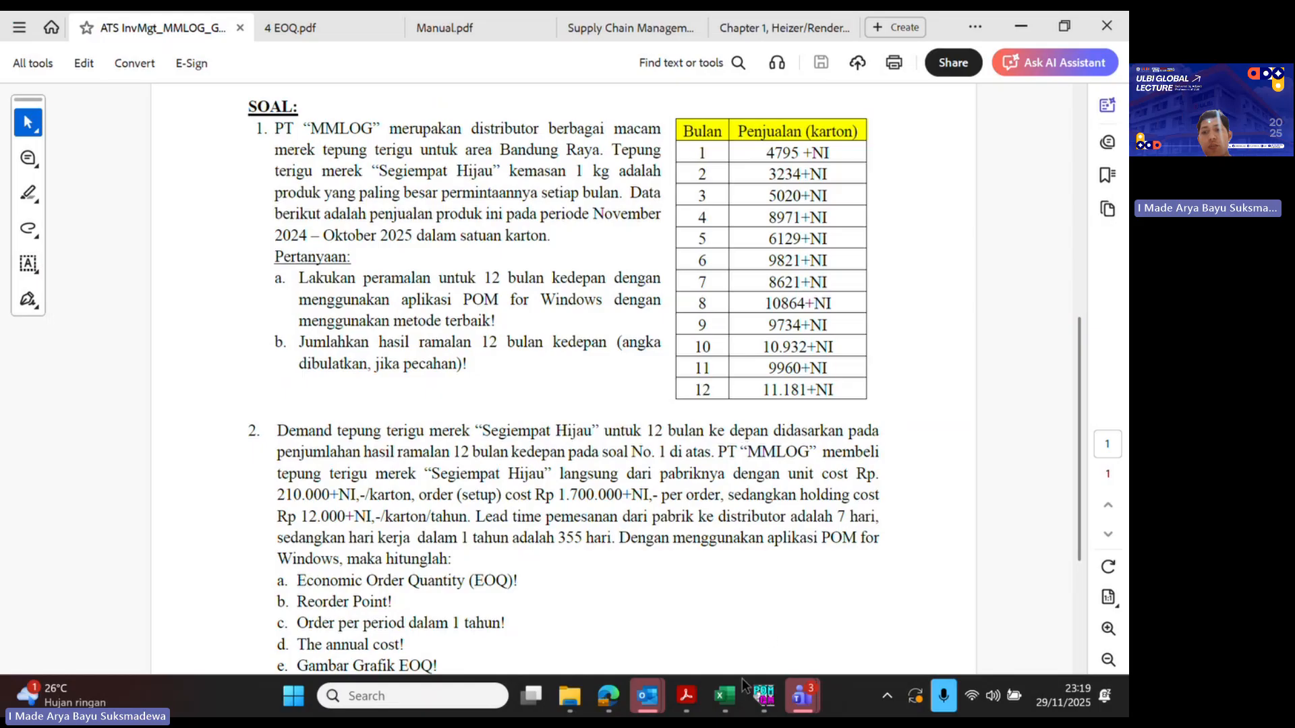
pyautogui.moveTo(723, 697)
pyautogui.click(731, 593)
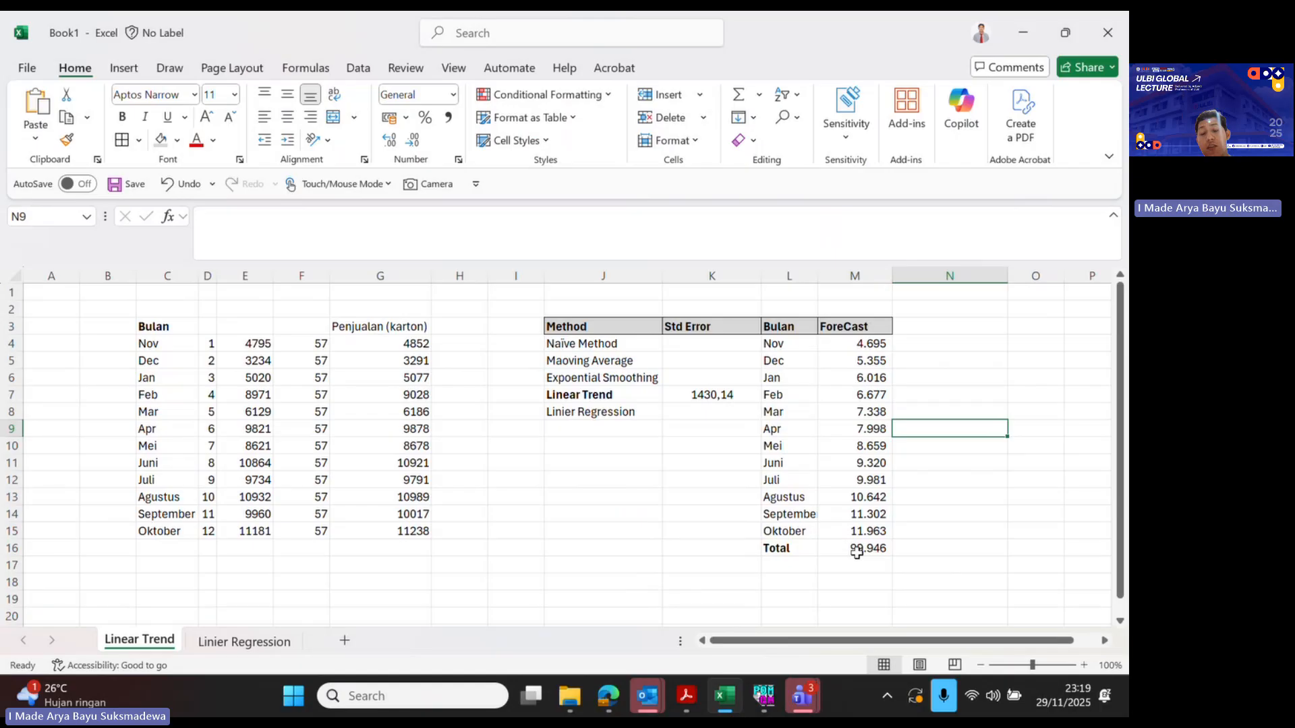
# - Switch to Acrobat and read question 2 of the assignment, examining the +NI added to the unit cost and the setup cost
pyautogui.click(687, 696)
pyautogui.scroll(-2, 586, 415)
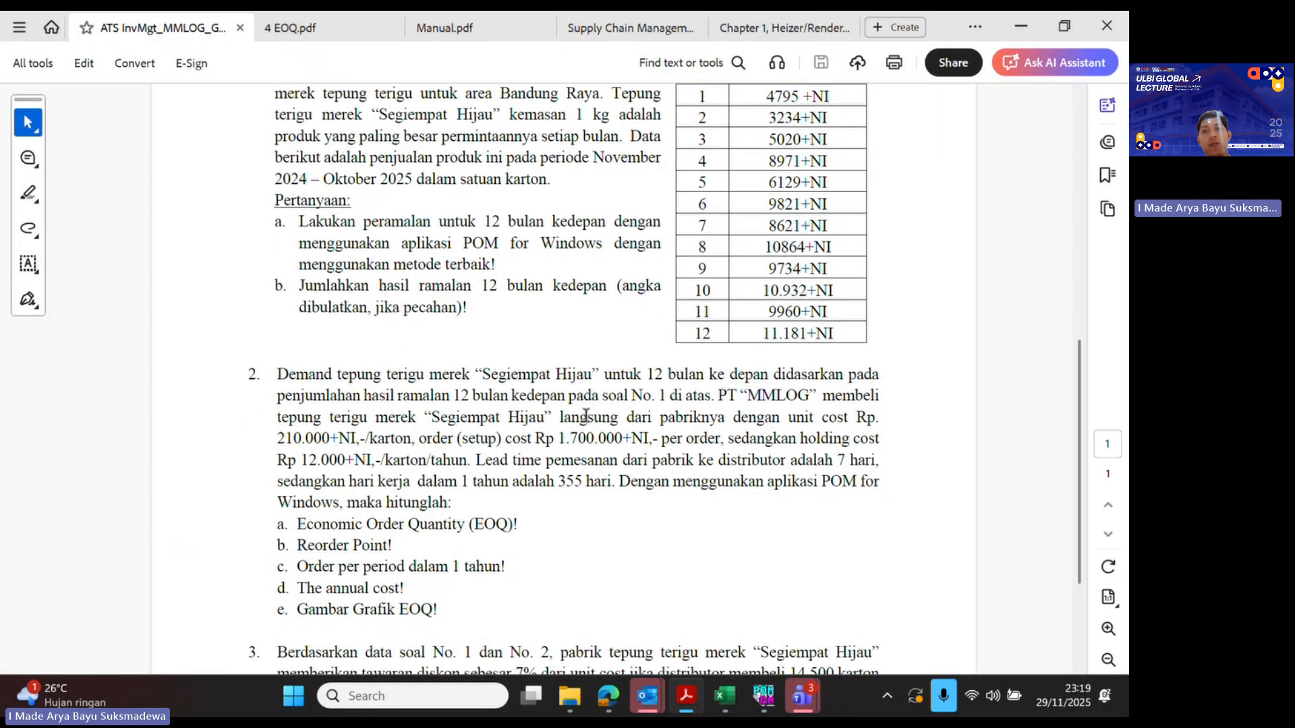
pyautogui.scroll(-1, 587, 415)
pyautogui.scroll(-1, 586, 416)
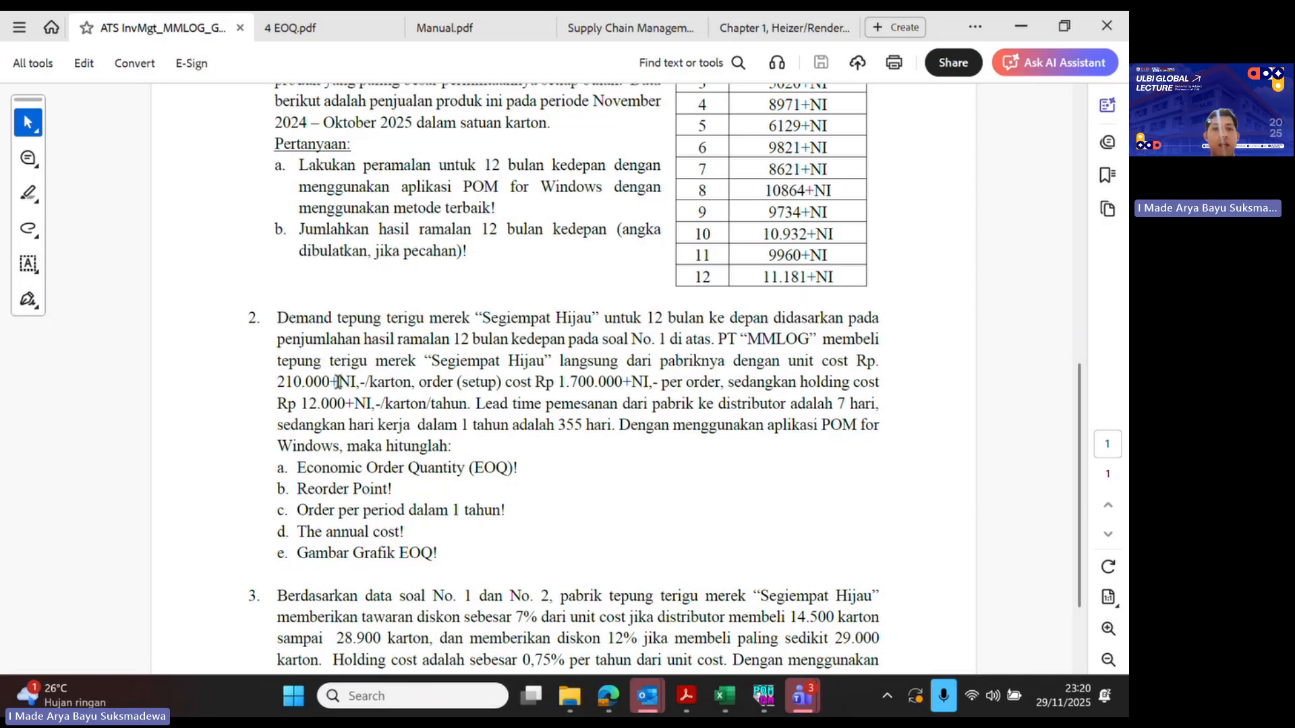
pyautogui.moveTo(338, 382); pyautogui.dragTo(357, 382)
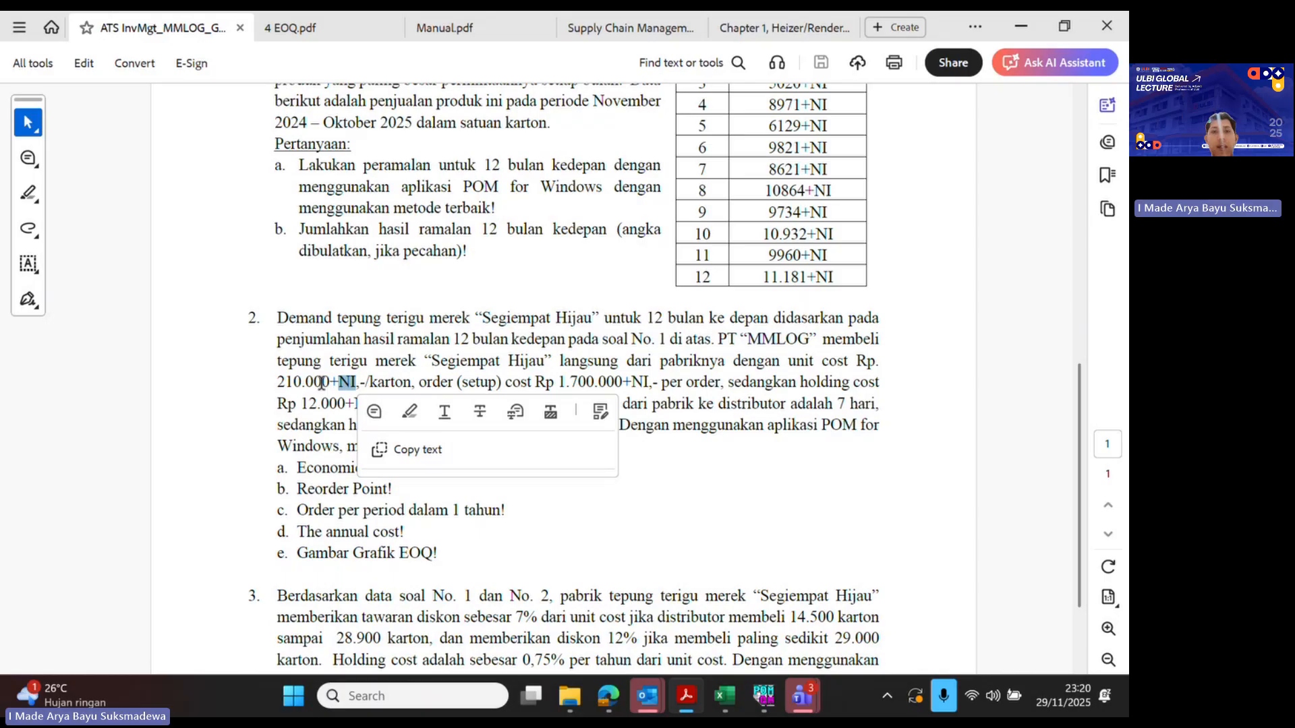
pyautogui.click(513, 382)
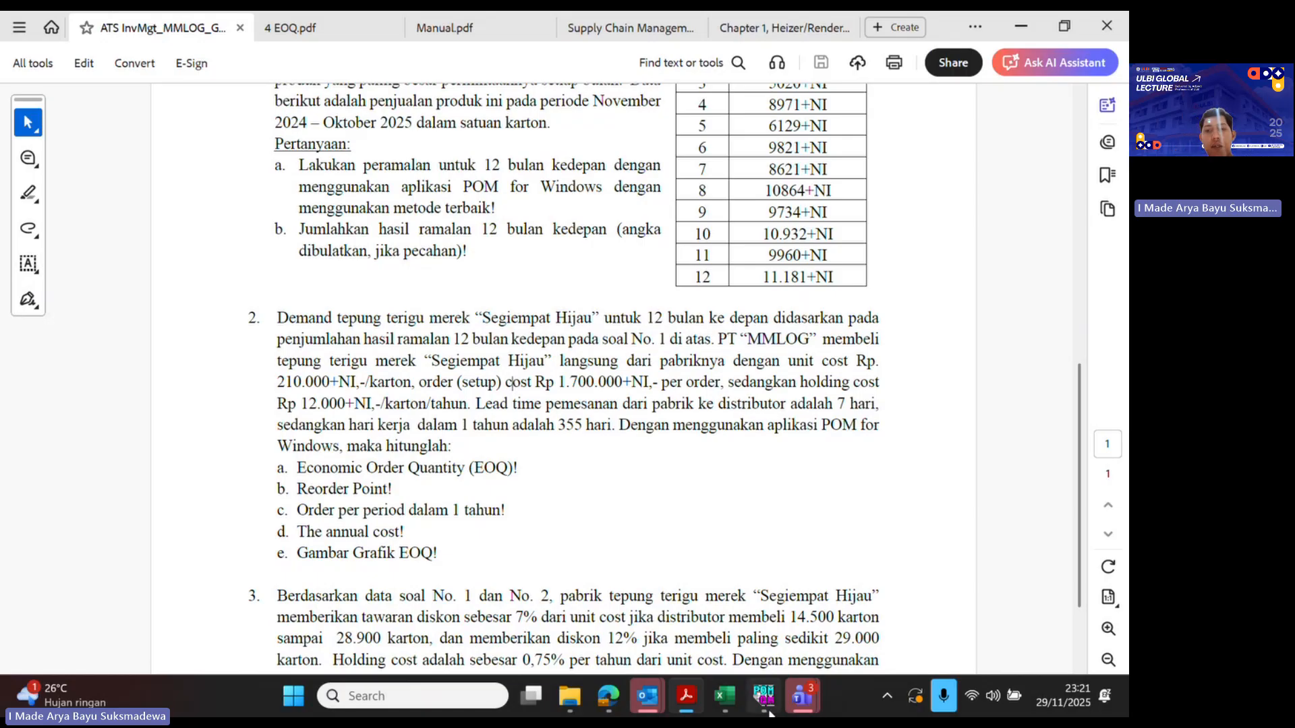
# - Switch to POM for Windows and open the recent inventory file UTS 2.inv
pyautogui.moveTo(764, 696)
pyautogui.click(767, 600)
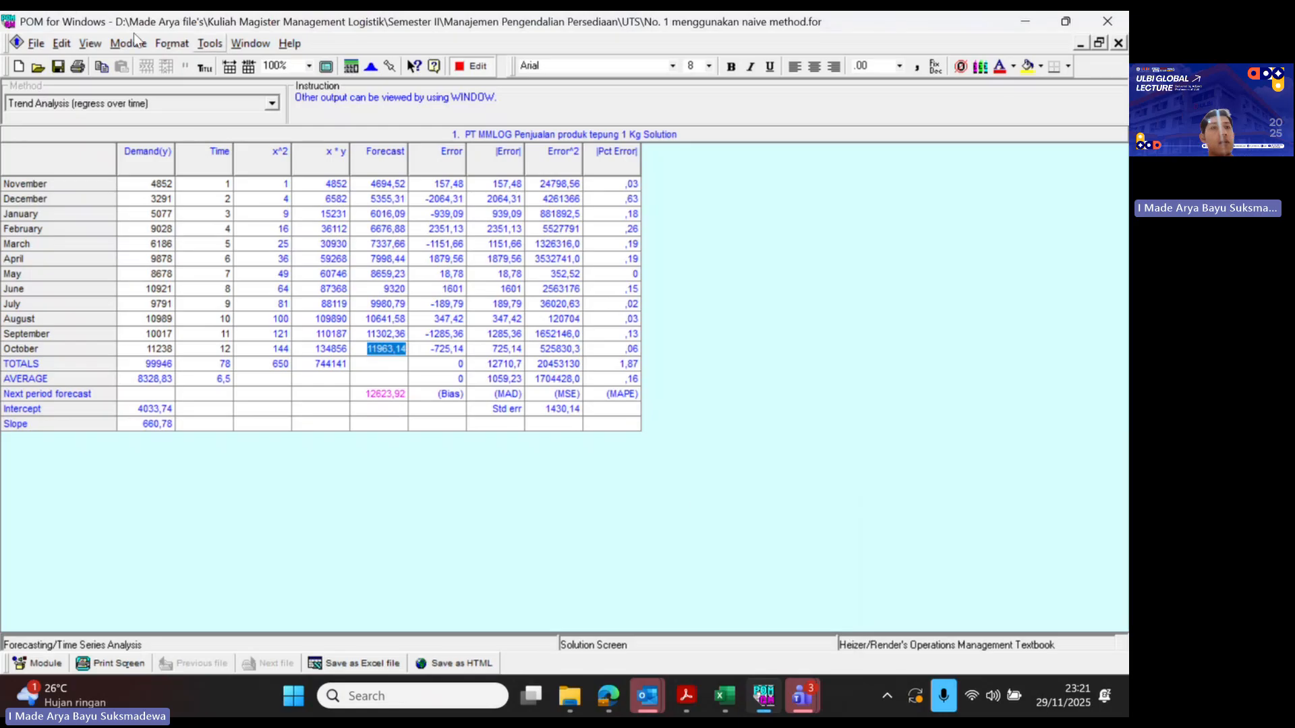
pyautogui.click(36, 43)
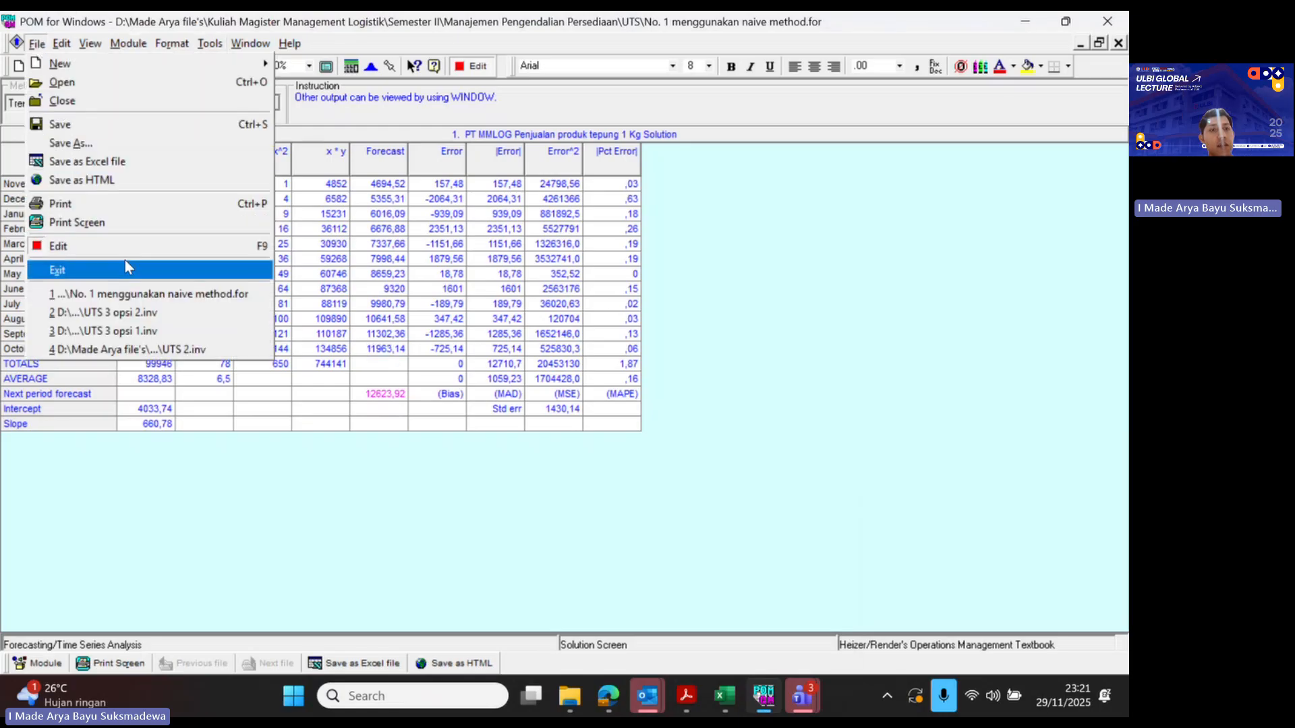
pyautogui.click(134, 350)
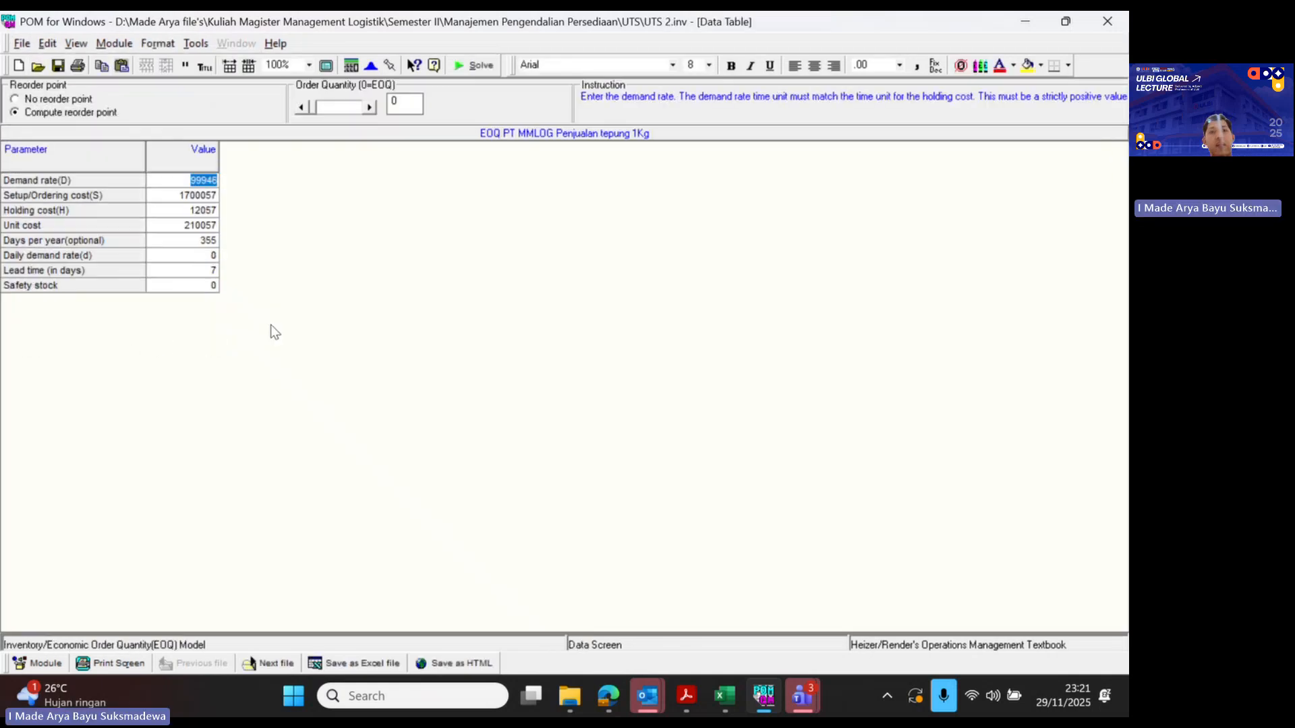
# - Shrink the POM window over the assignment PDF, compare the EOQ parameters with question 2, and maximize the window again
pyautogui.click(1067, 22)
pyautogui.moveTo(796, 118); pyautogui.dragTo(703, 309)
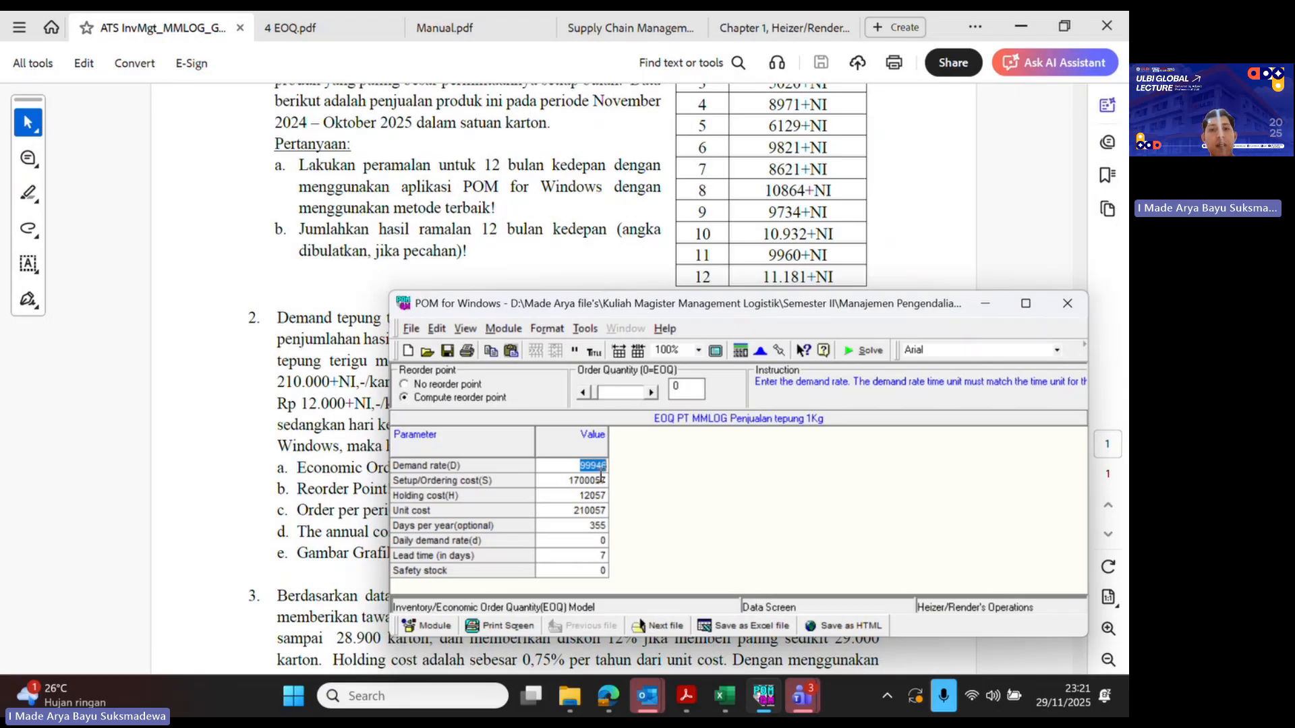
pyautogui.moveTo(674, 310); pyautogui.dragTo(528, 426)
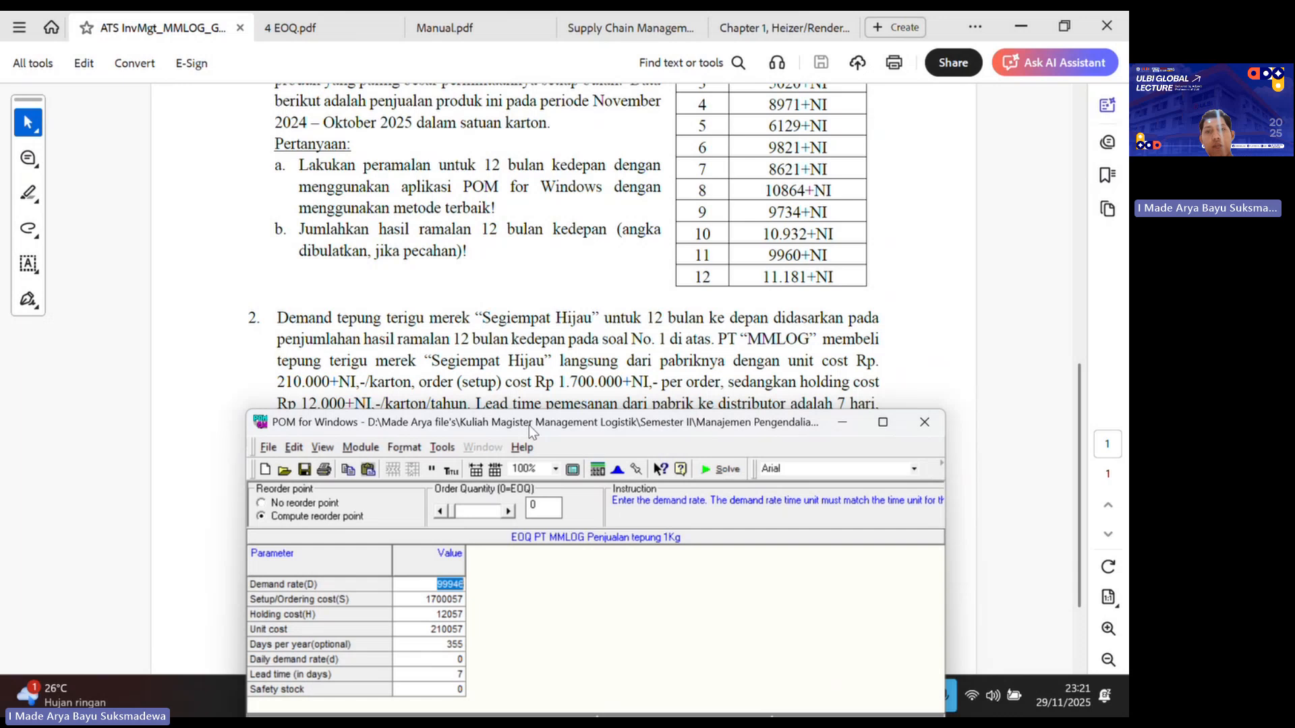
pyautogui.moveTo(529, 424); pyautogui.dragTo(531, 430)
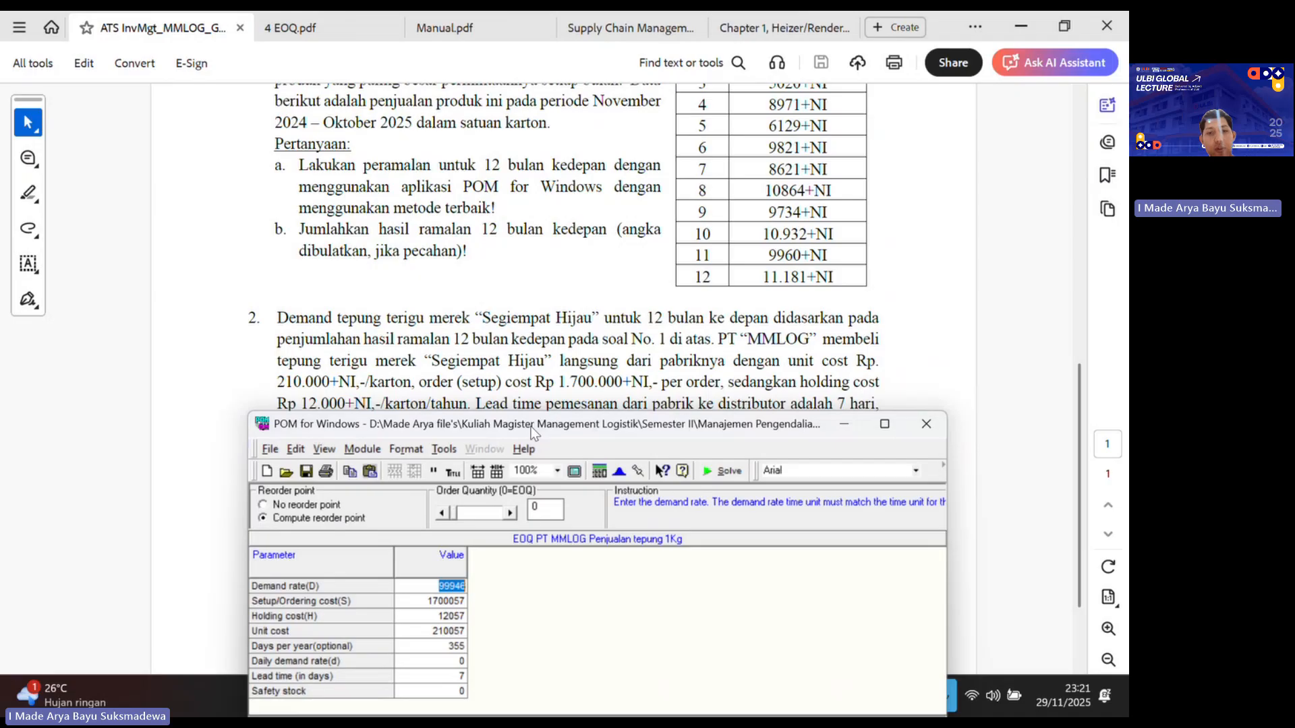
pyautogui.moveTo(534, 433); pyautogui.dragTo(471, 154)
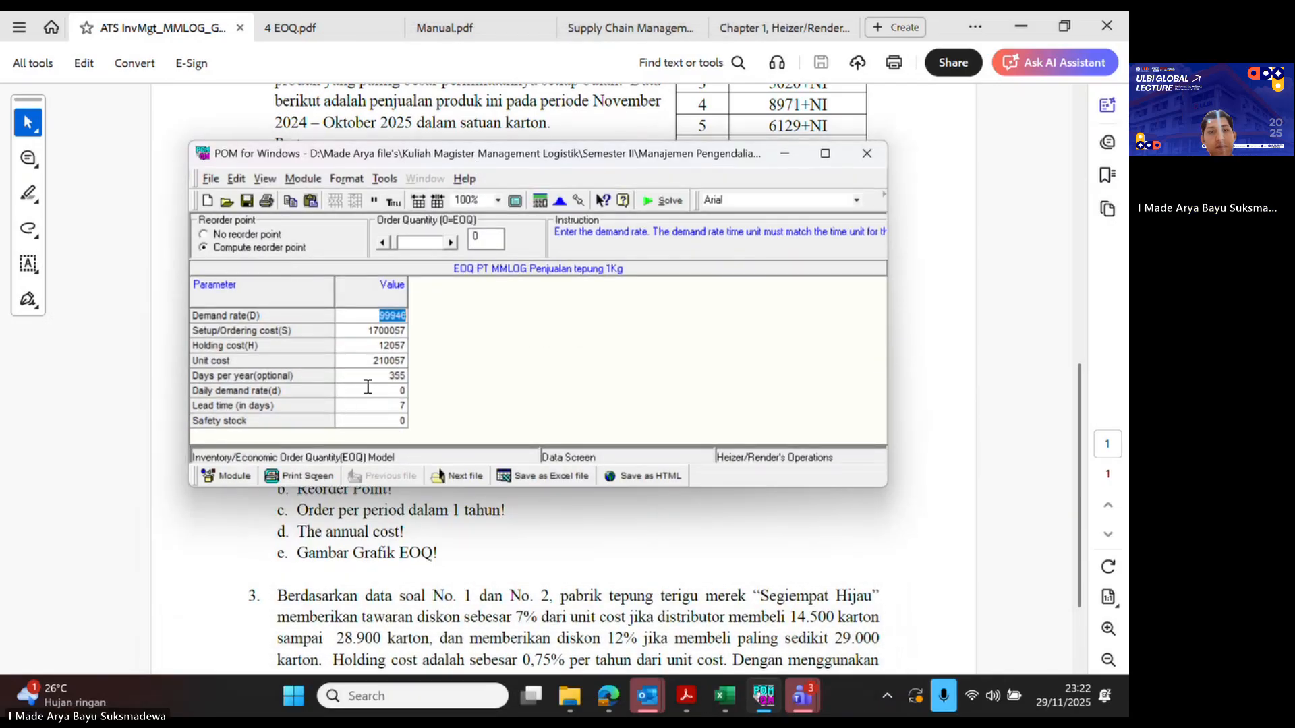
pyautogui.click(378, 405)
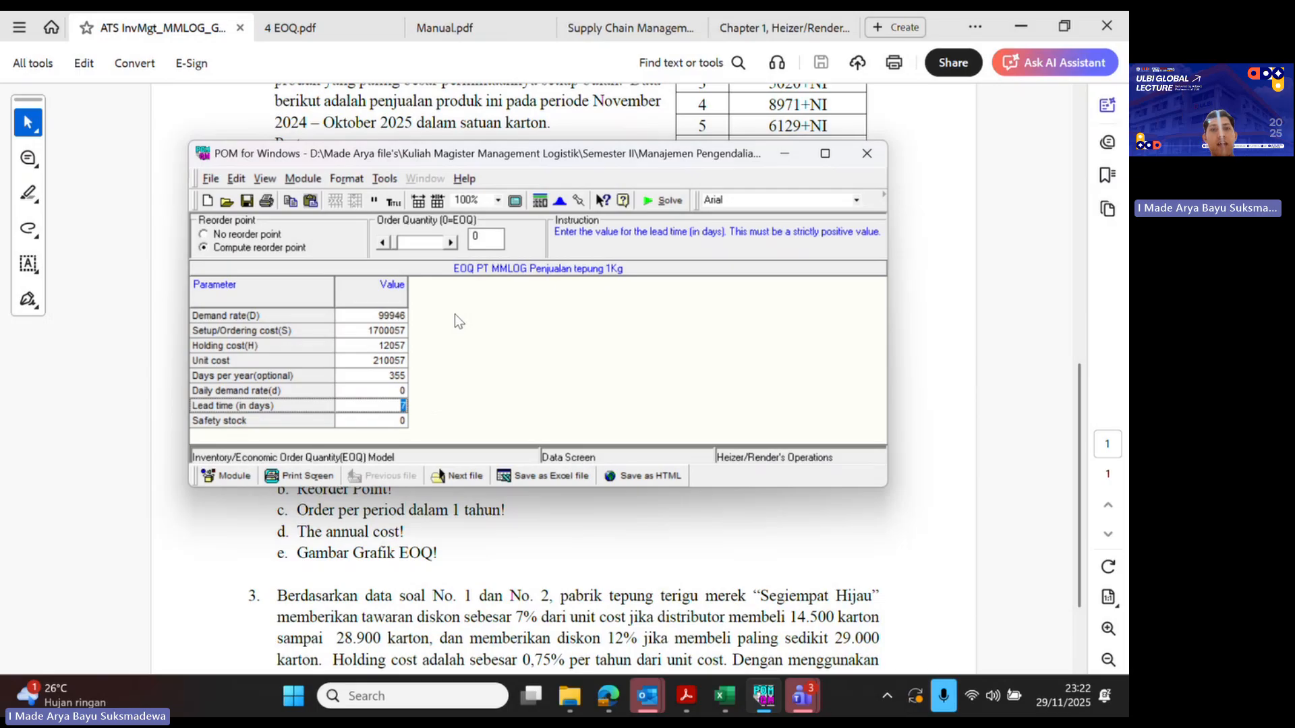
pyautogui.click(376, 315)
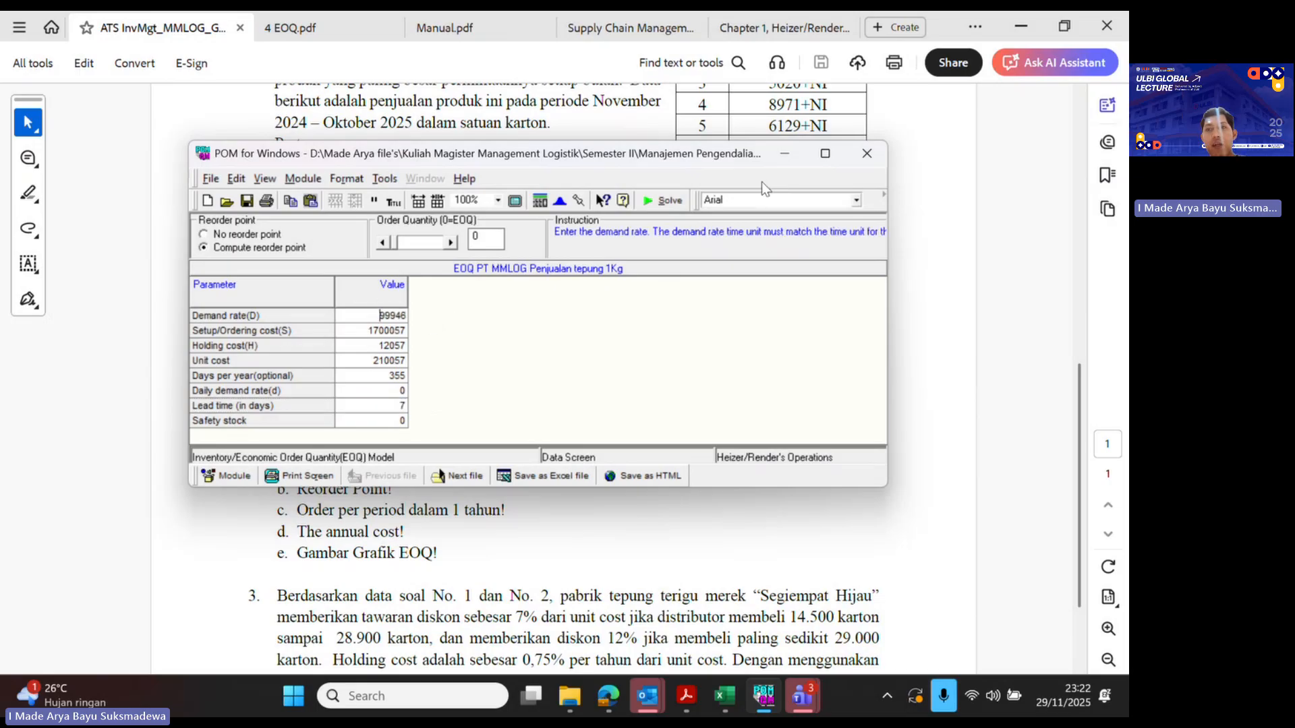
pyautogui.click(824, 153)
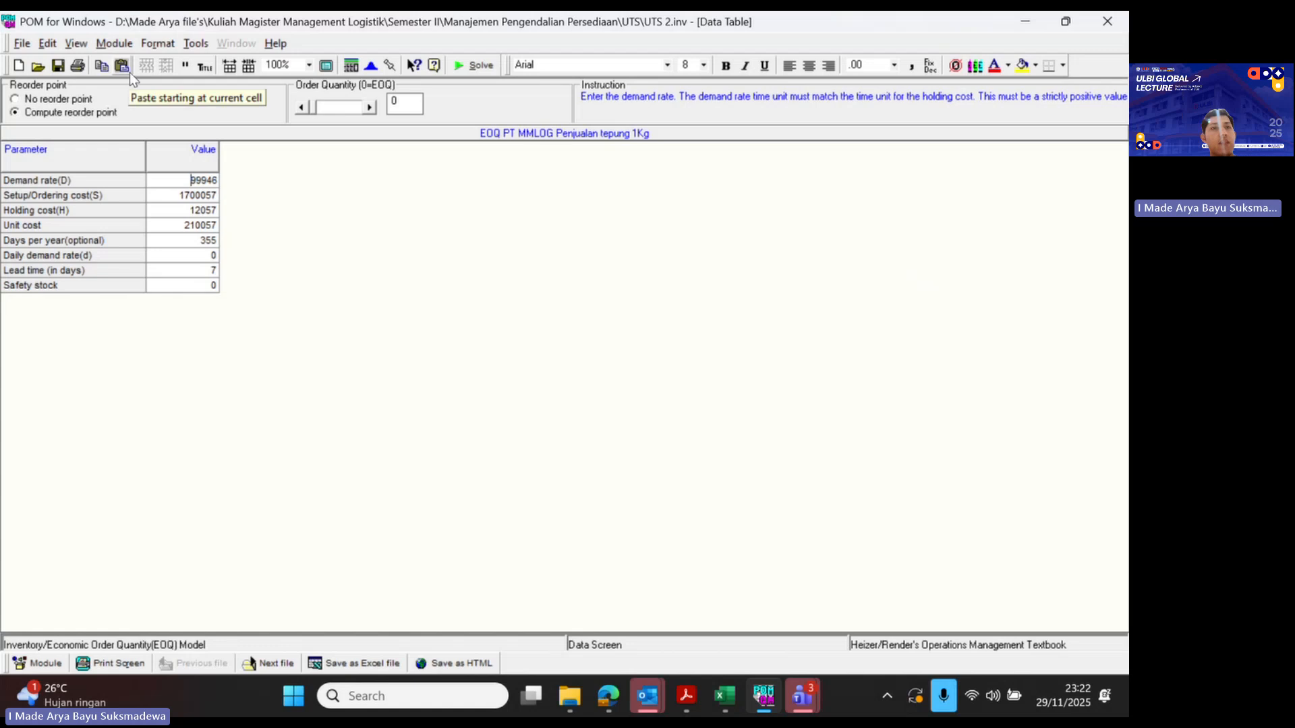
pyautogui.click(119, 44)
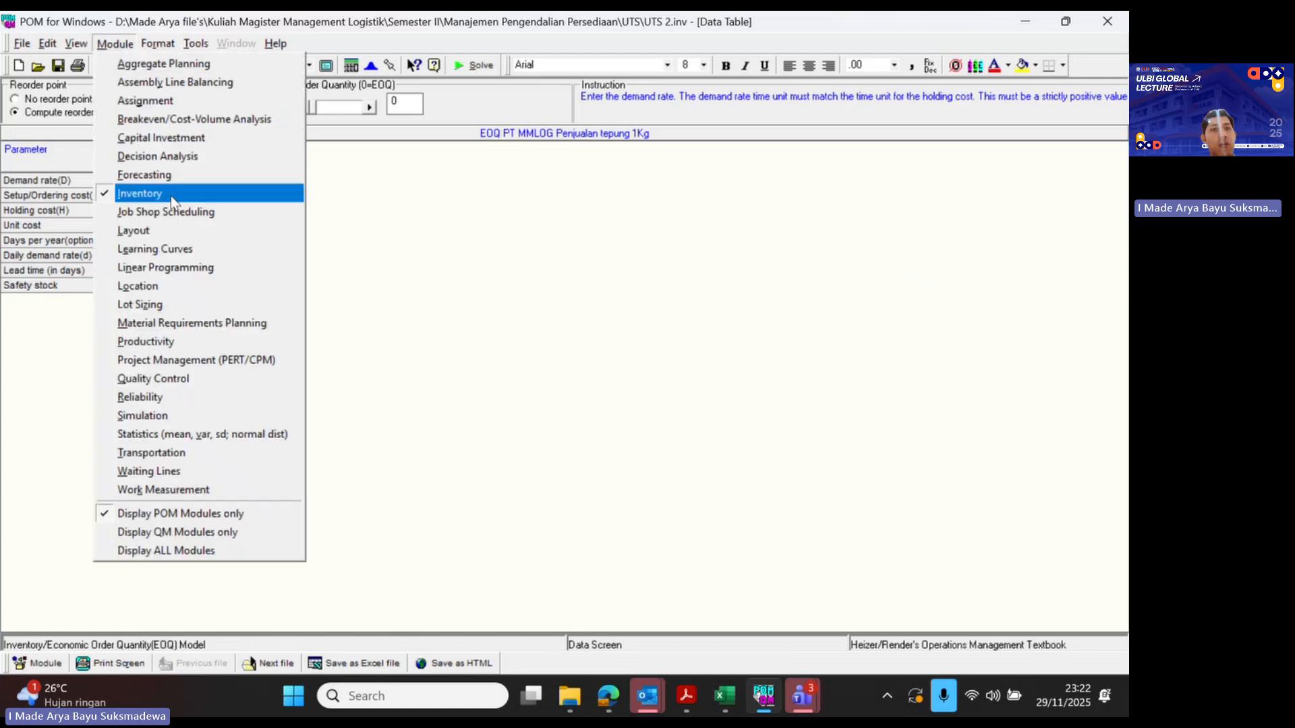
pyautogui.click(23, 44)
pyautogui.moveTo(44, 65)
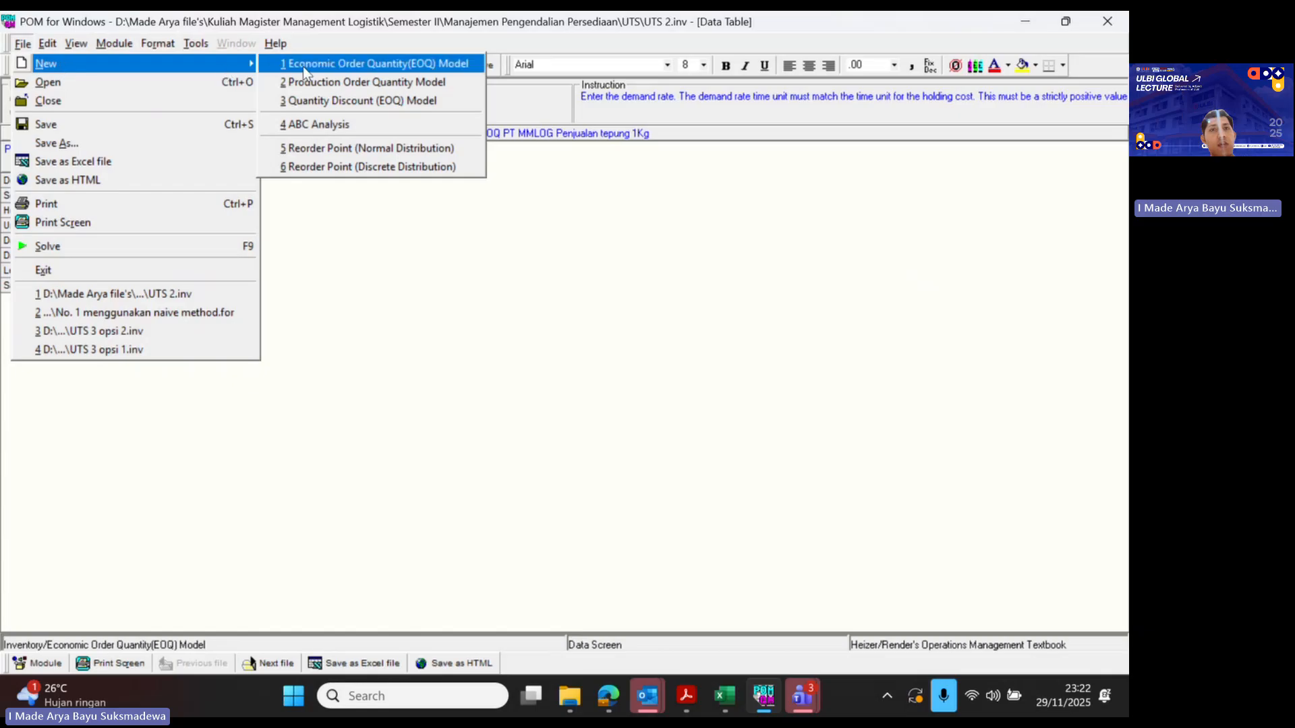
pyautogui.click(475, 308)
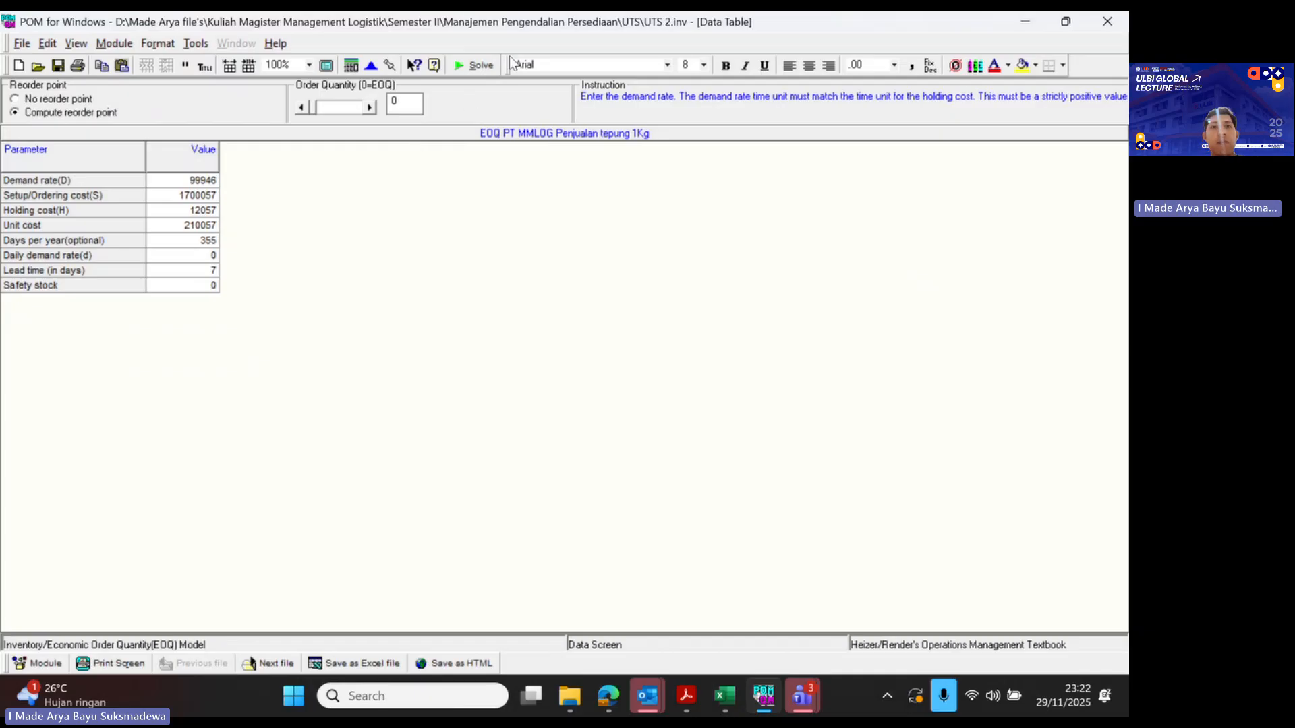
# - Solve the EOQ model for PT MMLOG's 1 kg flour sales with the reorder point computed
pyautogui.click(468, 67)
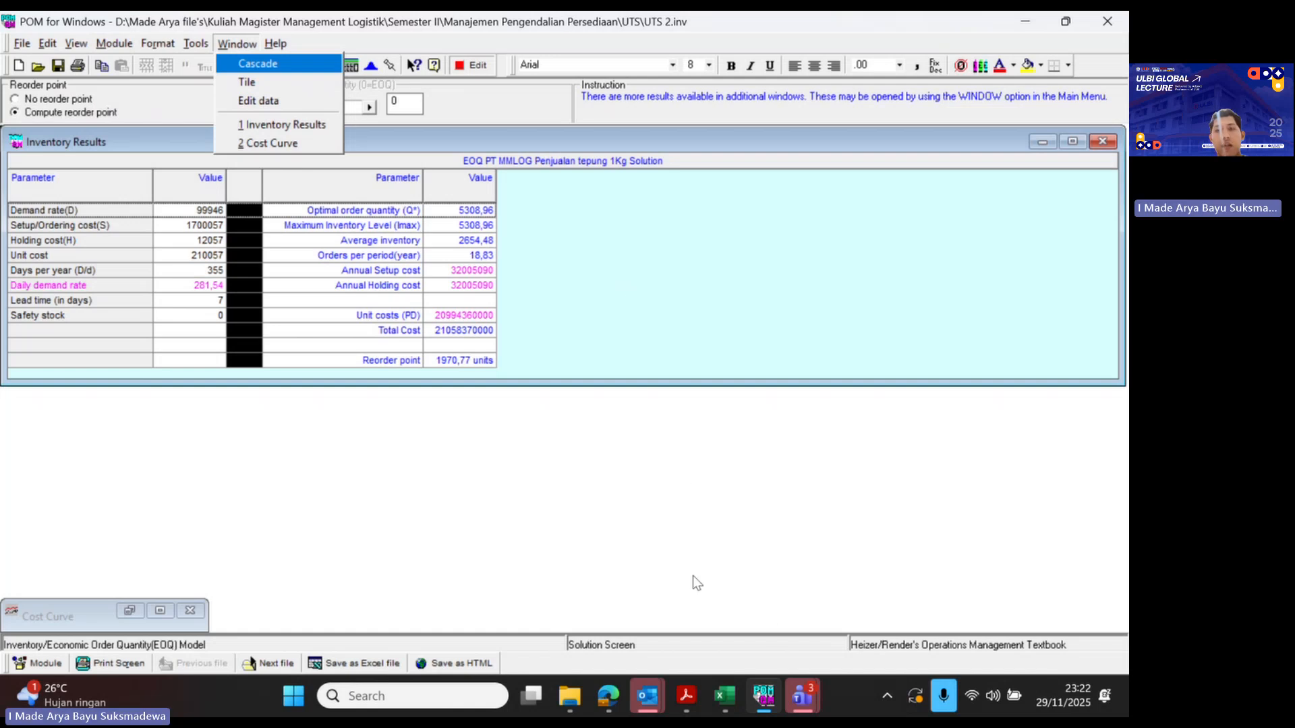
# - Shrink and reposition the POM window over the assignment PDF, and examine the EOQ results asked for in question 2 down to the total cost
pyautogui.click(1039, 26)
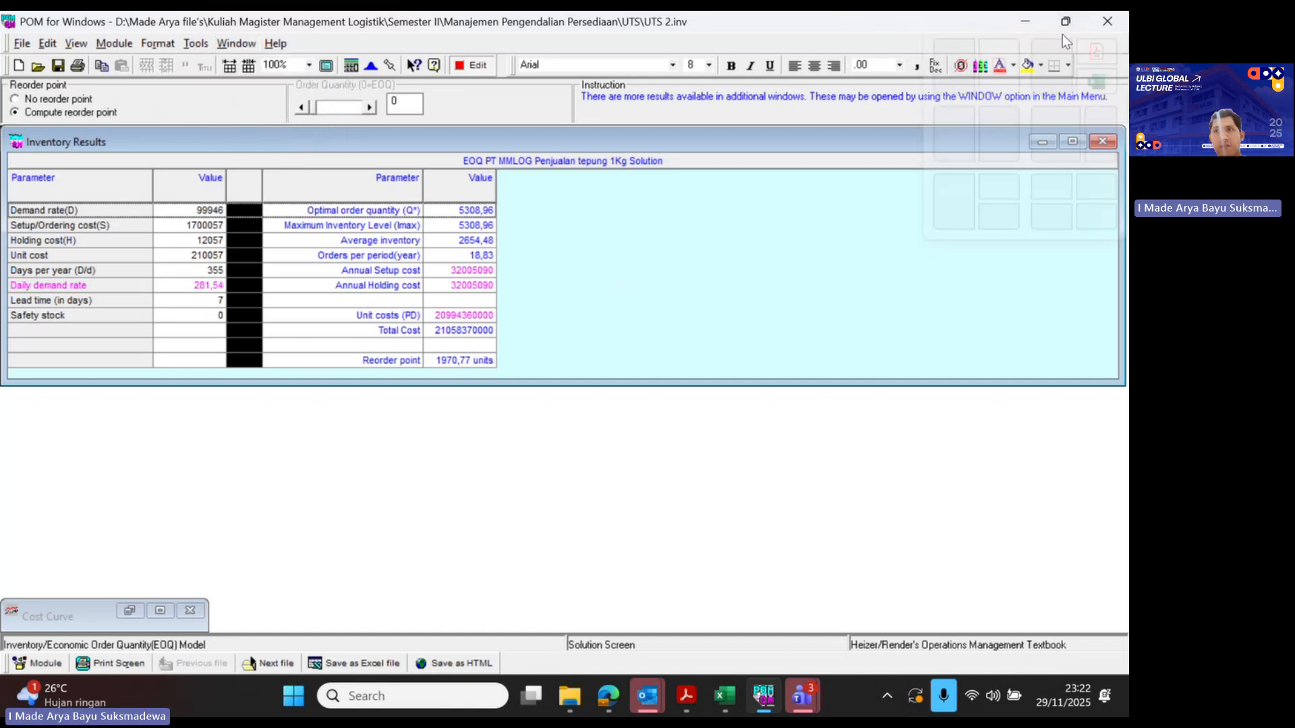
pyautogui.click(1067, 26)
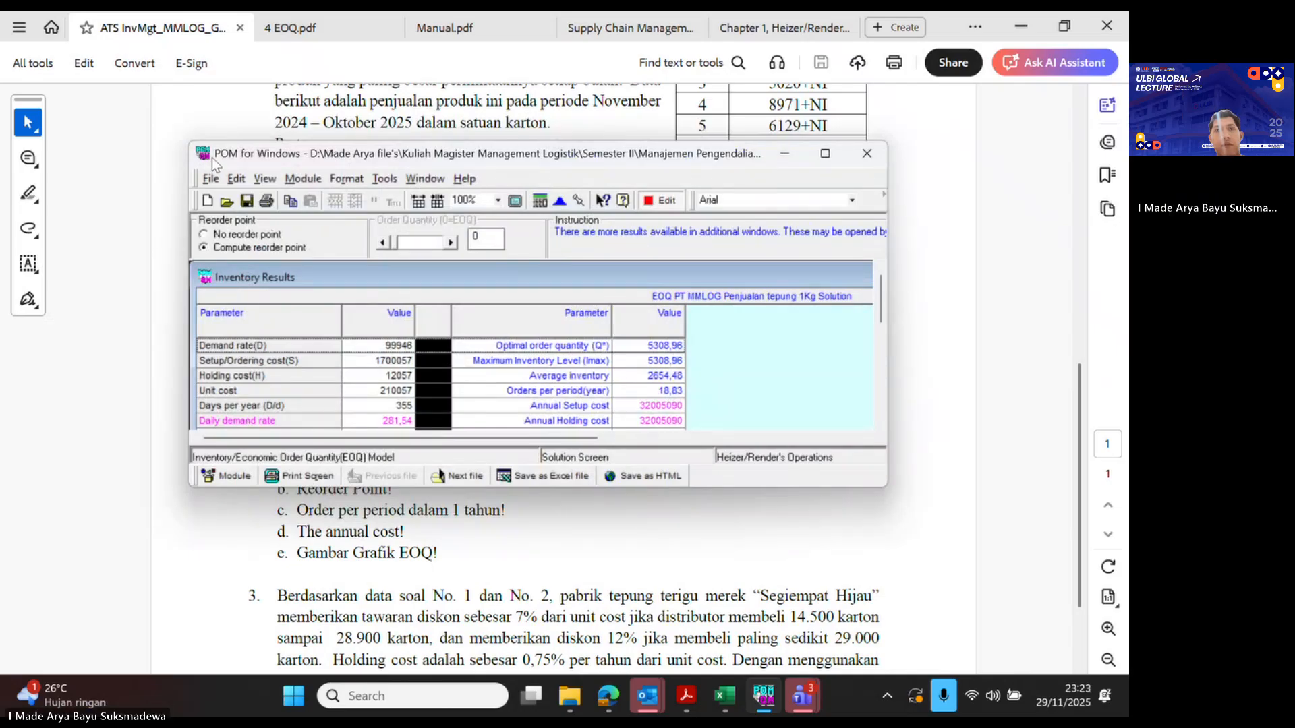
pyautogui.moveTo(212, 158); pyautogui.dragTo(384, 104)
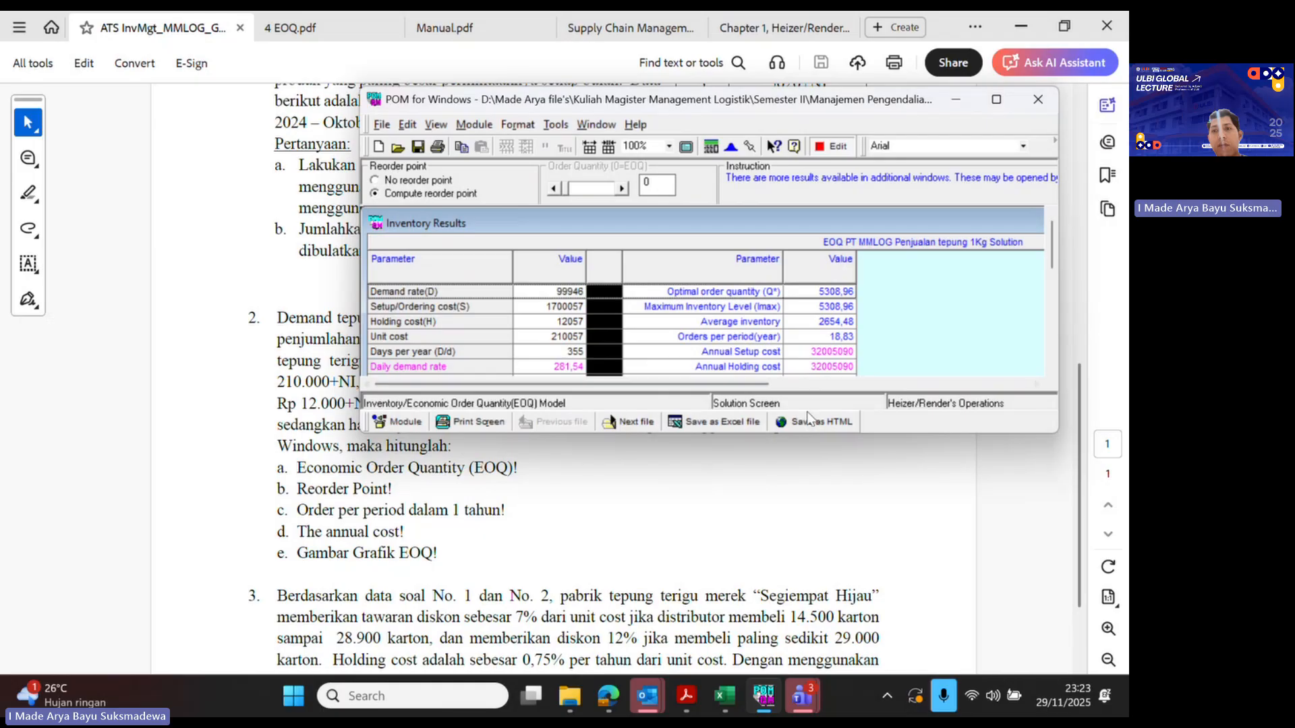
pyautogui.moveTo(772, 433); pyautogui.dragTo(773, 476)
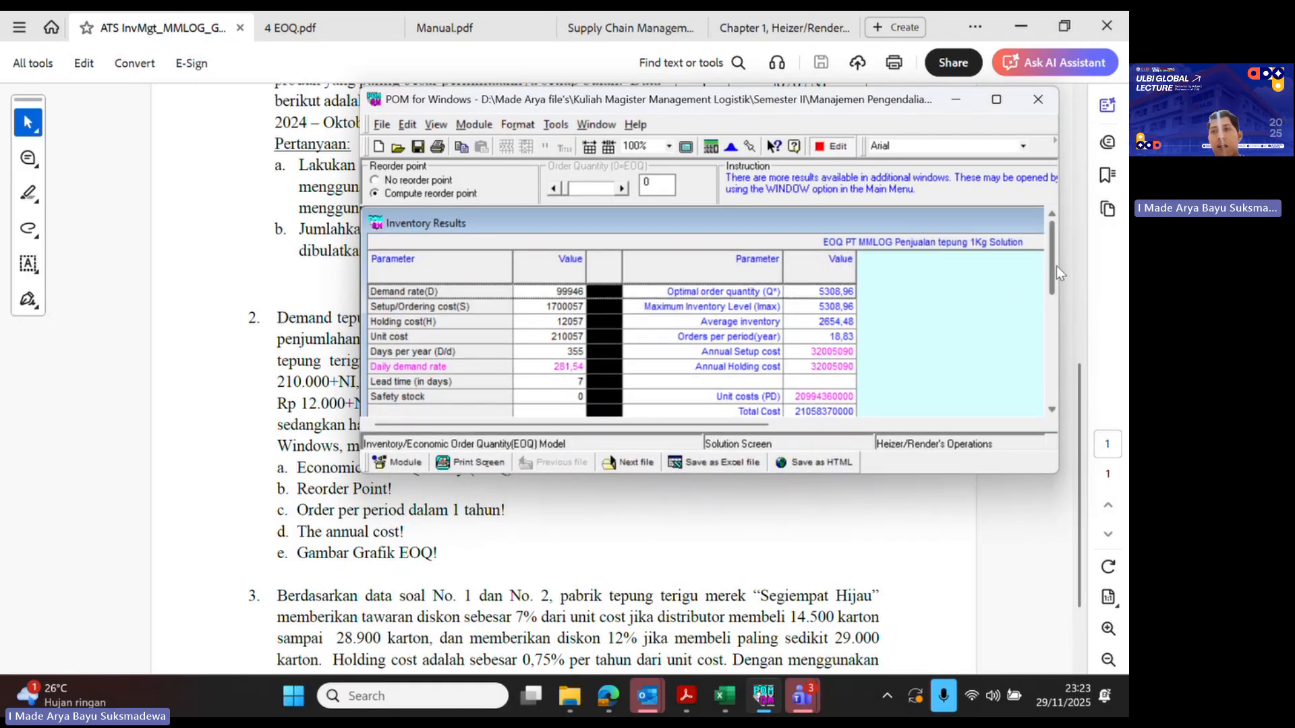
pyautogui.moveTo(1056, 265); pyautogui.dragTo(1053, 294)
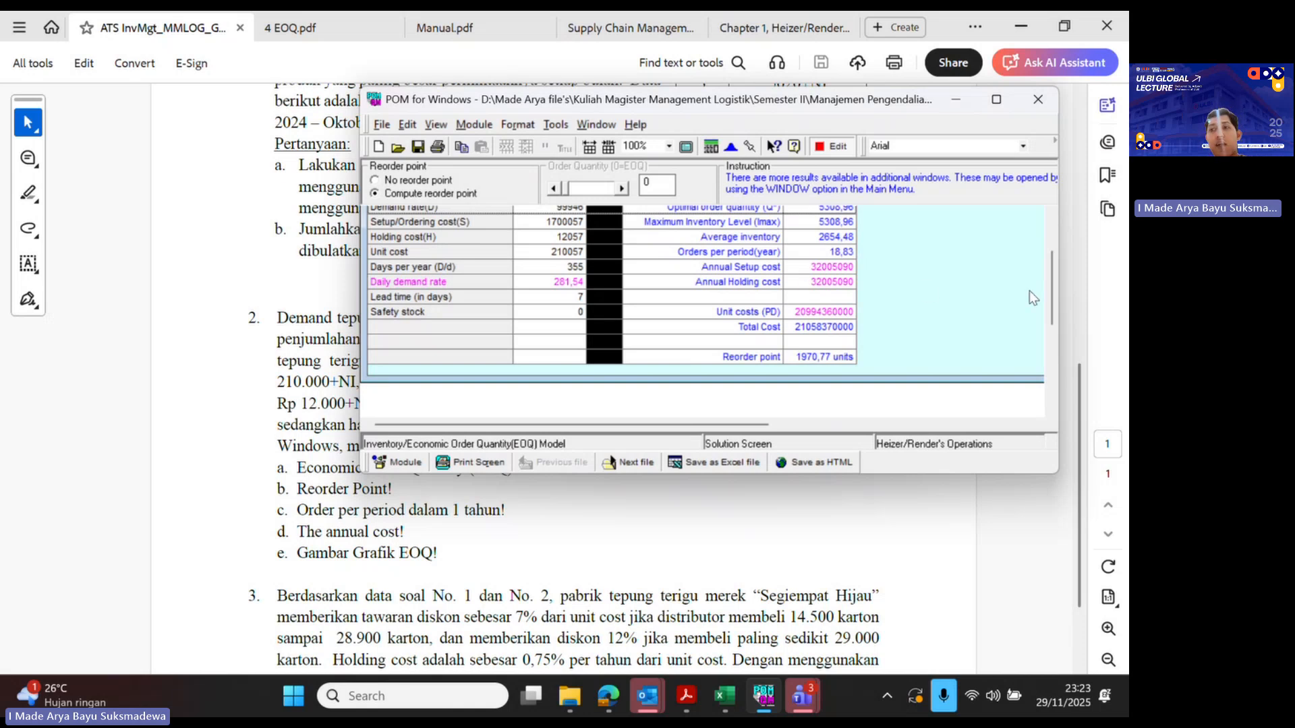
pyautogui.moveTo(1051, 304)
pyautogui.mouseDown()
pyautogui.moveTo(1051, 282)
pyautogui.moveTo(1054, 307)
pyautogui.mouseUp()
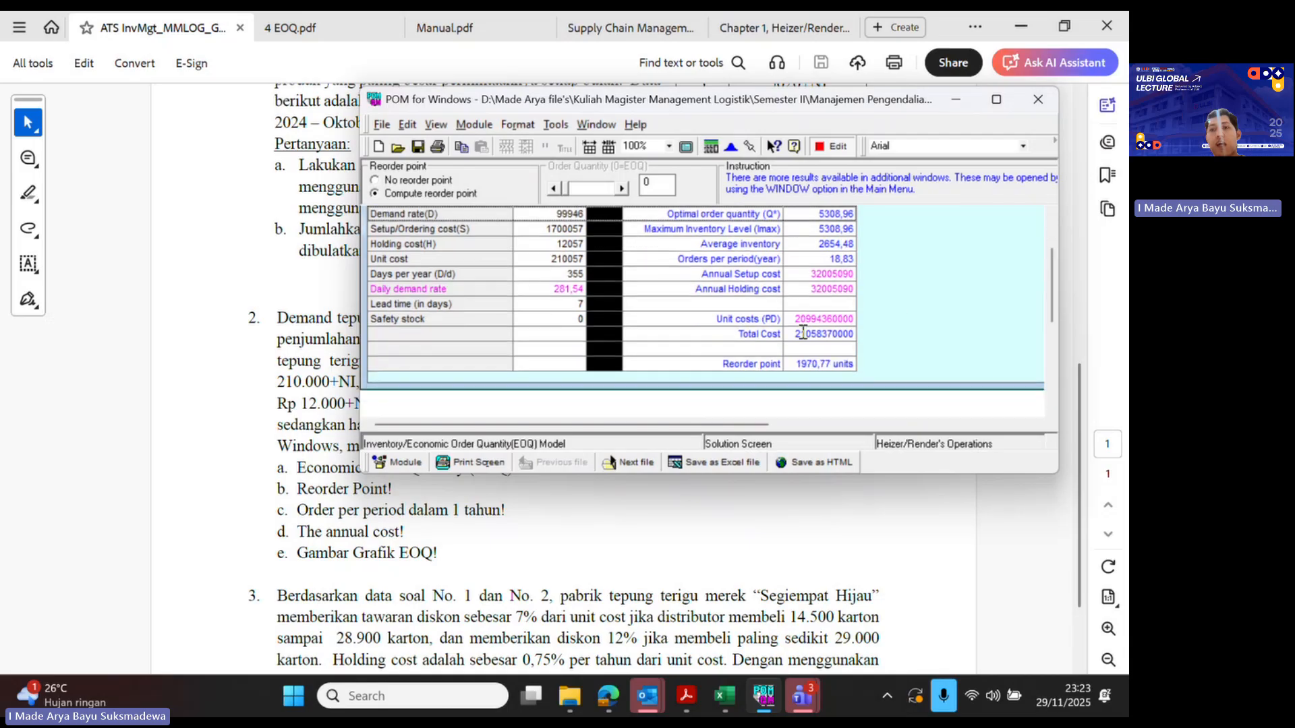
pyautogui.moveTo(796, 335)
pyautogui.mouseDown()
pyautogui.moveTo(855, 338)
pyautogui.moveTo(818, 335)
pyautogui.mouseUp()
pyautogui.click(839, 335)
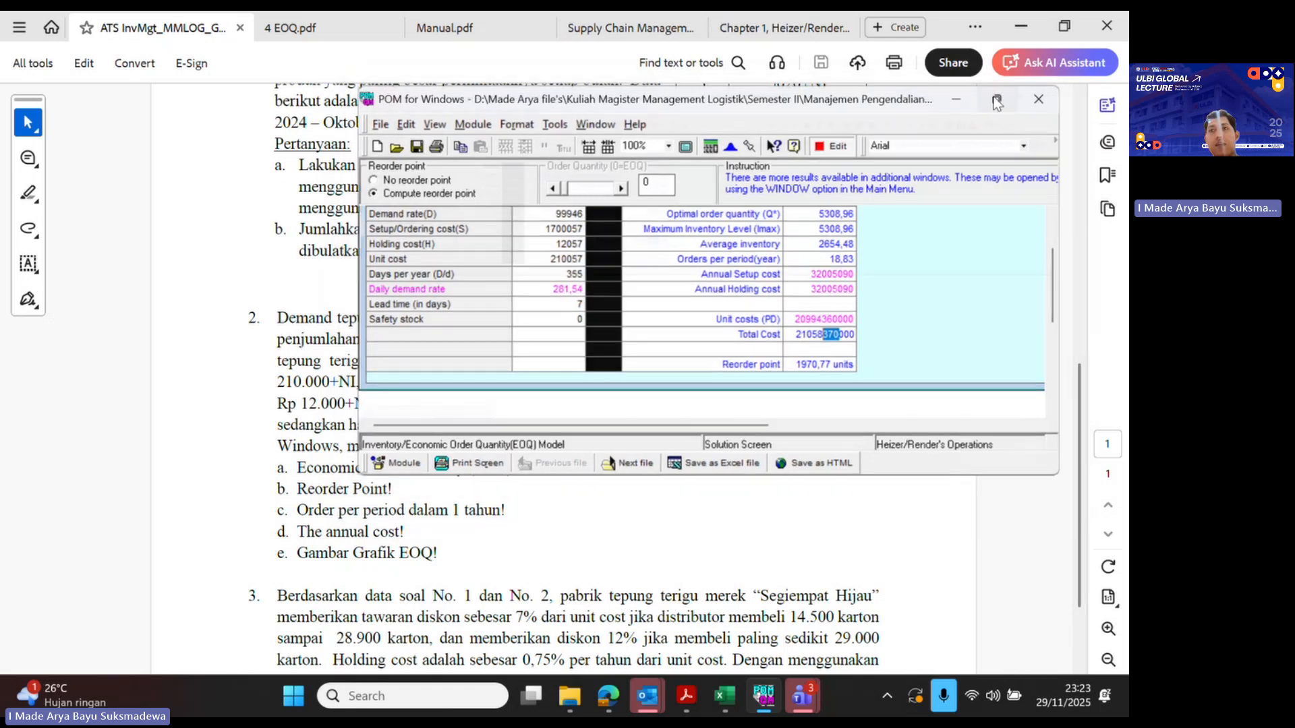
# - Maximize the POM window and display the cost curve of the EOQ solution
pyautogui.click(996, 103)
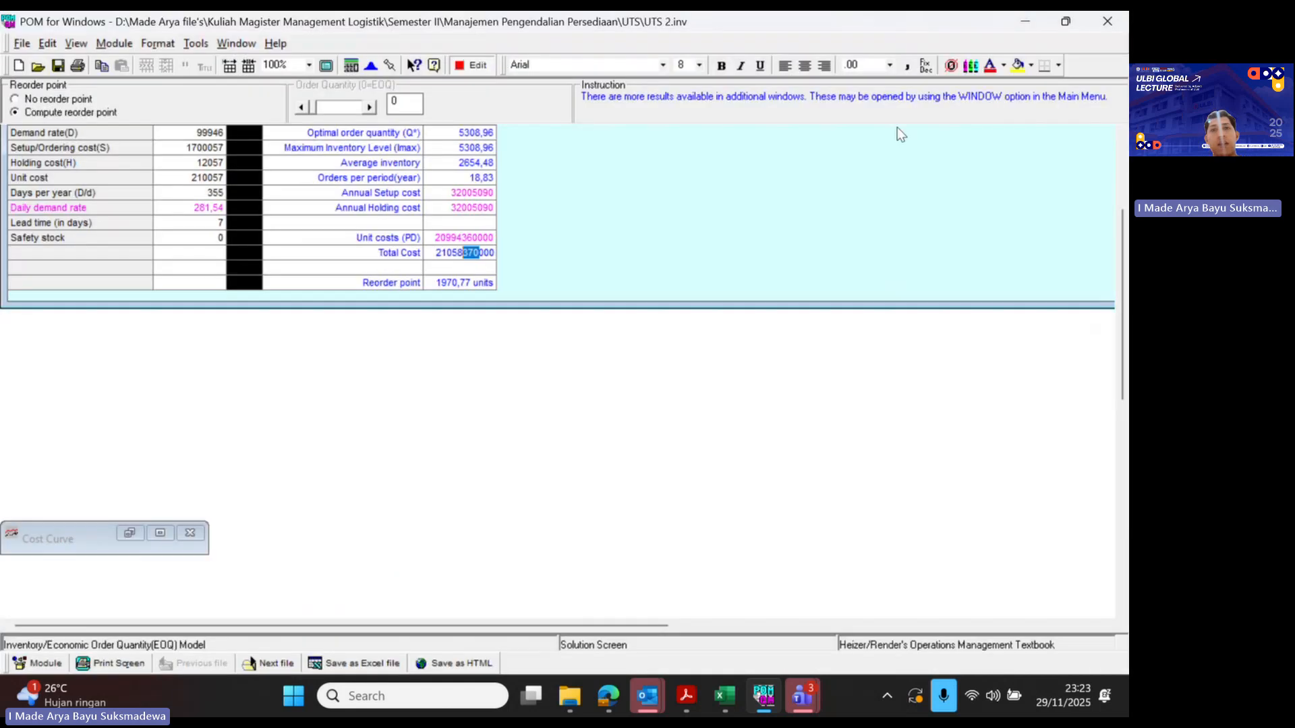
pyautogui.click(230, 44)
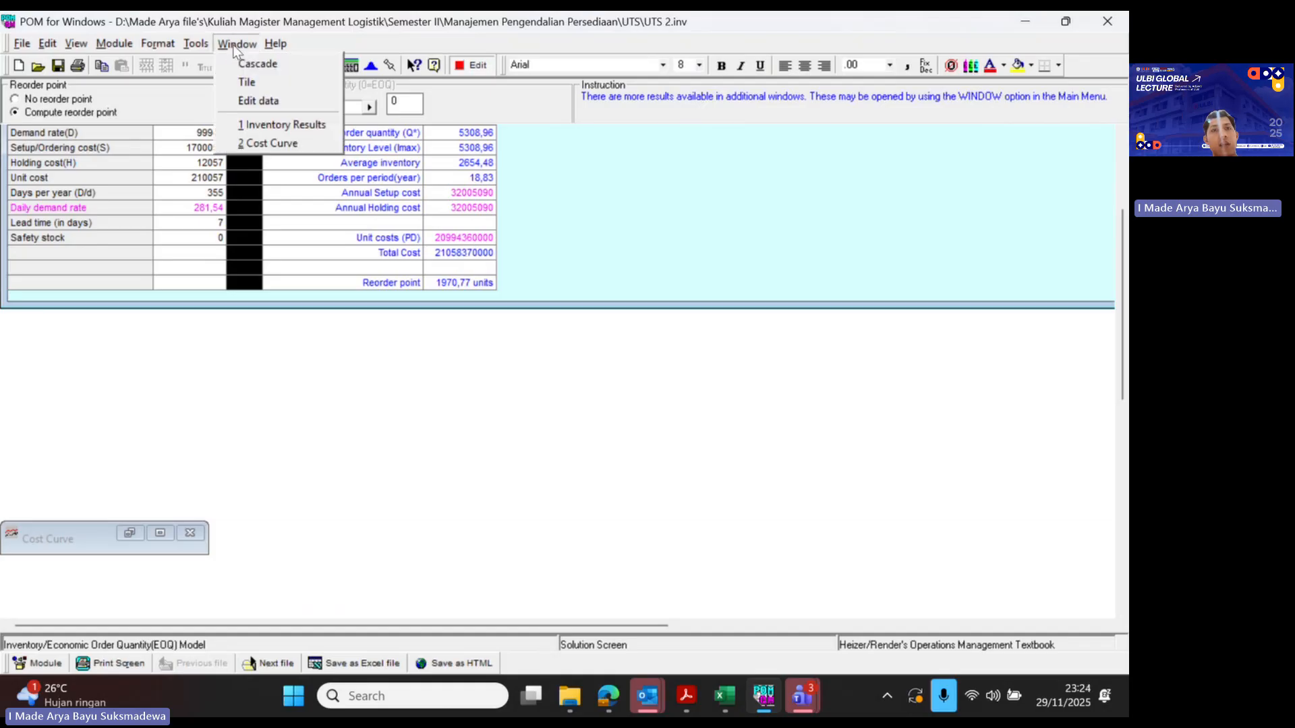
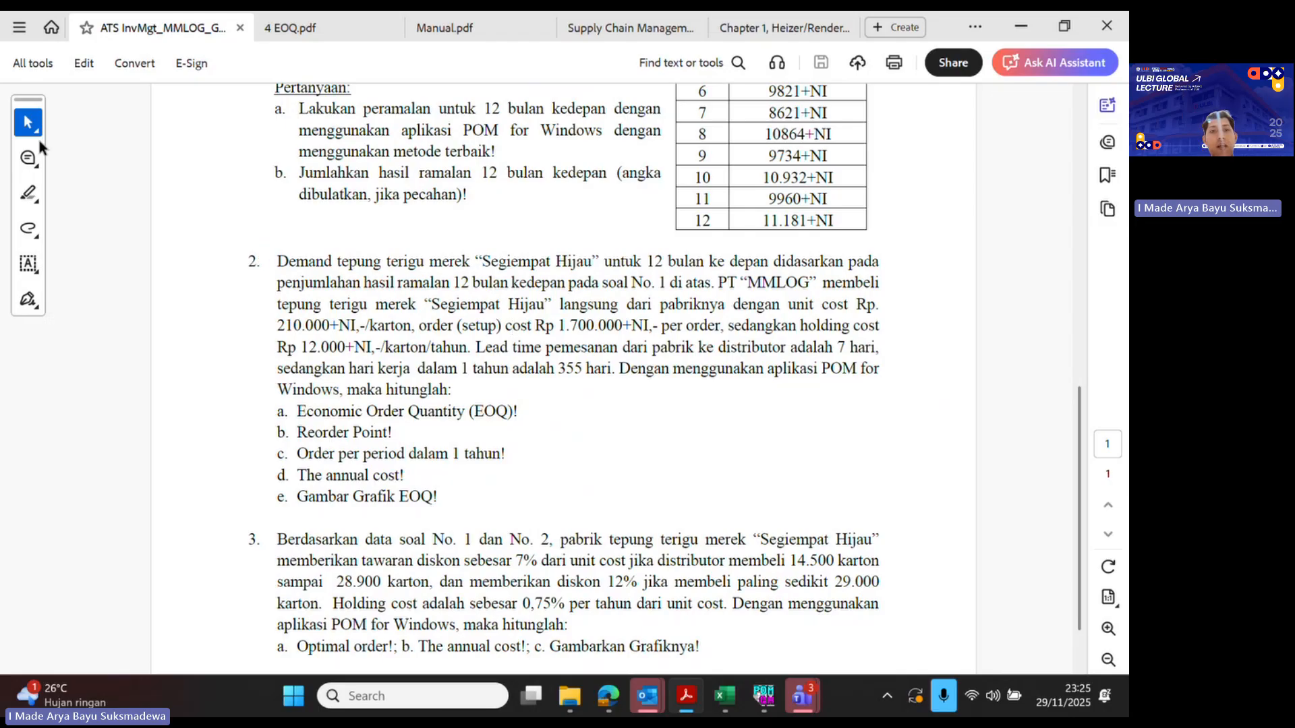
# - Read question 3 of the assignment in Acrobat and open the recent file UTS 3 opsi 1.inv in POM for Windows
pyautogui.scroll(-2, 519, 398)
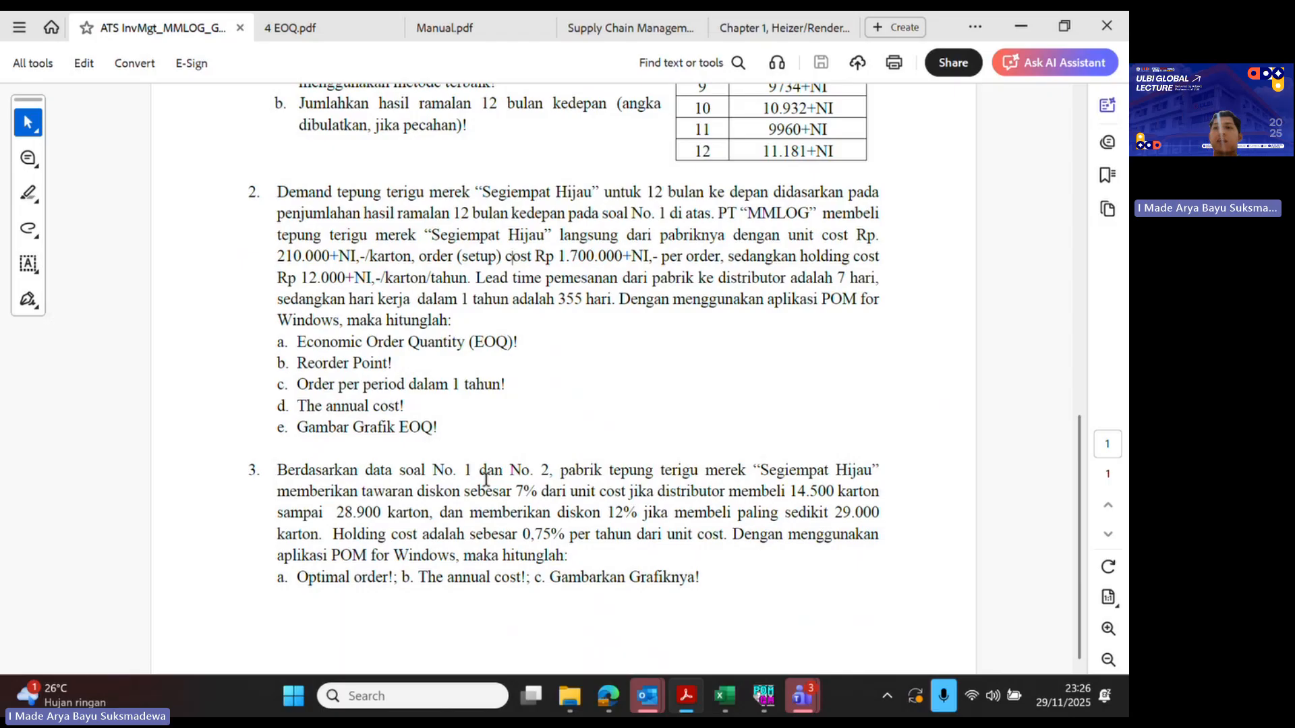
pyautogui.click(765, 700)
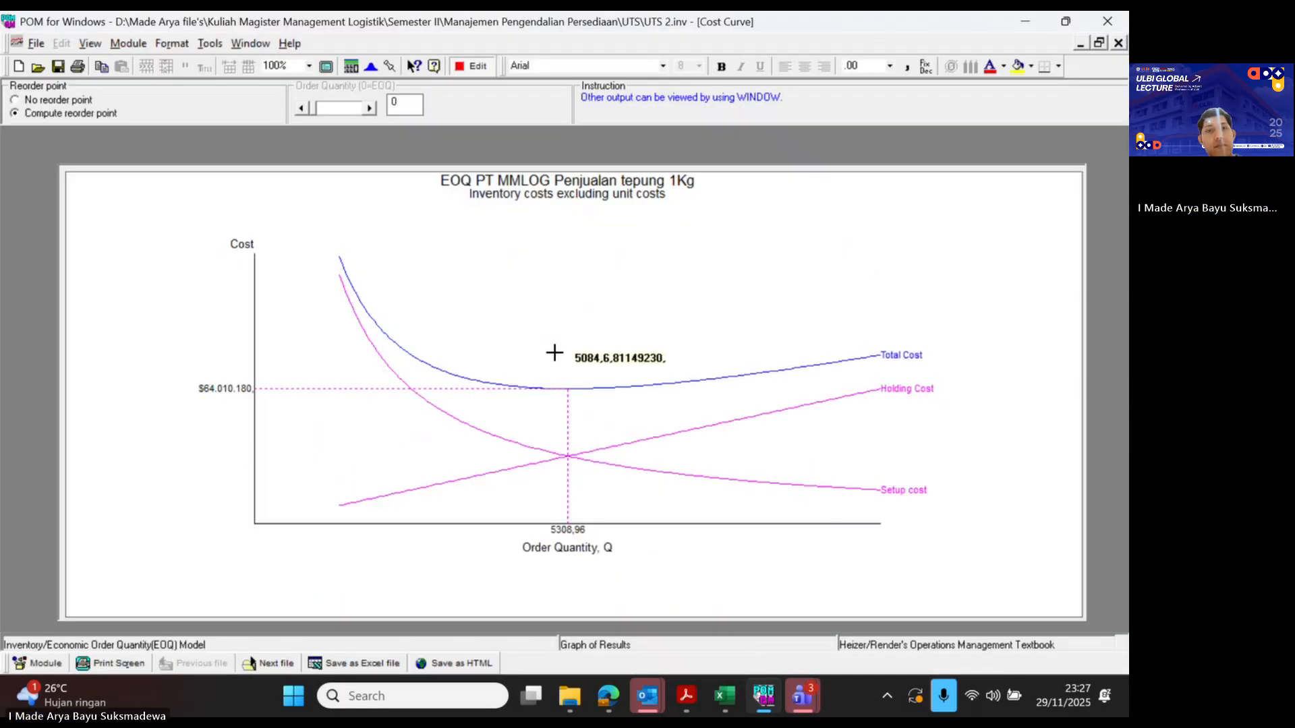
pyautogui.click(37, 43)
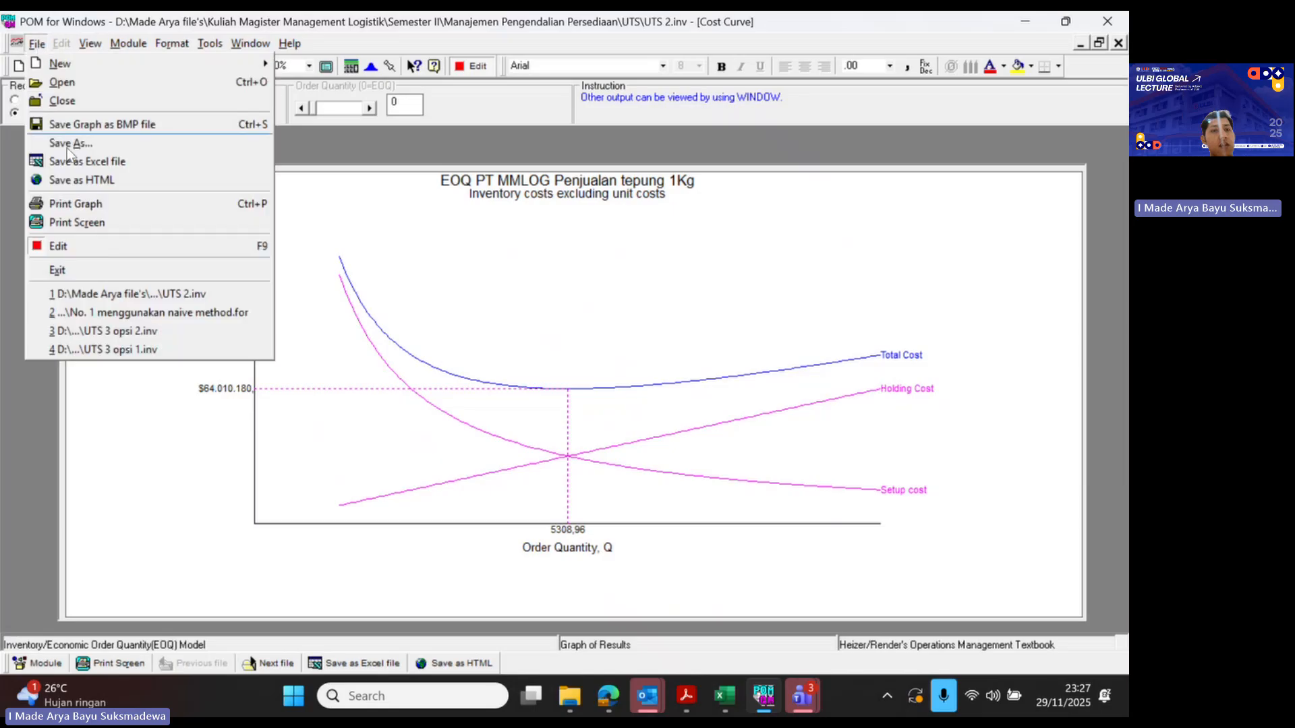
pyautogui.click(146, 350)
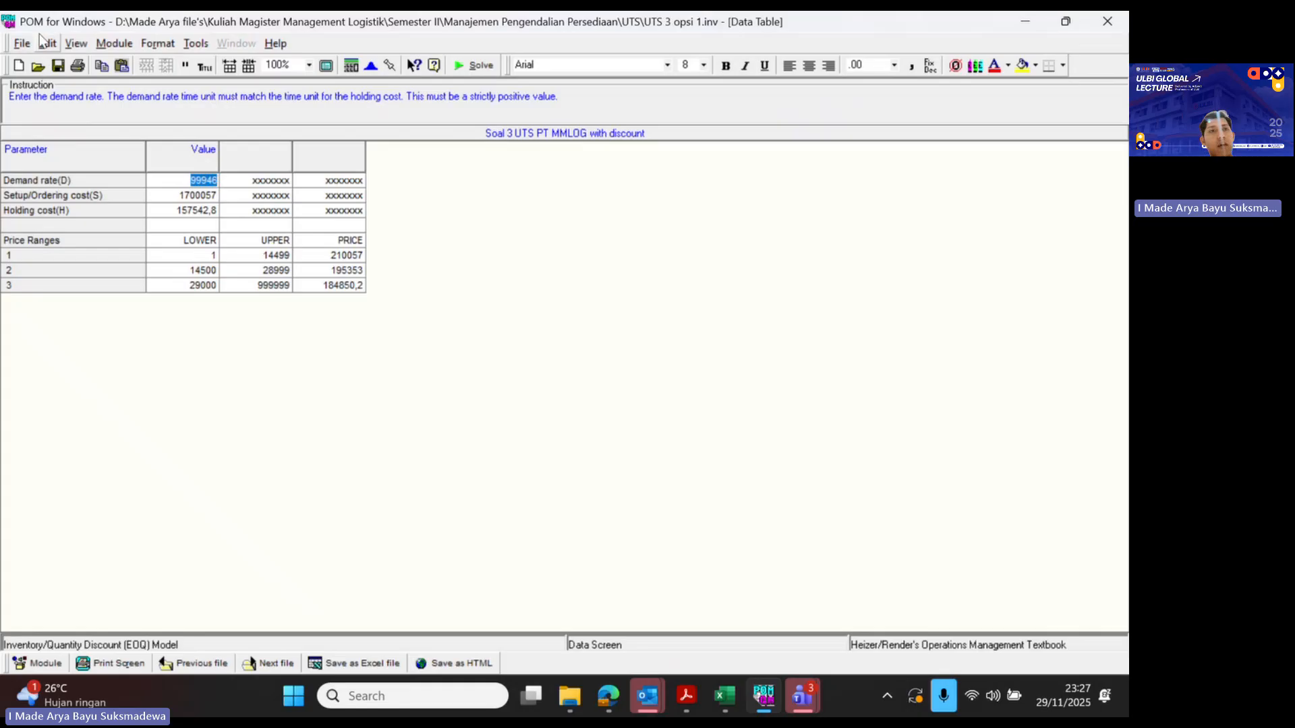
# - Shrink the POM window above question 3 and compare the demand rate and holding cost of the discount data with it
pyautogui.moveTo(1066, 25)
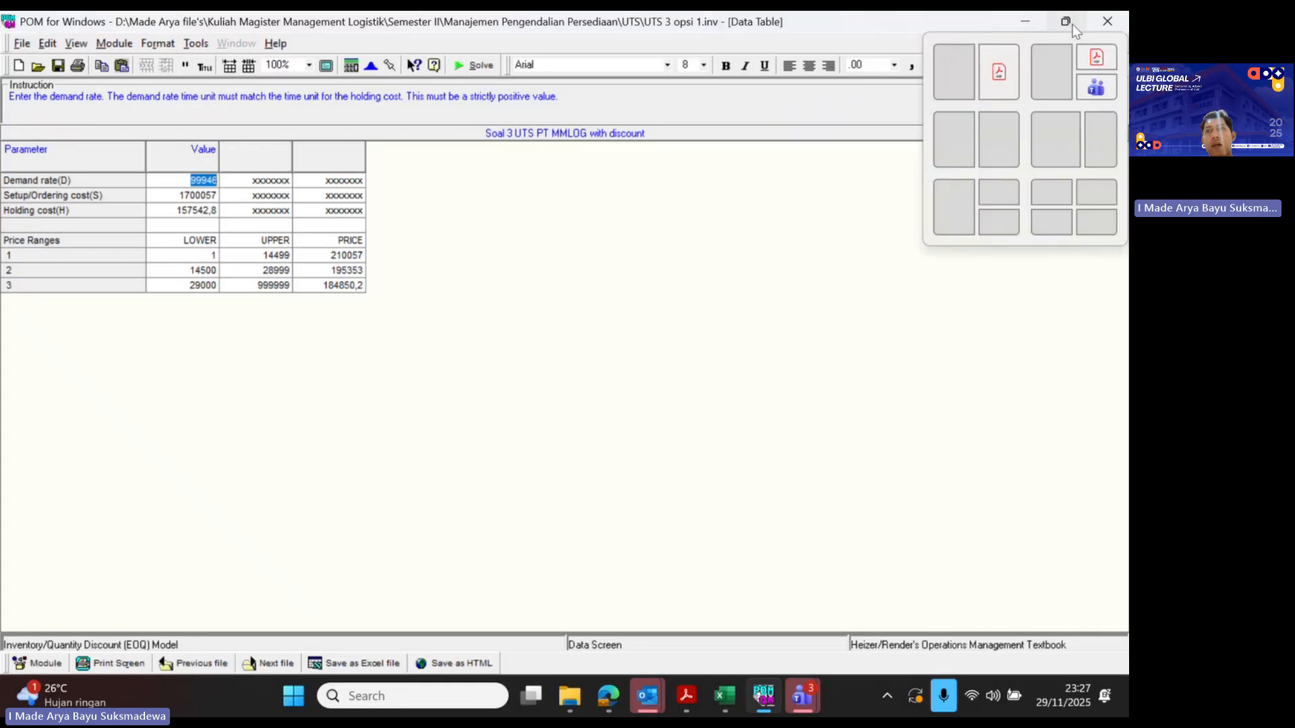
pyautogui.click(1065, 24)
pyautogui.moveTo(625, 104); pyautogui.dragTo(500, 80)
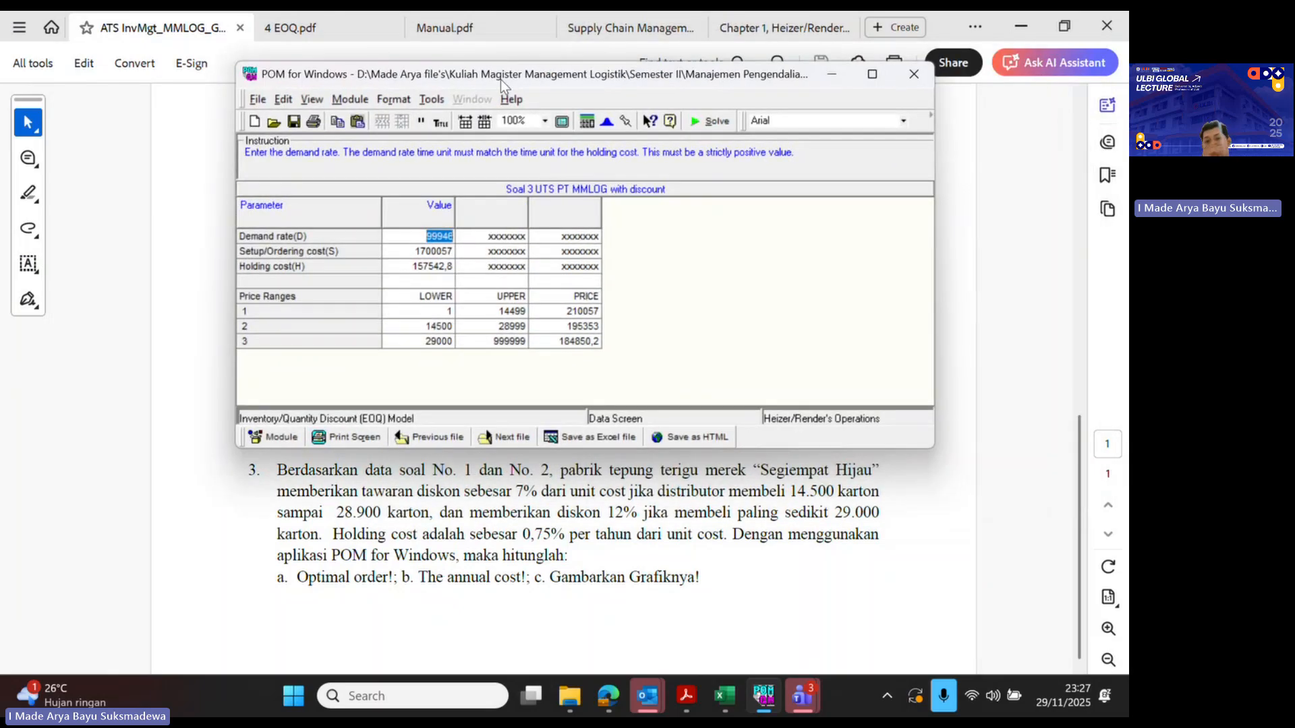
pyautogui.click(466, 236)
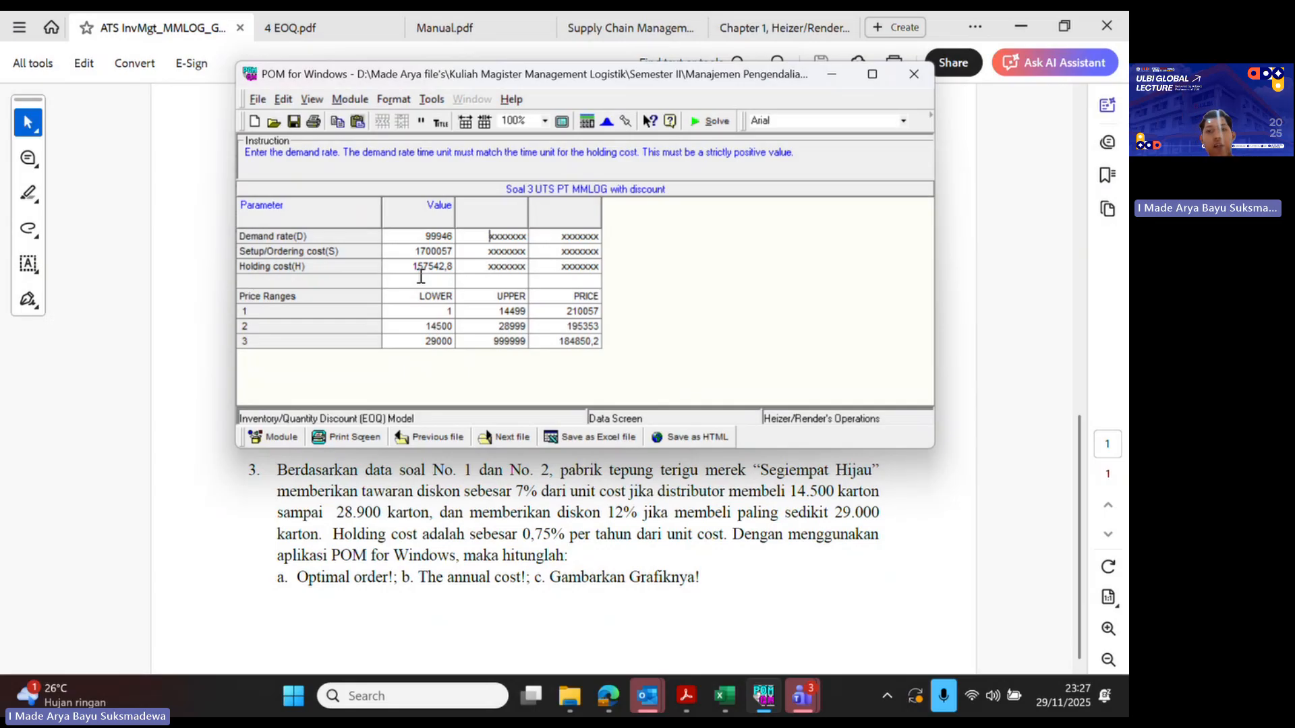
pyautogui.moveTo(405, 267); pyautogui.dragTo(453, 268)
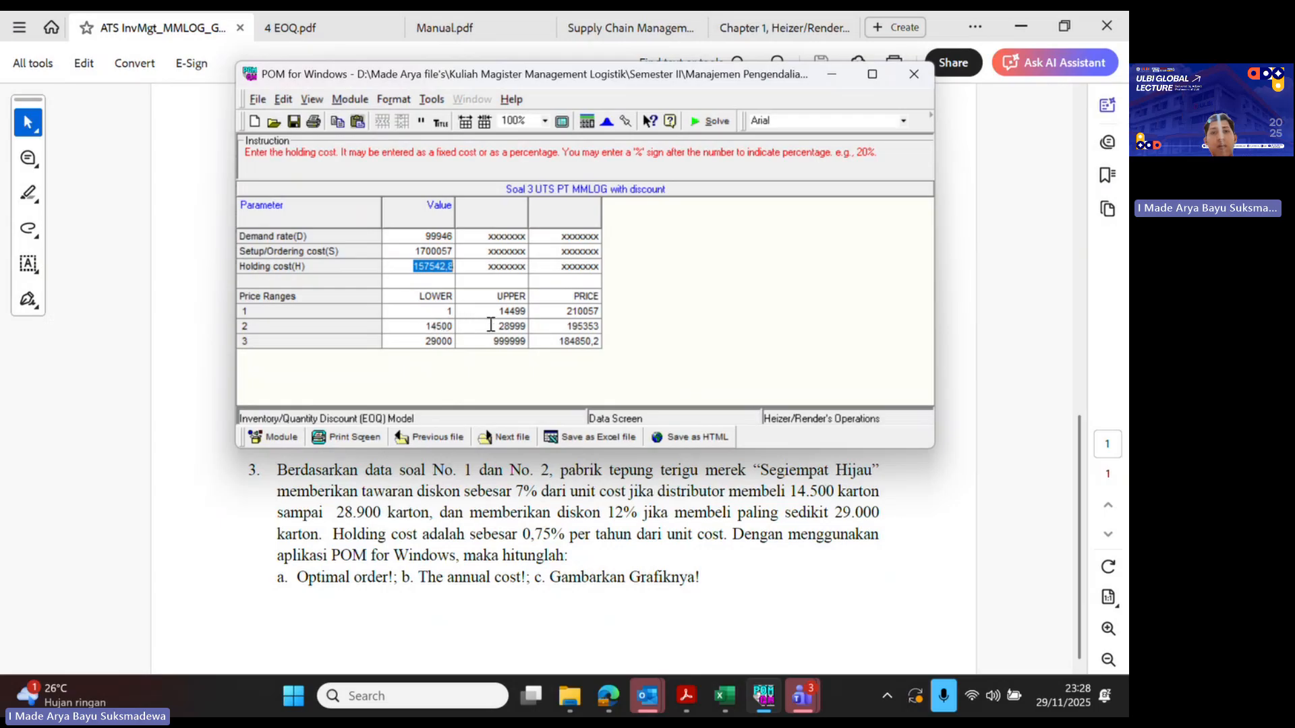
# - Open the recent file UTS 3 opsi 2.inv and examine the bounds and prices of its third and fourth price ranges
pyautogui.click(258, 100)
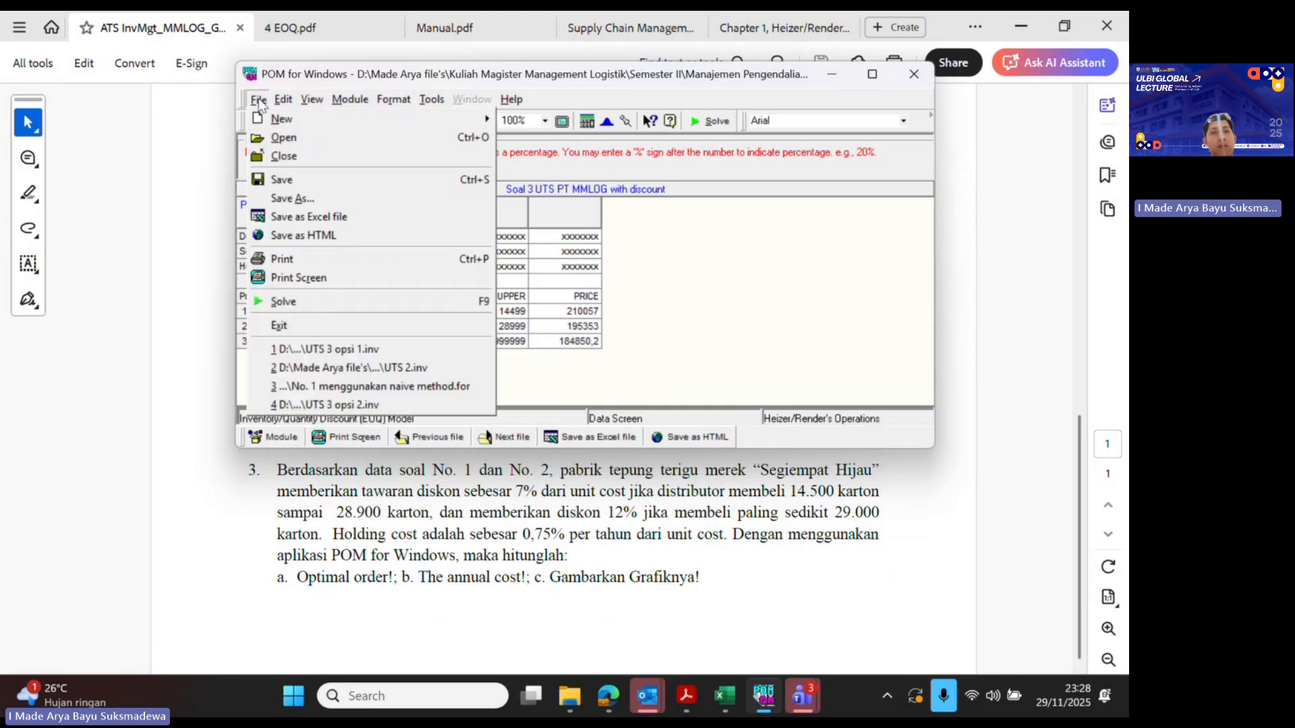
pyautogui.click(354, 405)
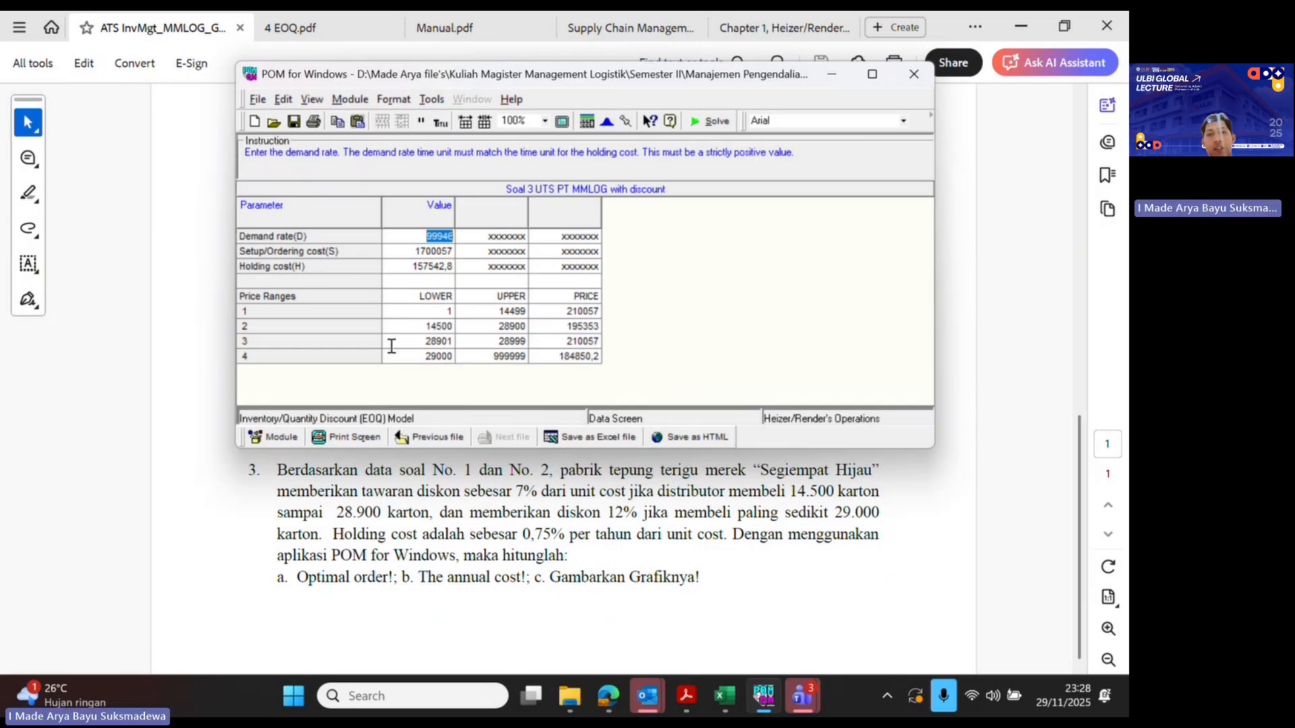
pyautogui.click(428, 342)
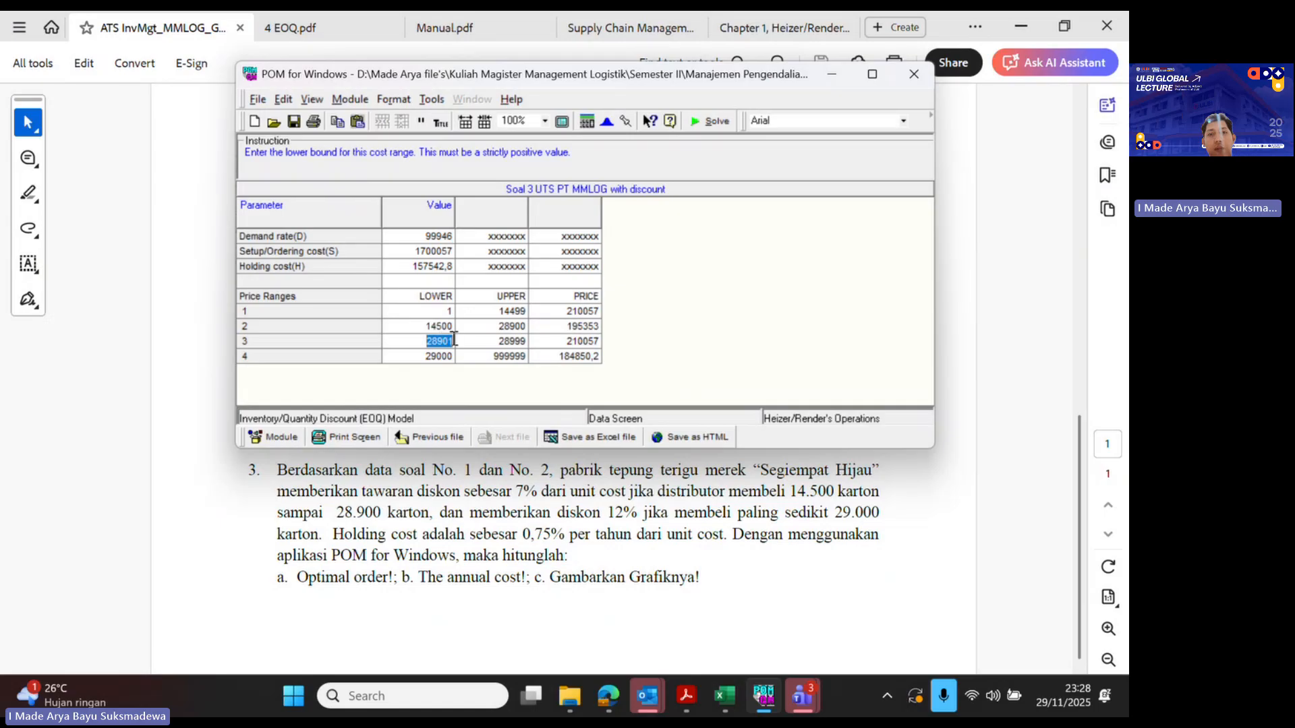
pyautogui.click(497, 341)
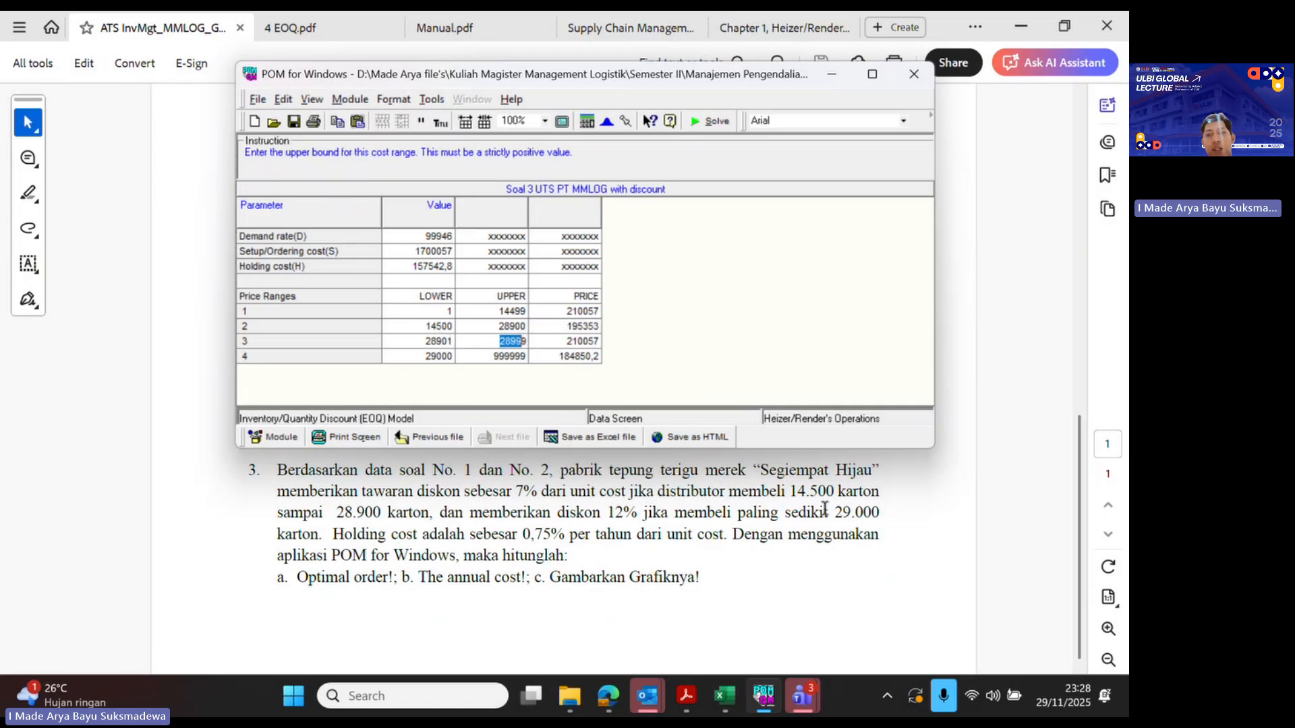
pyautogui.click(568, 342)
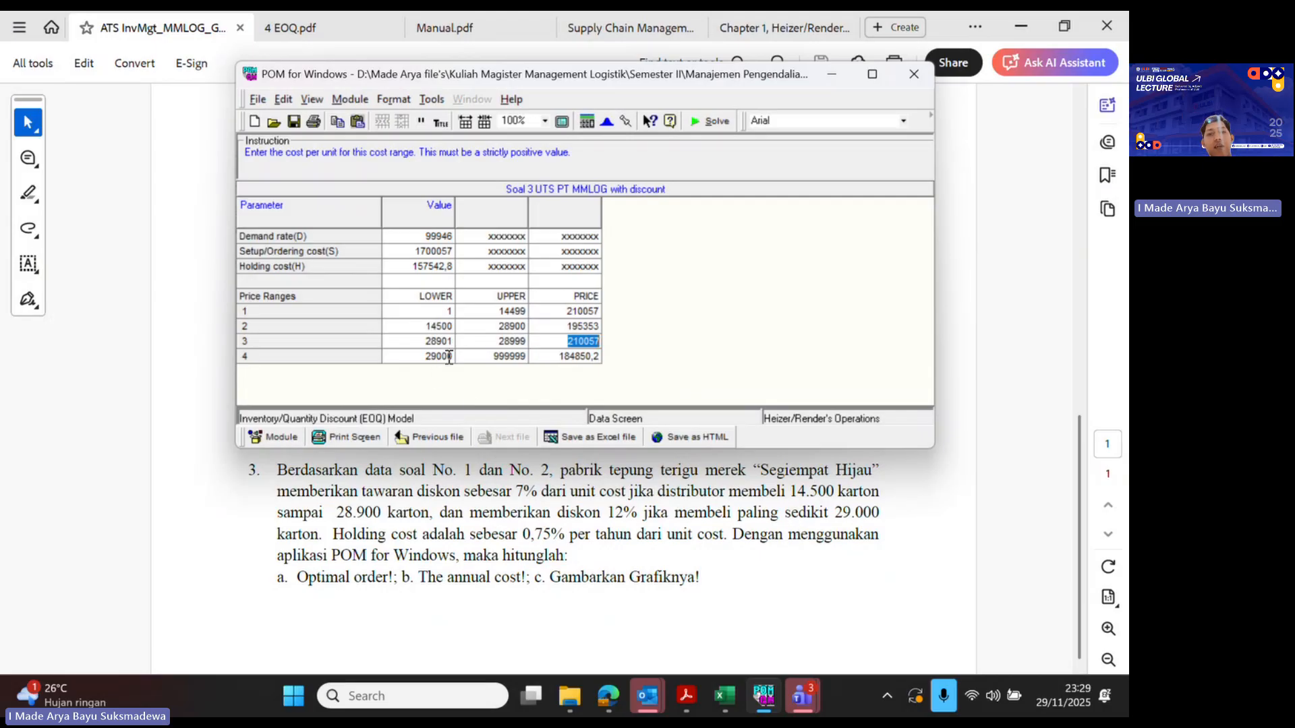
pyautogui.click(566, 356)
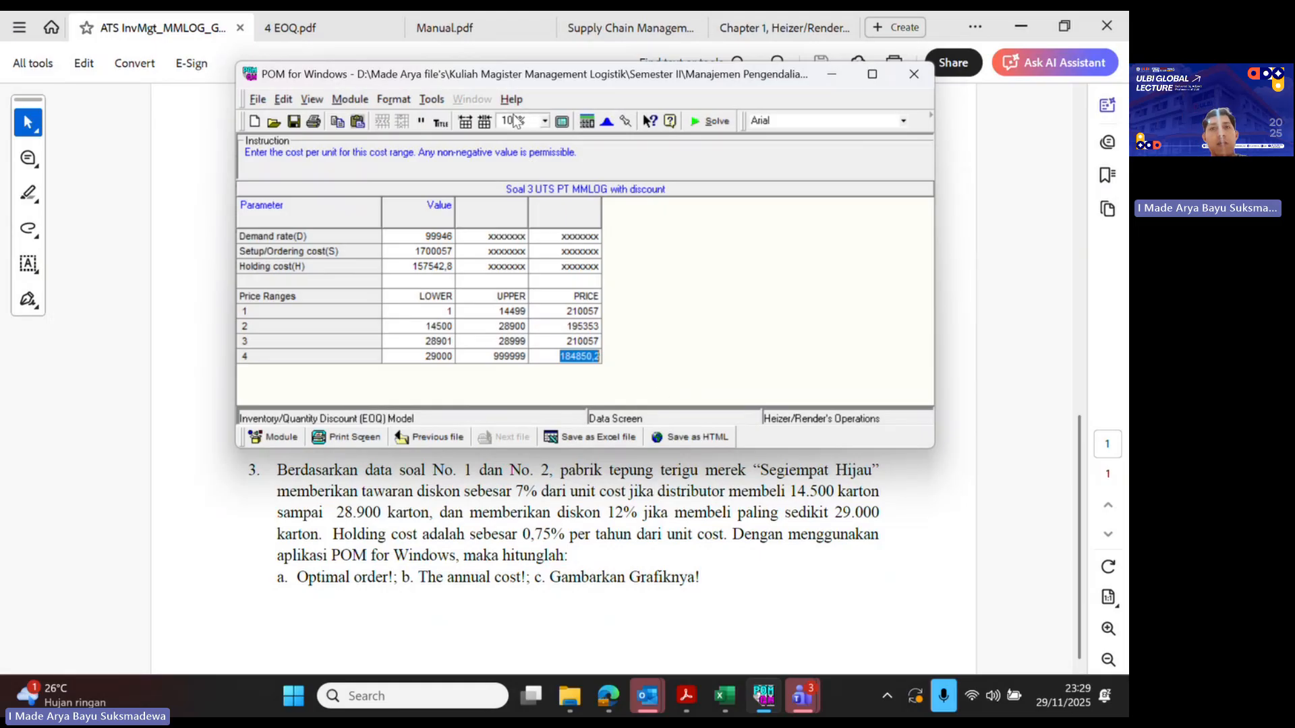
# - Try to solve the quantity discount model of UTS 3 opsi 2.inv with its four price ranges
pyautogui.click(713, 125)
pyautogui.moveTo(601, 314); pyautogui.dragTo(799, 229)
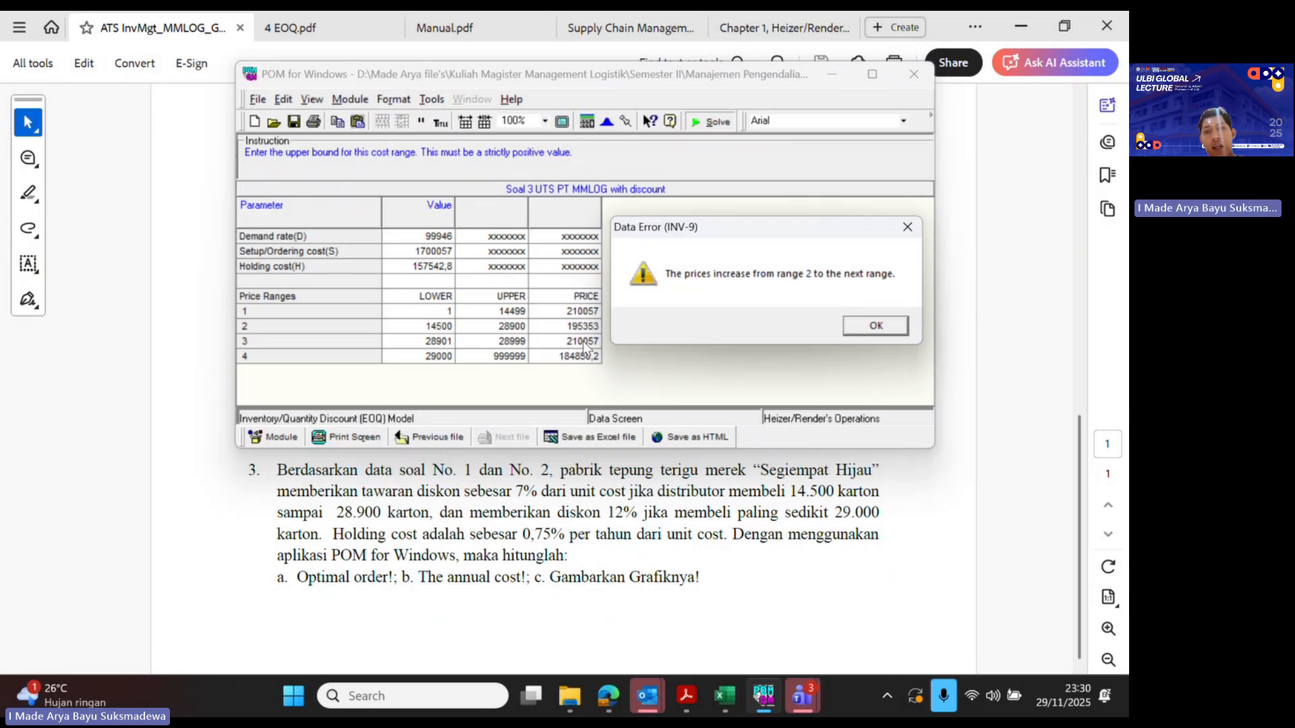
pyautogui.click(877, 329)
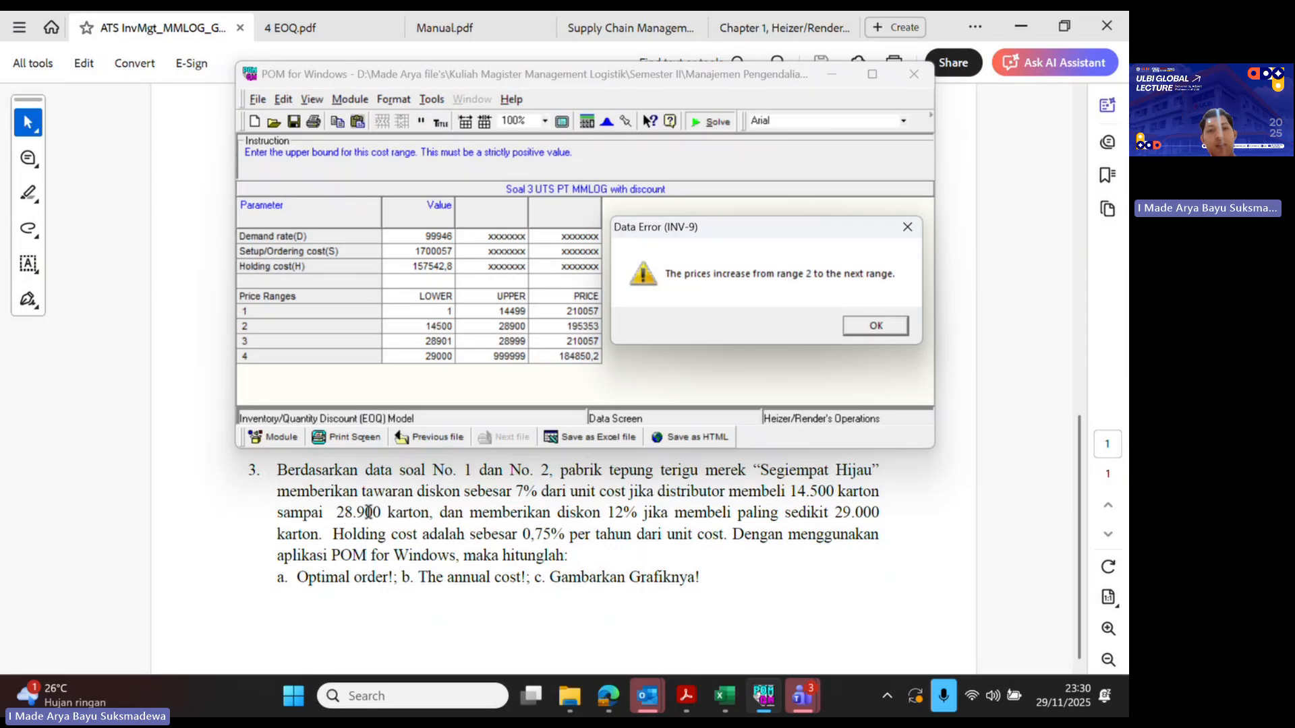
pyautogui.click(257, 121)
pyautogui.click(870, 326)
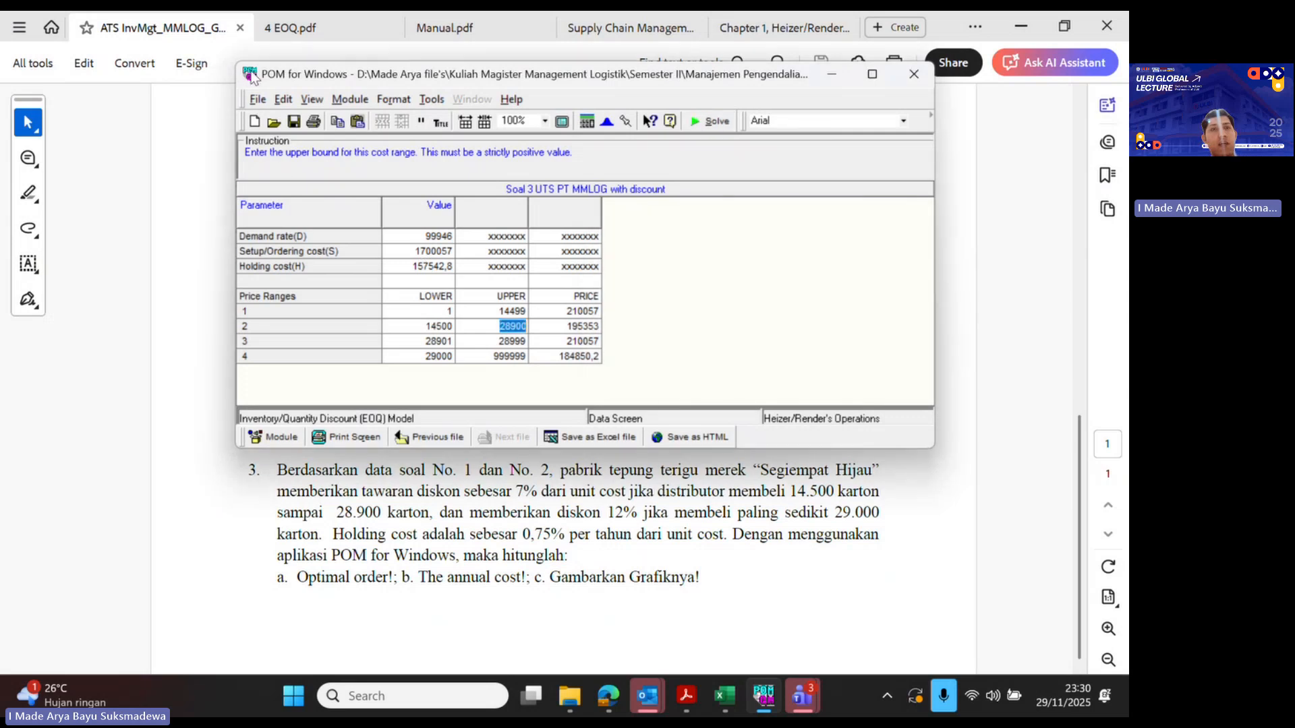
# - Reopen UTS 3 opsi 1.inv and solve its quantity discount model with three price ranges
pyautogui.click(257, 99)
pyautogui.click(310, 375)
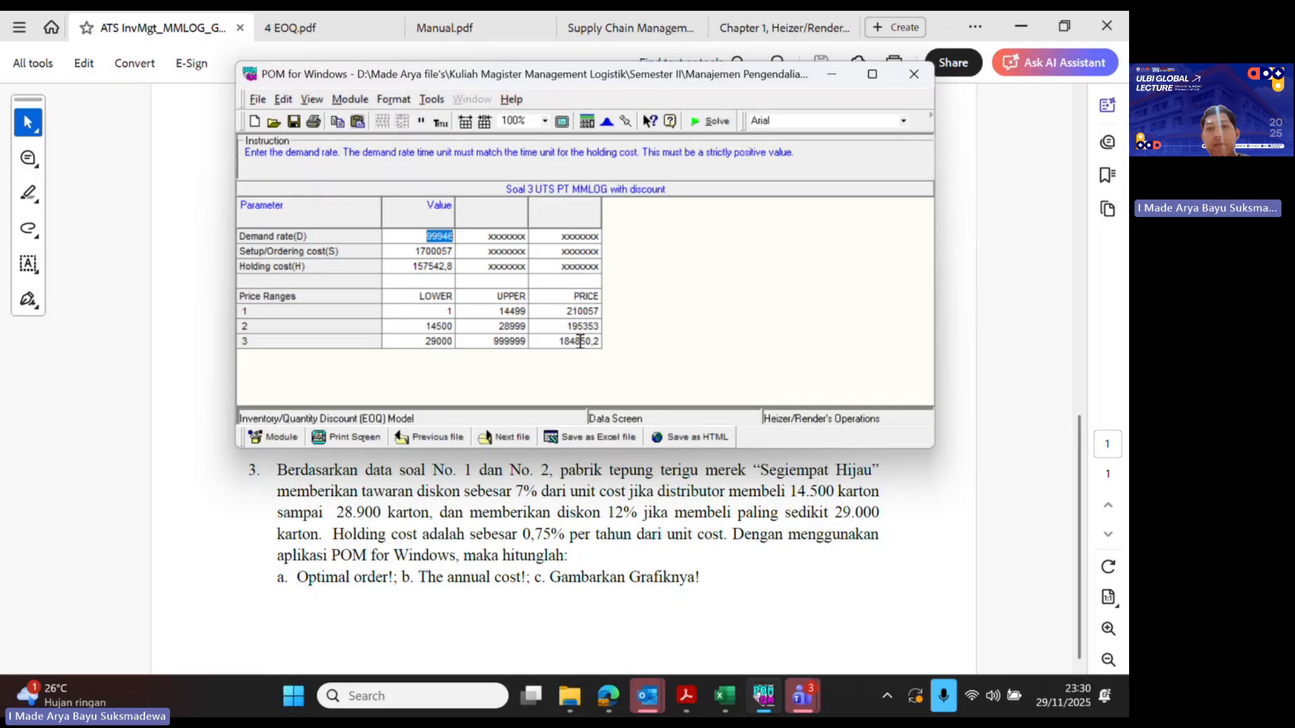
pyautogui.click(716, 124)
pyautogui.click(833, 286)
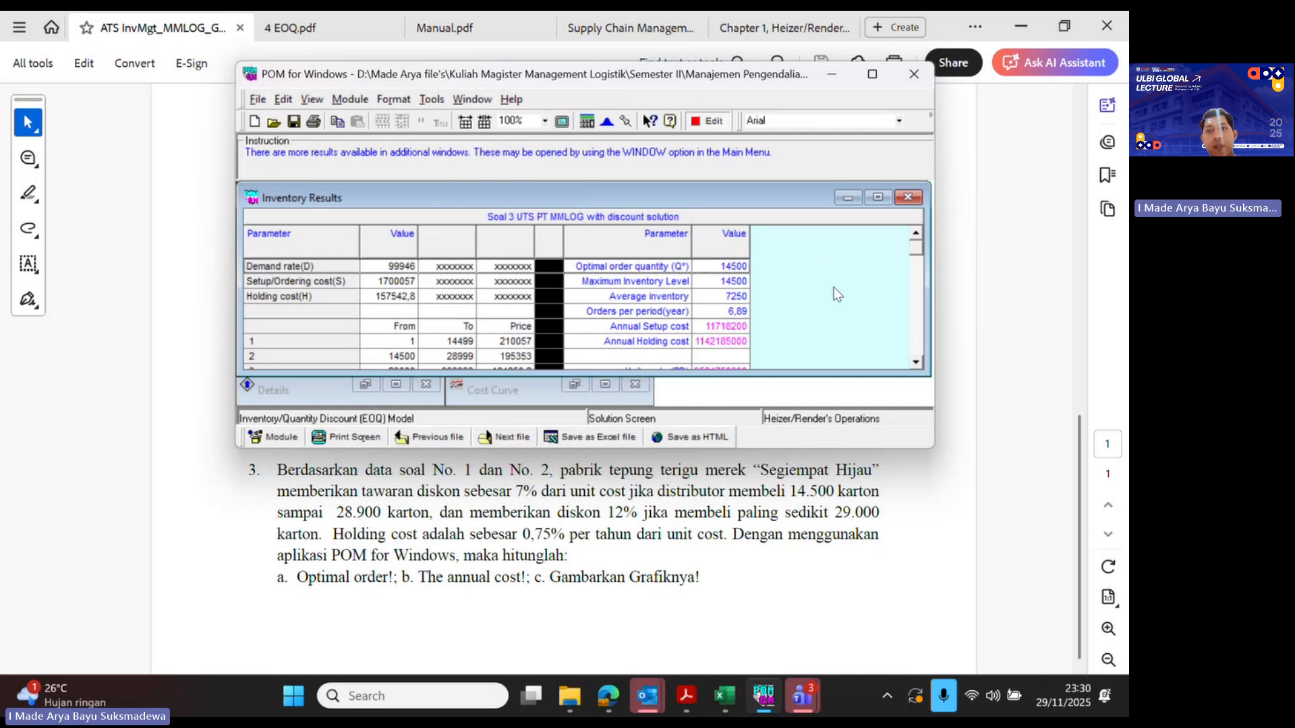
# - Maximize the POM window, enlarge the Inventory Results window and widen its solution value column to fit the full costs
pyautogui.scroll(-1, 831, 285)
pyautogui.scroll(1, 831, 285)
pyautogui.click(872, 74)
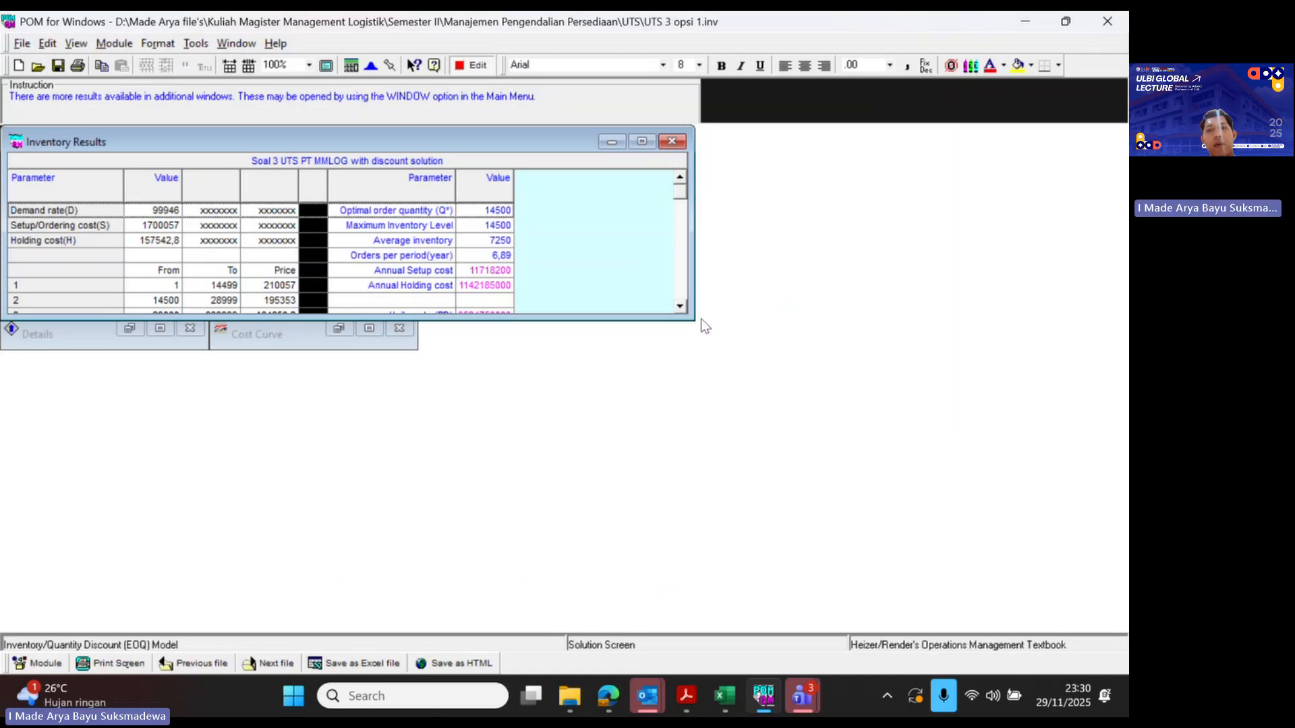
pyautogui.moveTo(694, 319); pyautogui.dragTo(794, 581)
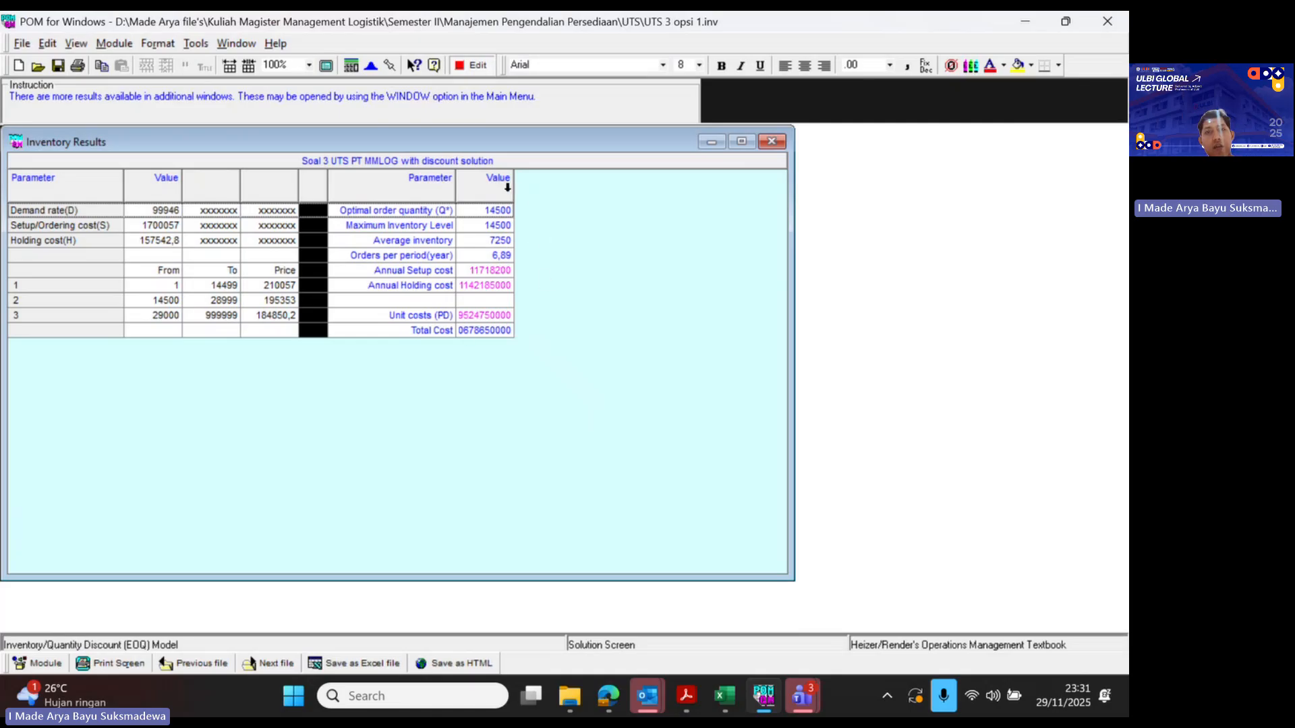
pyautogui.moveTo(510, 192); pyautogui.dragTo(568, 192)
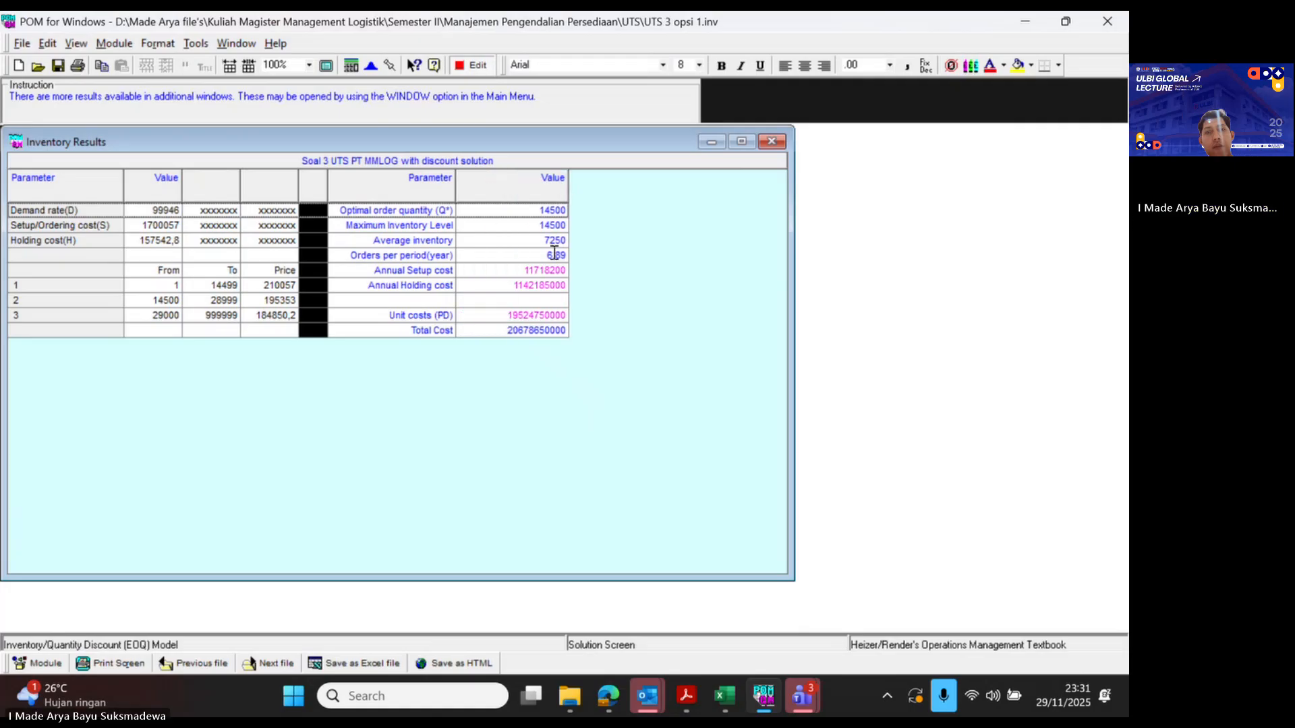
# - Check the total cost in the inventory results and try to display the cost curve for the quantity discount model
pyautogui.doubleClick(551, 331)
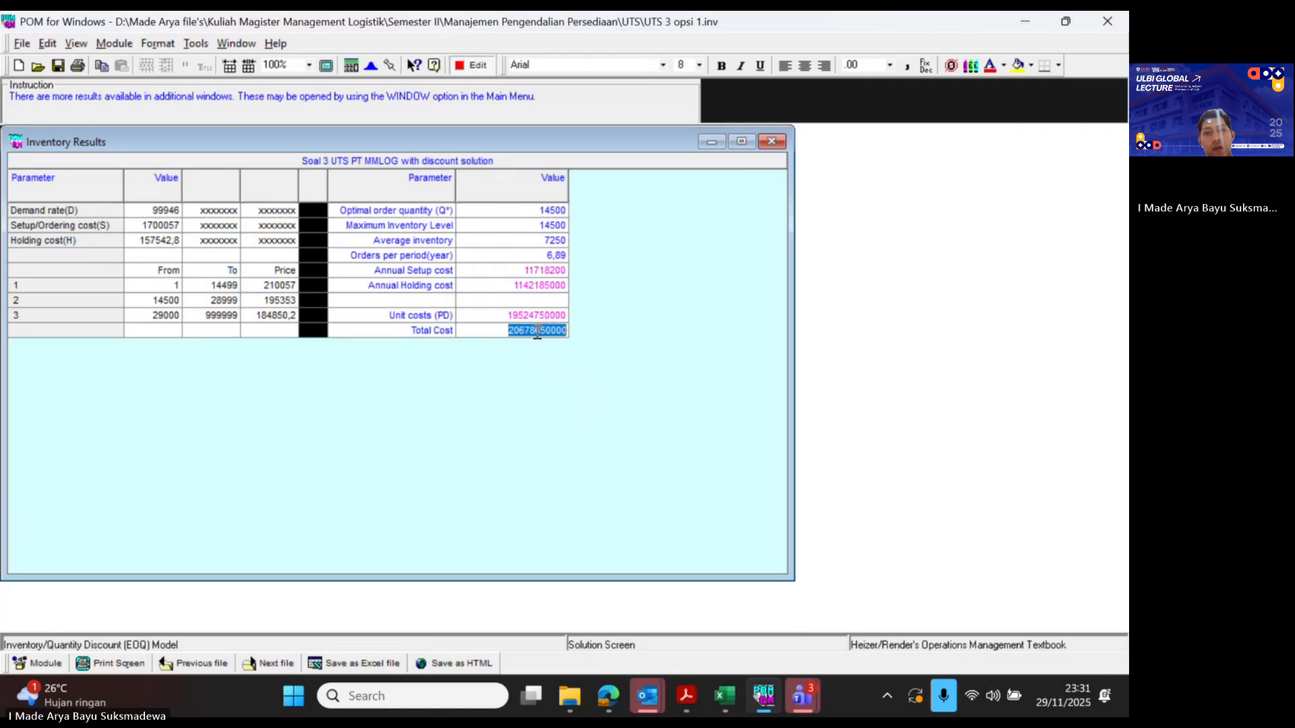
pyautogui.click(537, 332)
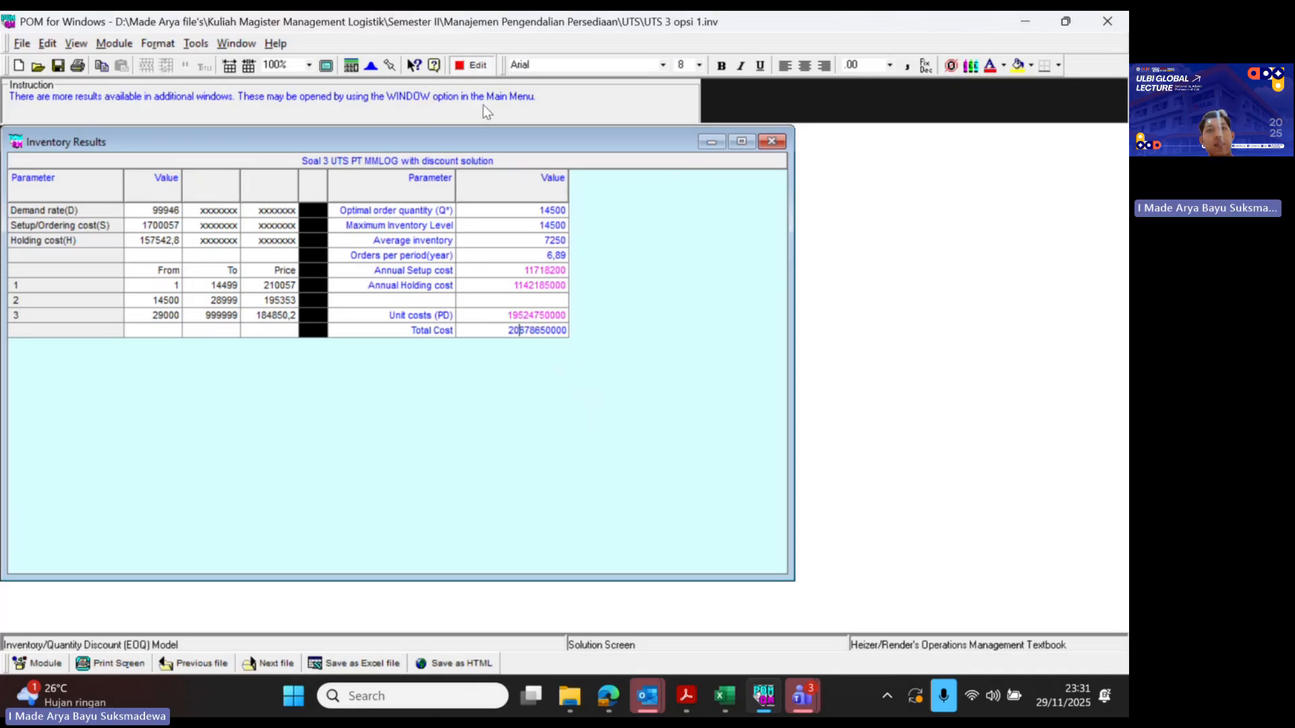
pyautogui.click(237, 44)
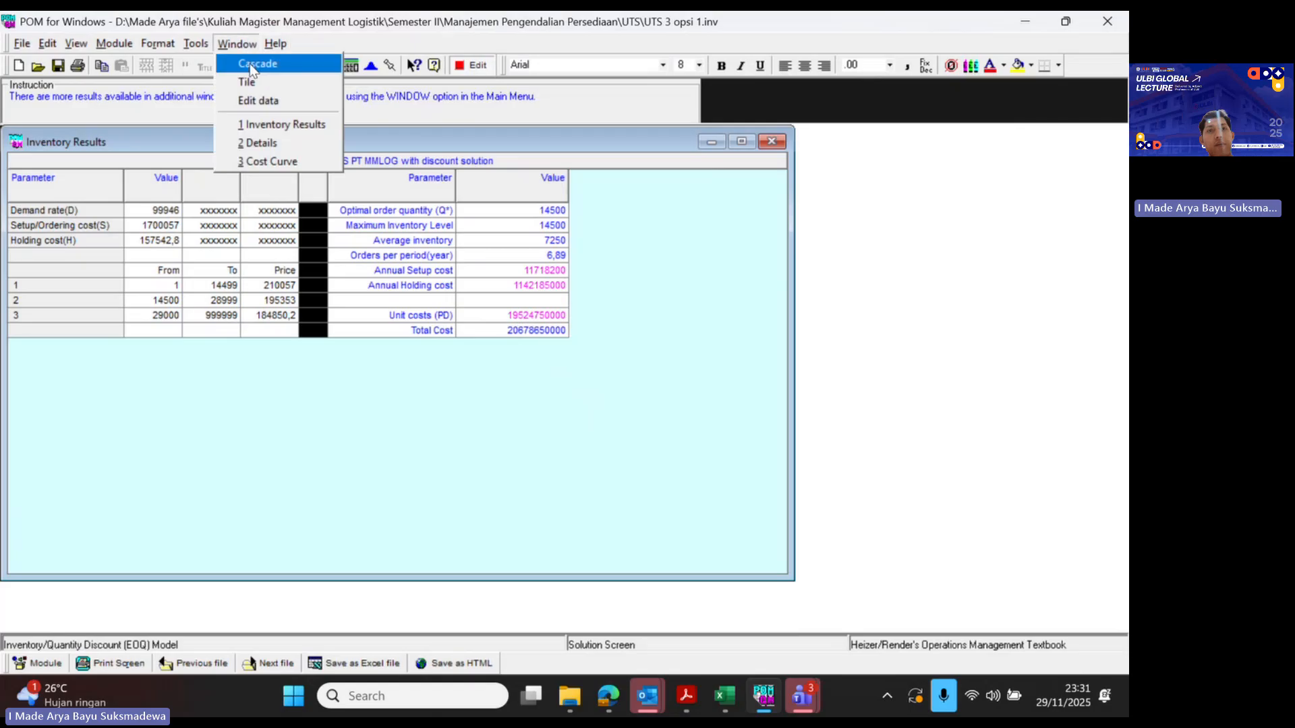
pyautogui.click(286, 160)
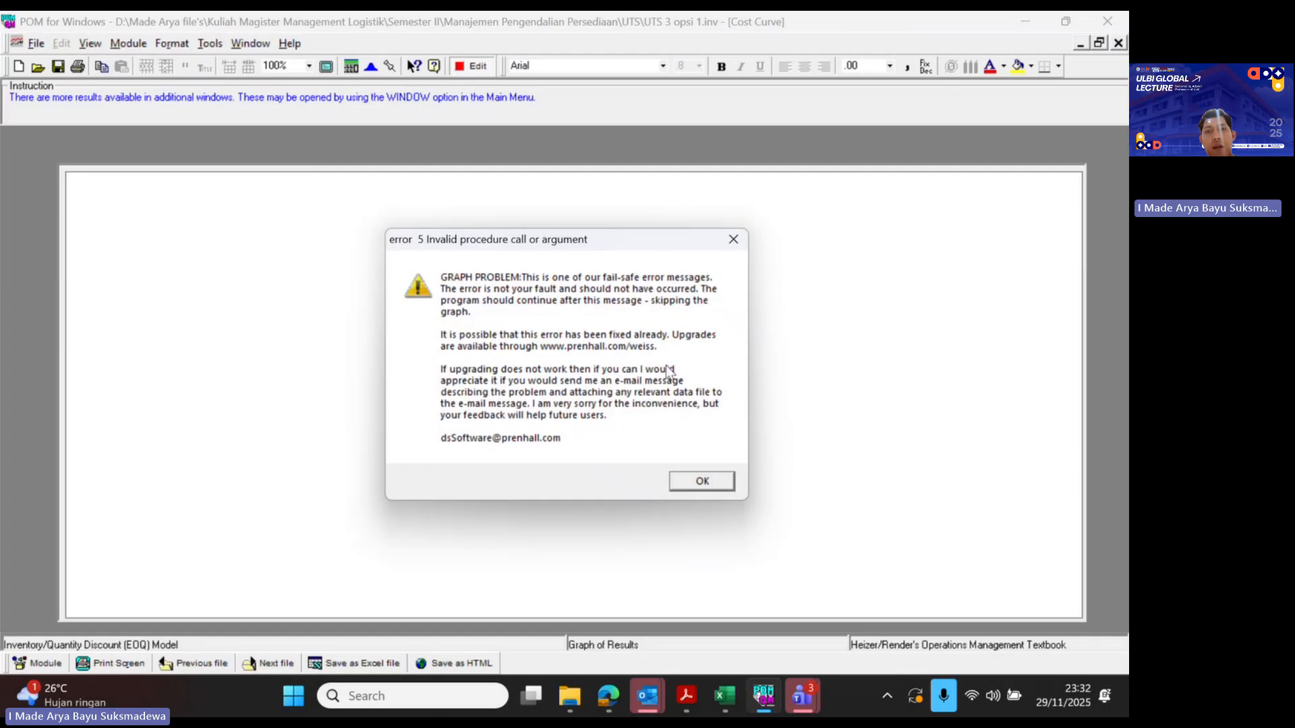
pyautogui.click(706, 486)
# - Open the Details results and compare the total costs of the three order quantity ranges
pyautogui.click(250, 43)
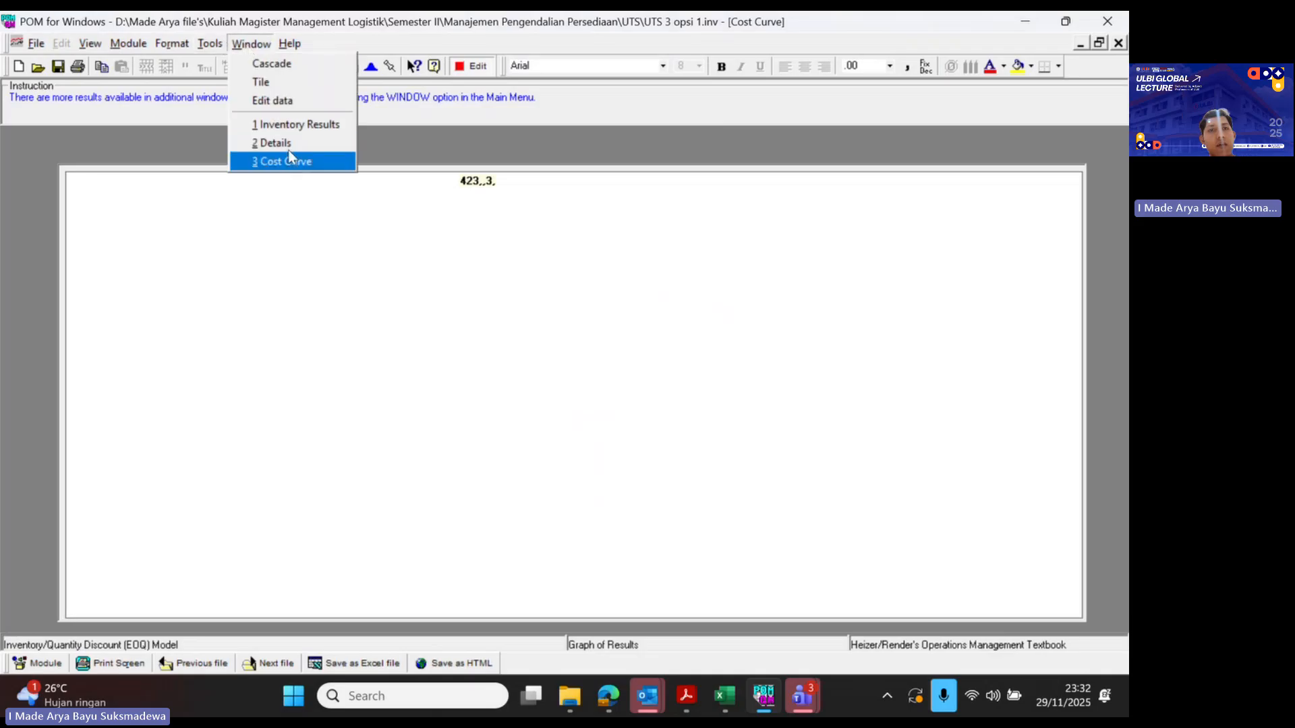
pyautogui.click(277, 143)
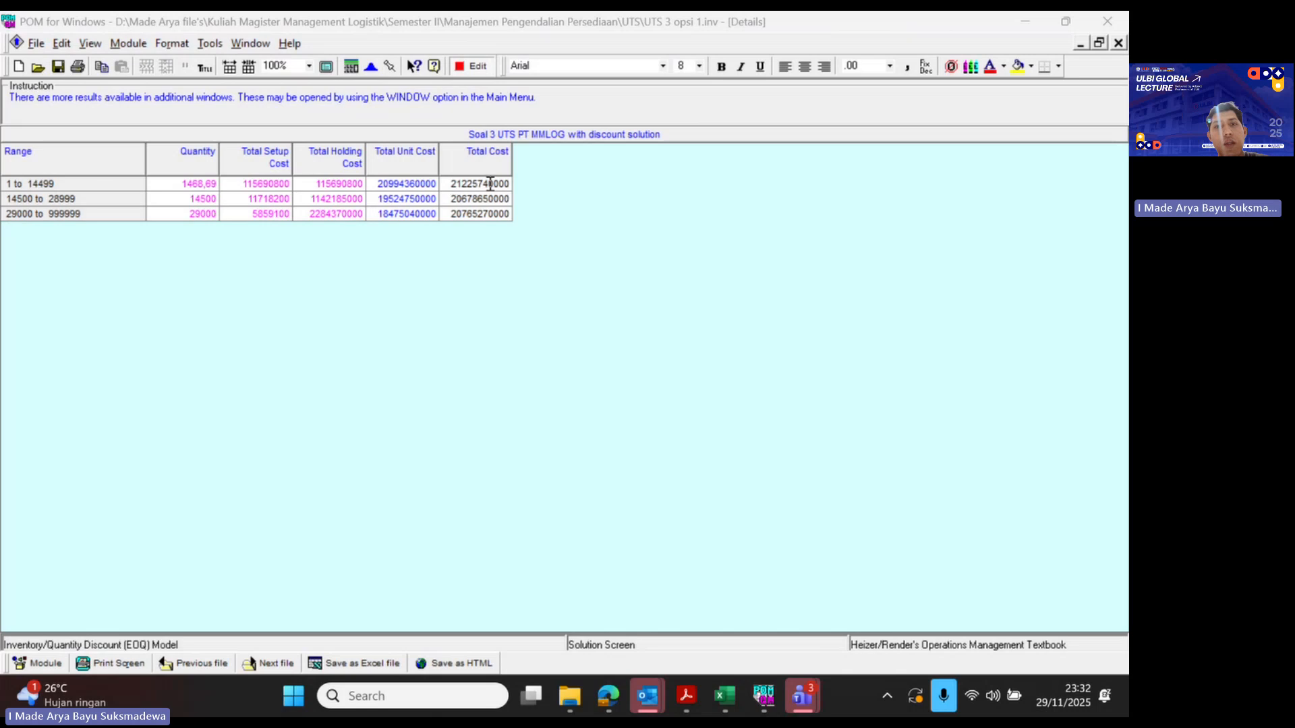
pyautogui.moveTo(489, 184); pyautogui.dragTo(462, 186)
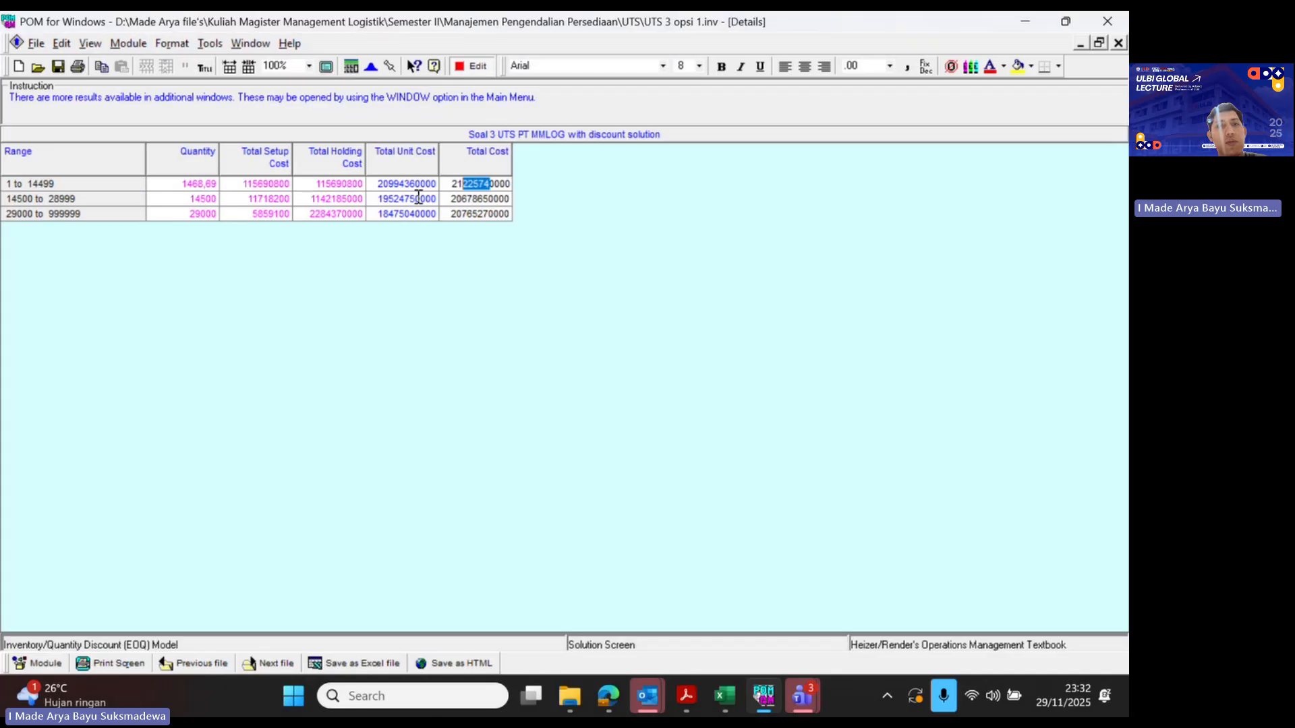
pyautogui.click(488, 197)
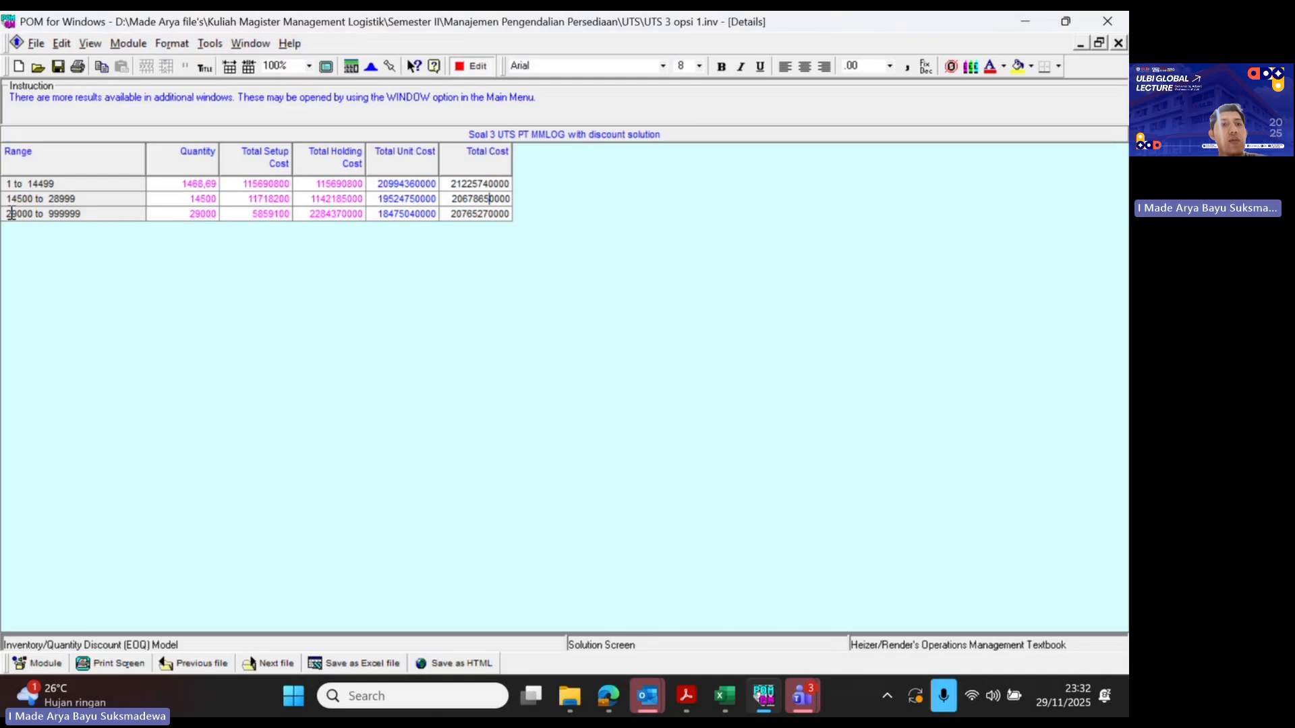
pyautogui.moveTo(11, 214); pyautogui.dragTo(305, 231)
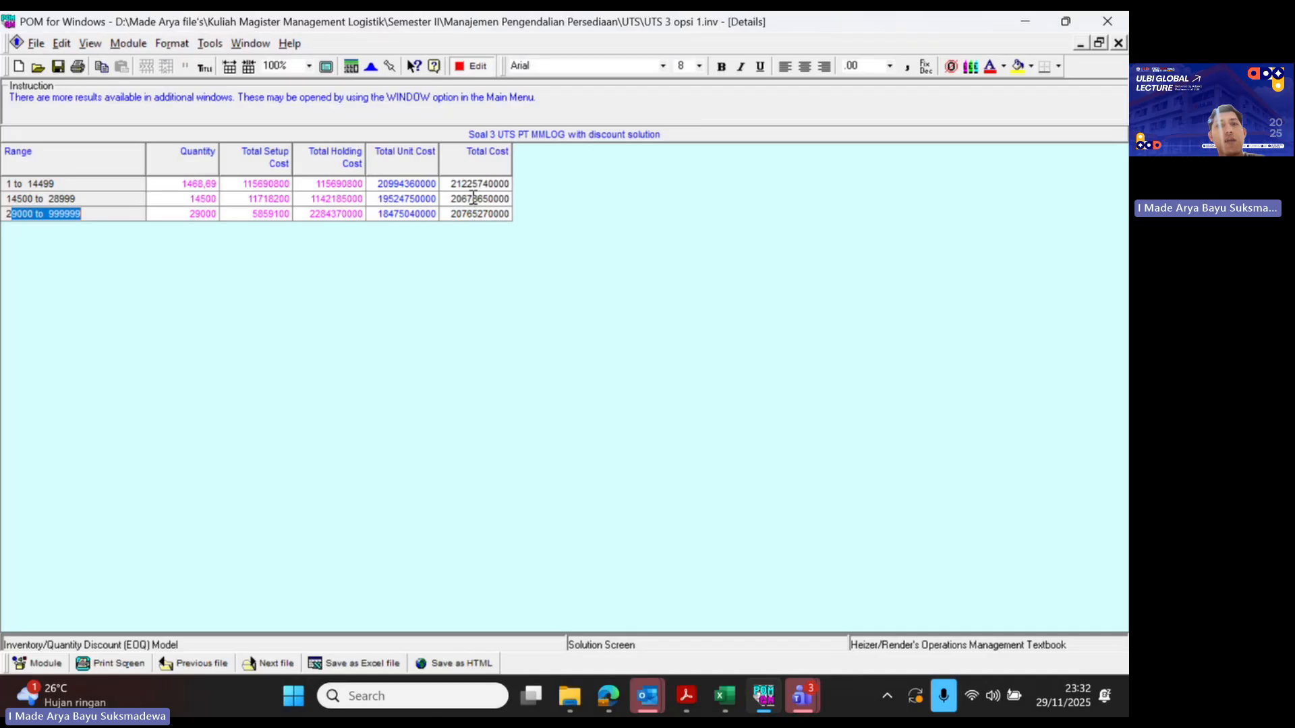
pyautogui.moveTo(450, 199); pyautogui.dragTo(486, 199)
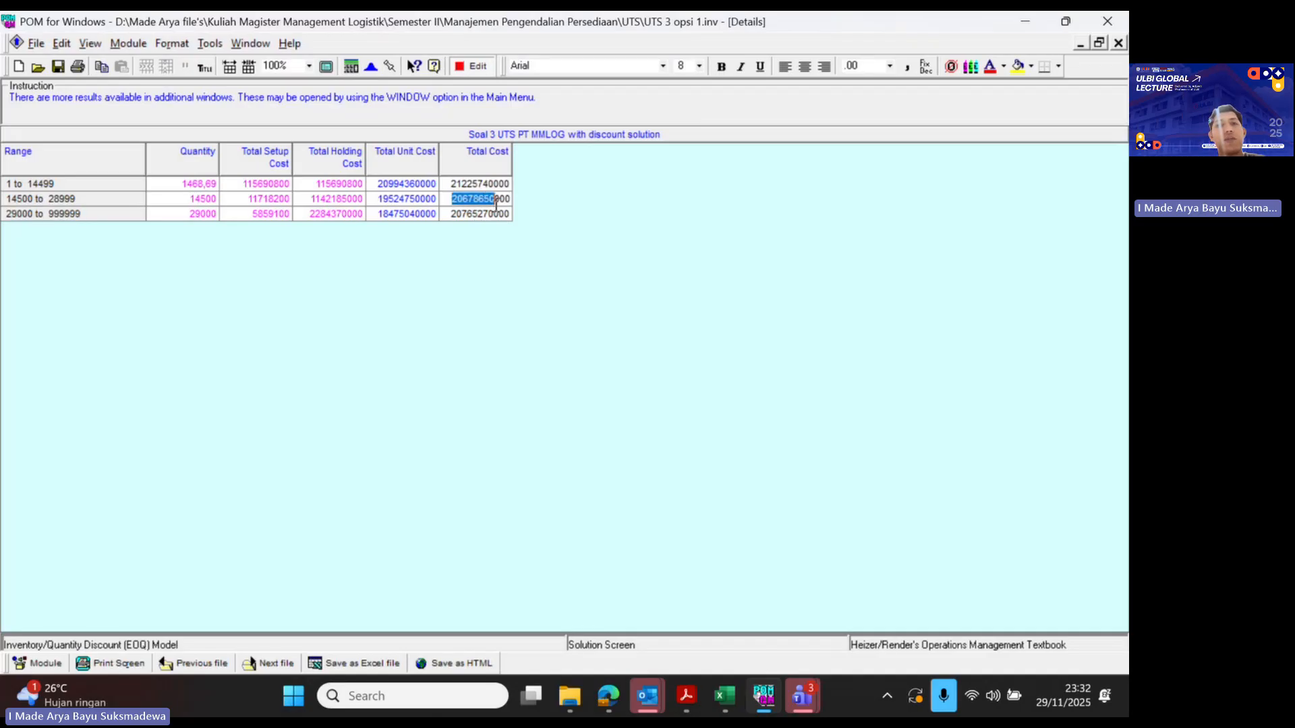
# - Try again to display the cost curve, starting from the Details results
pyautogui.click(251, 43)
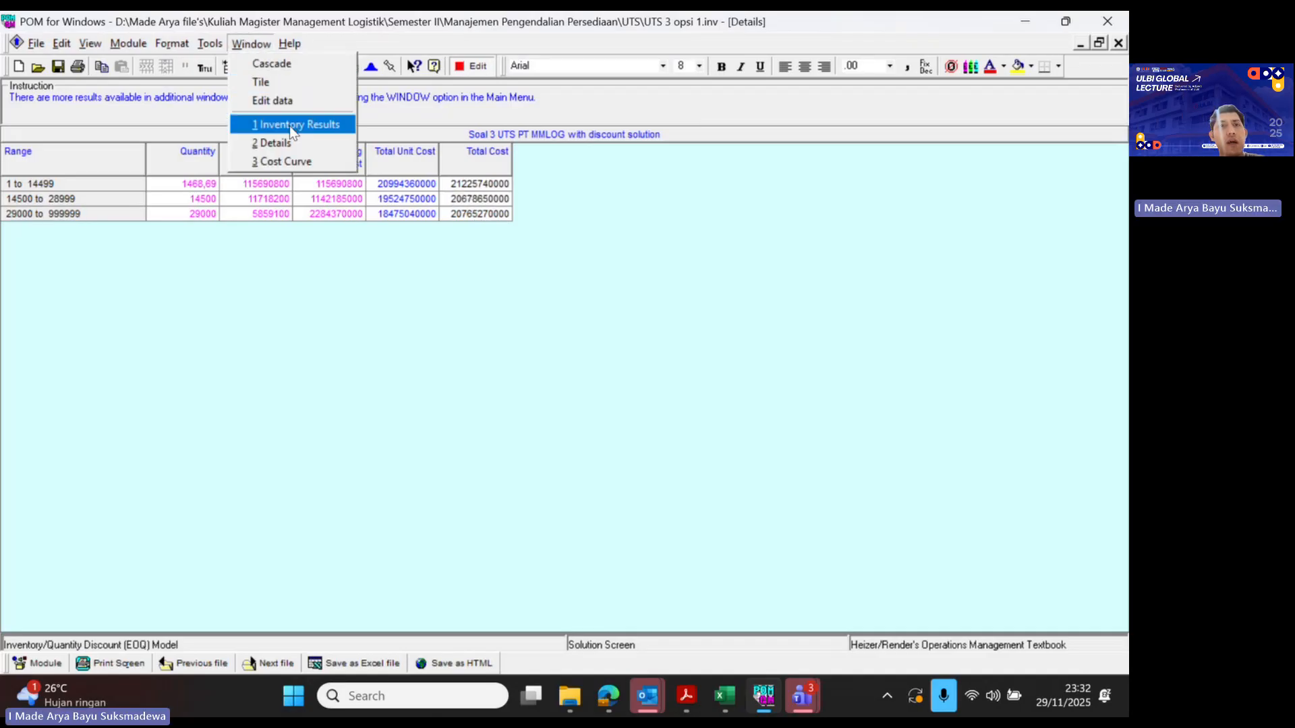
pyautogui.click(288, 161)
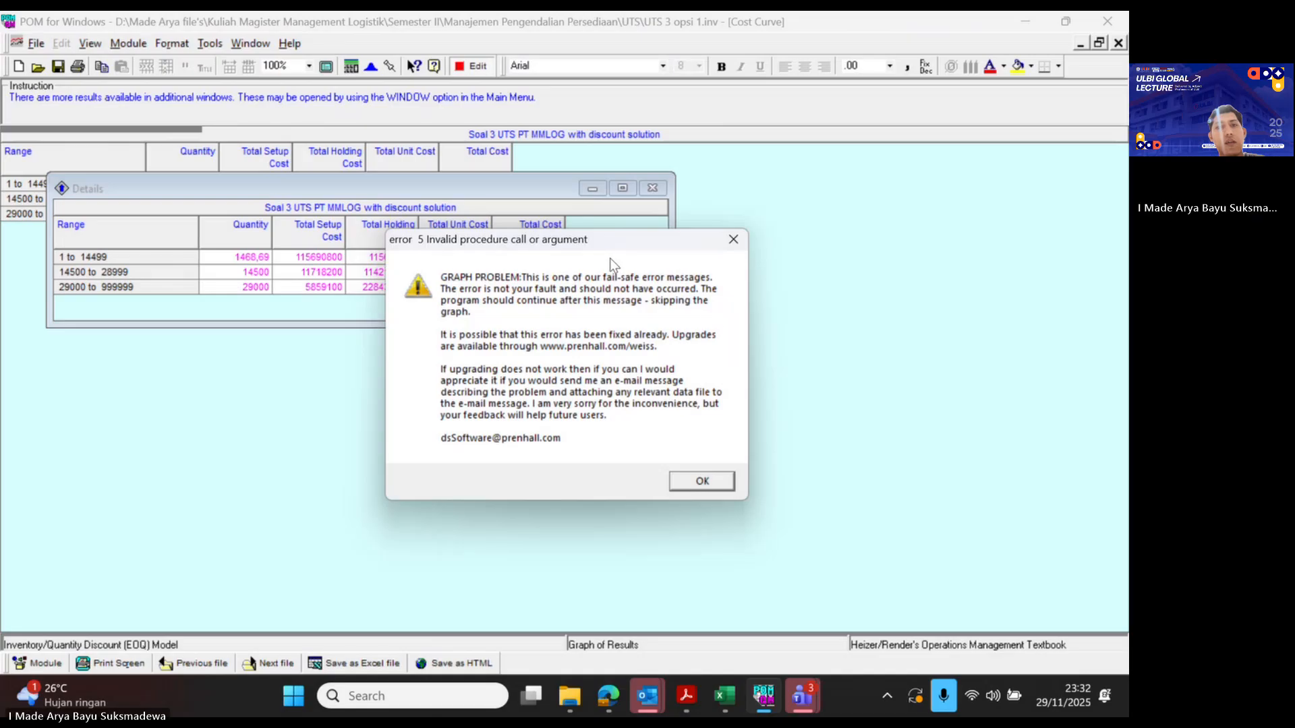
pyautogui.click(702, 481)
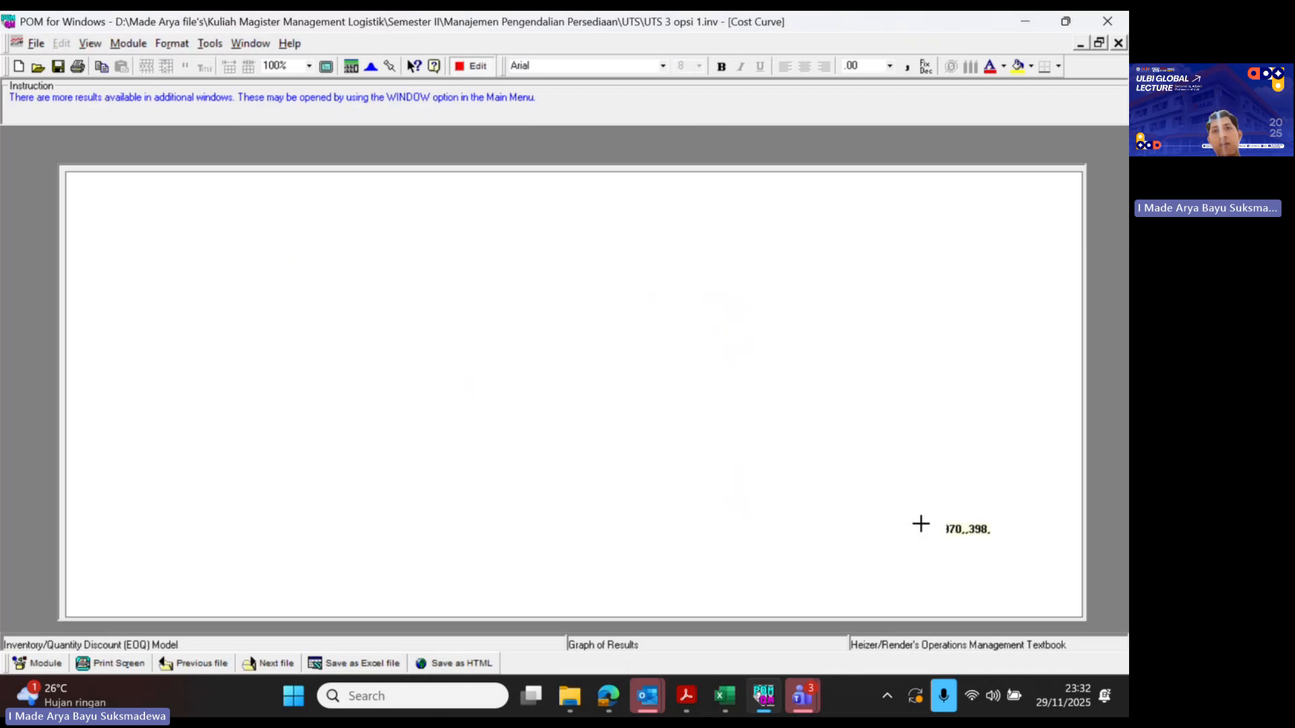
# - Switch to Acrobat and find the example cost curve on page 10 of the quantity discount slides
pyautogui.click(689, 699)
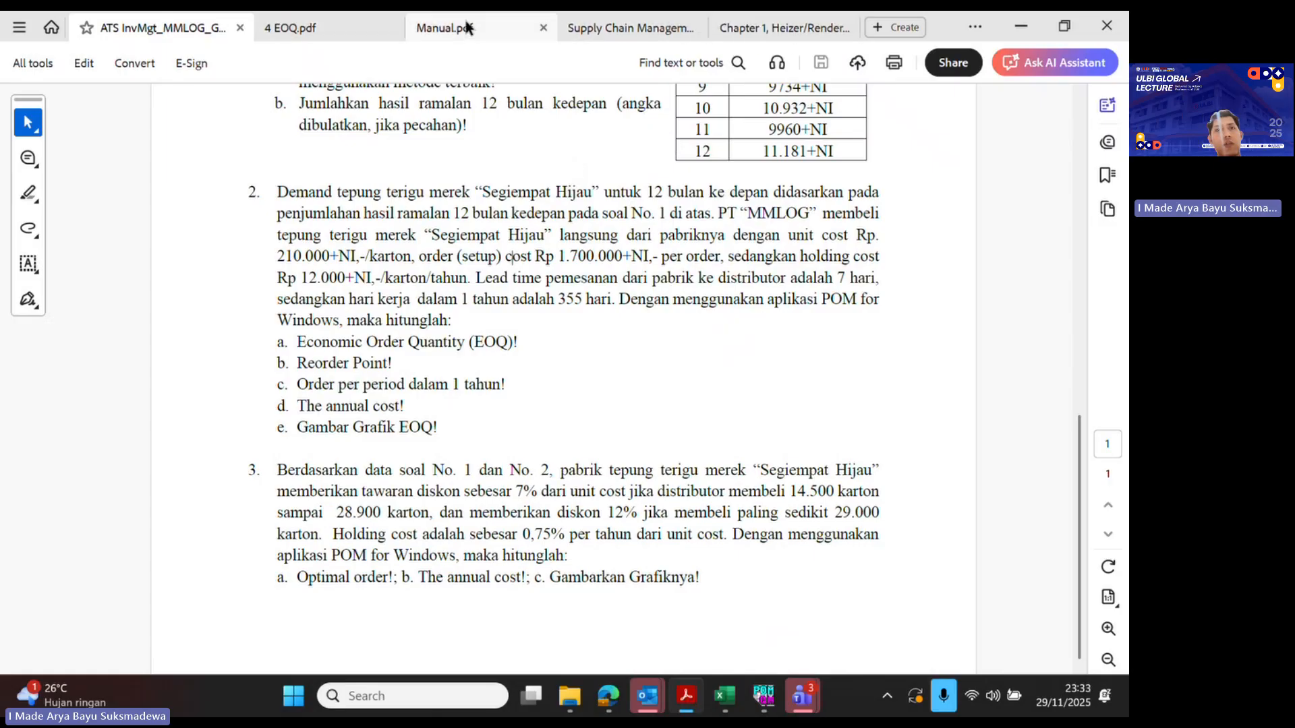
pyautogui.click(606, 27)
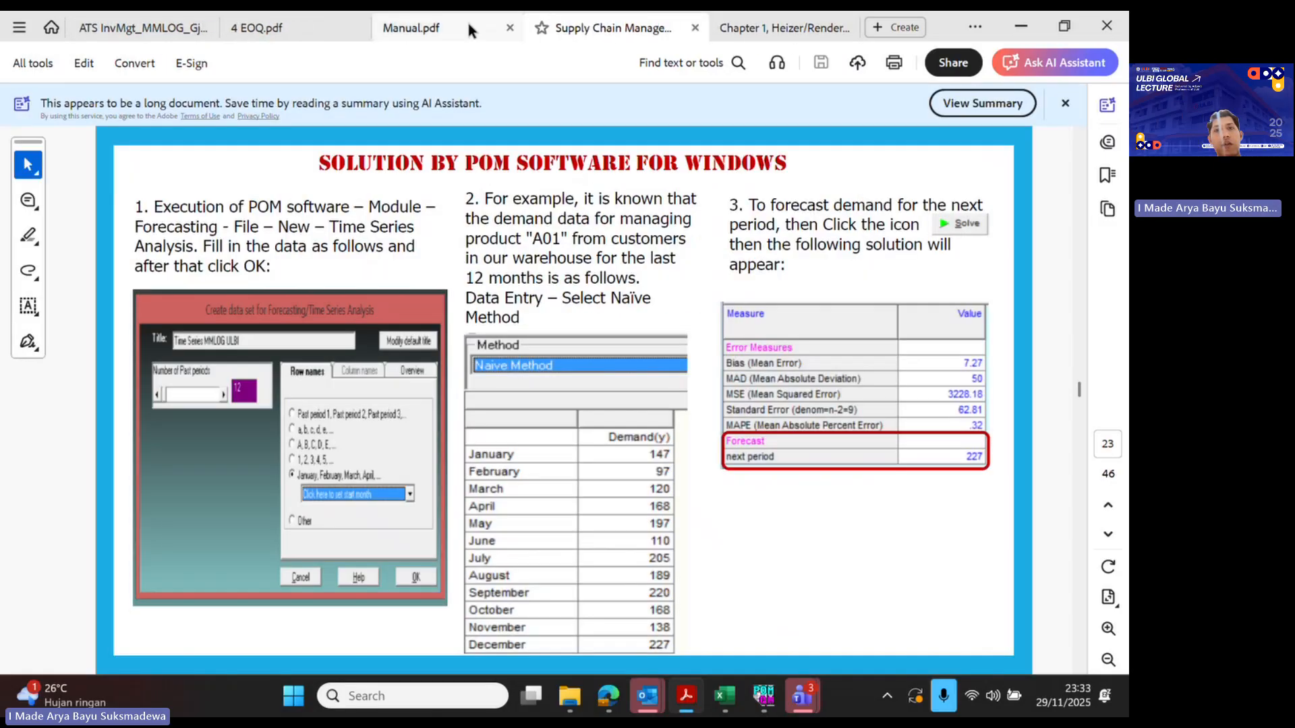
pyautogui.click(468, 22)
pyautogui.click(780, 25)
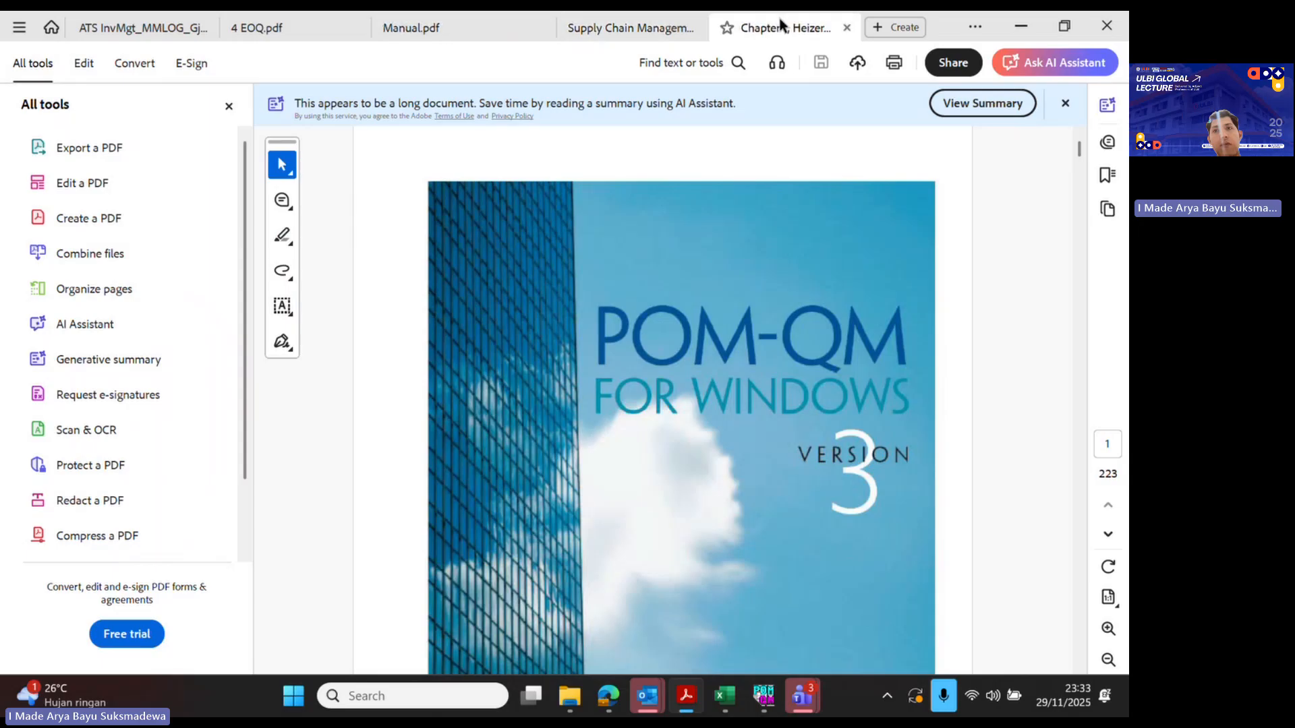
pyautogui.scroll(-3, 750, 280)
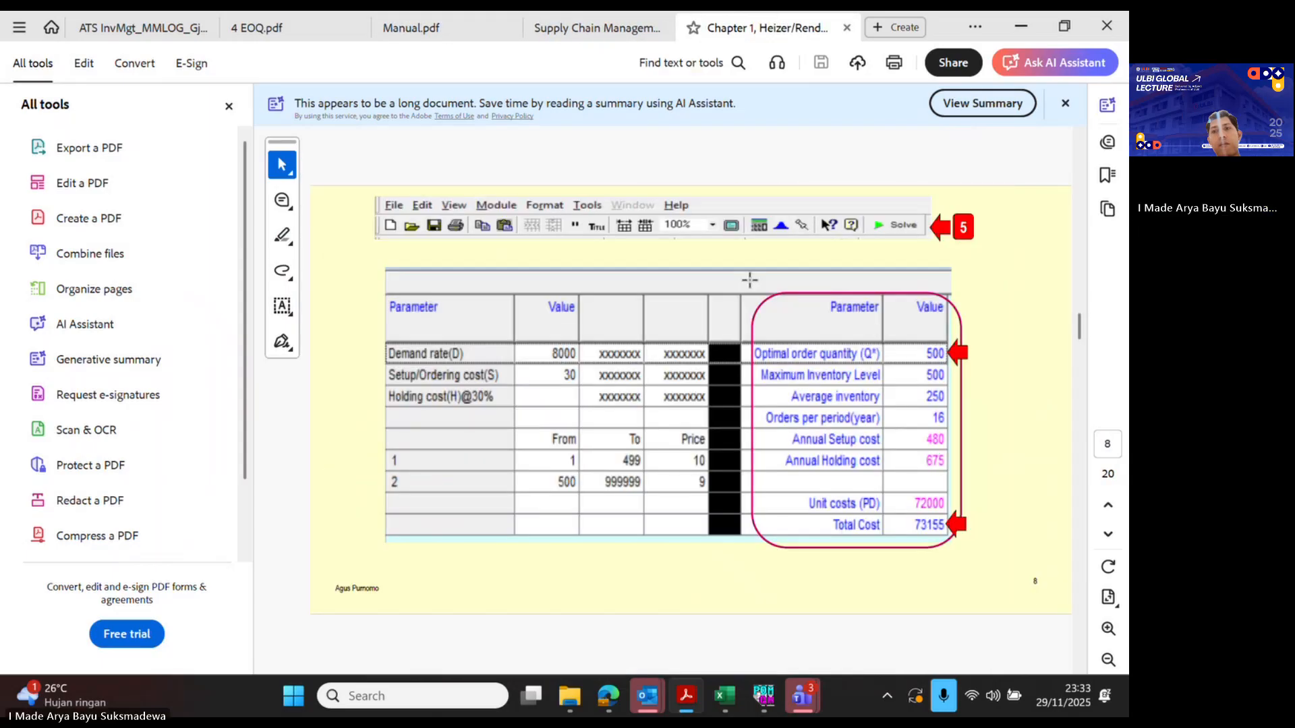
pyautogui.scroll(-6, 750, 280)
pyautogui.scroll(-10, 750, 280)
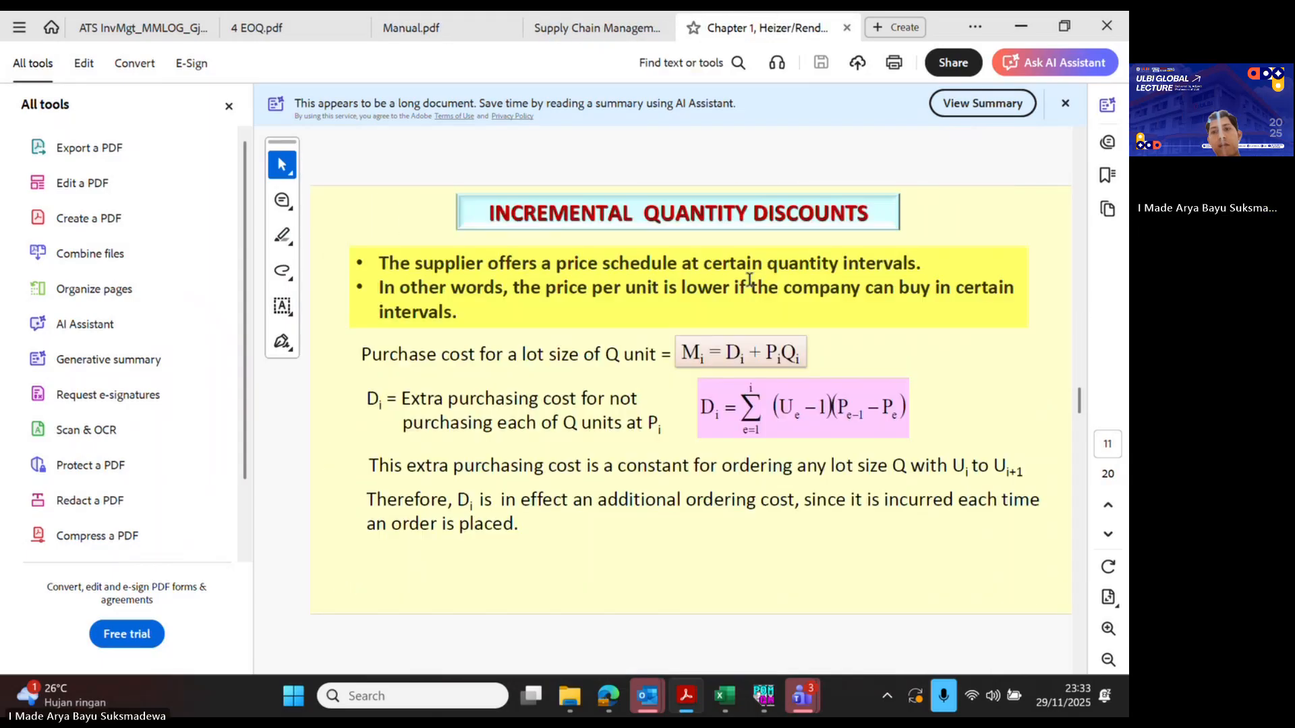
pyautogui.scroll(-15, 750, 282)
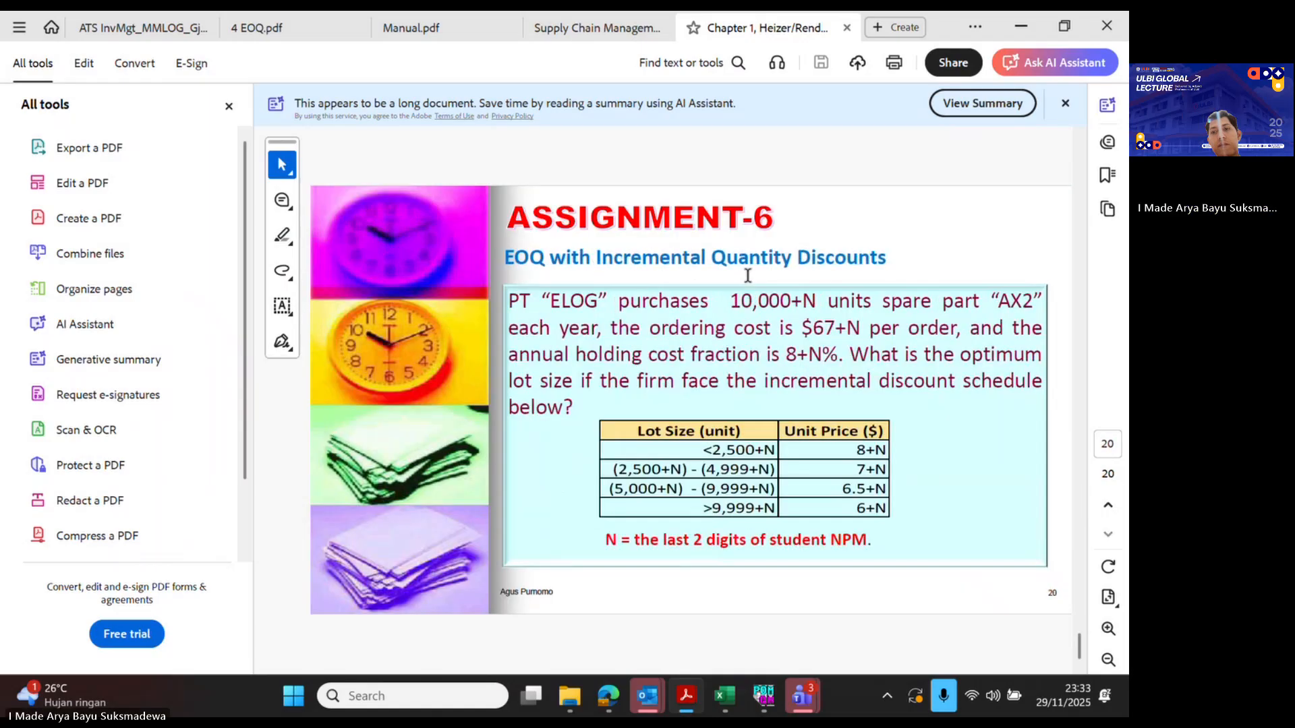
pyautogui.scroll(20, 748, 276)
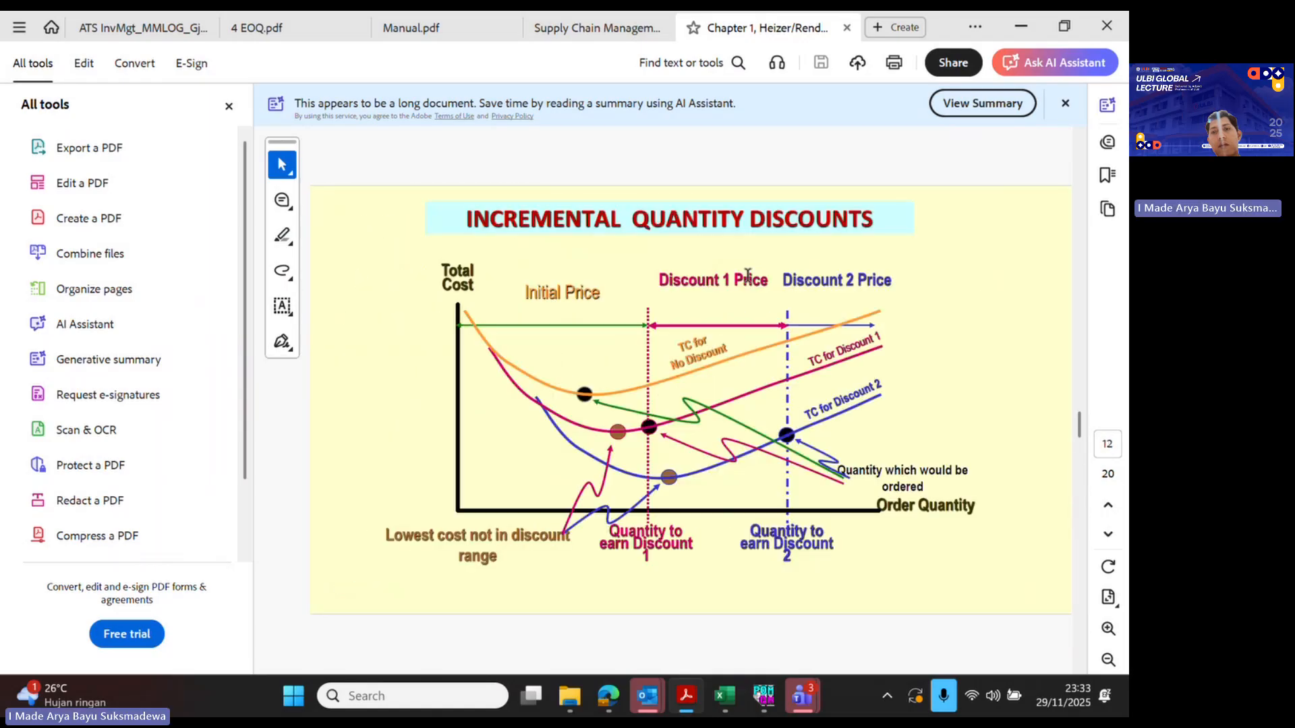
pyautogui.scroll(5, 748, 276)
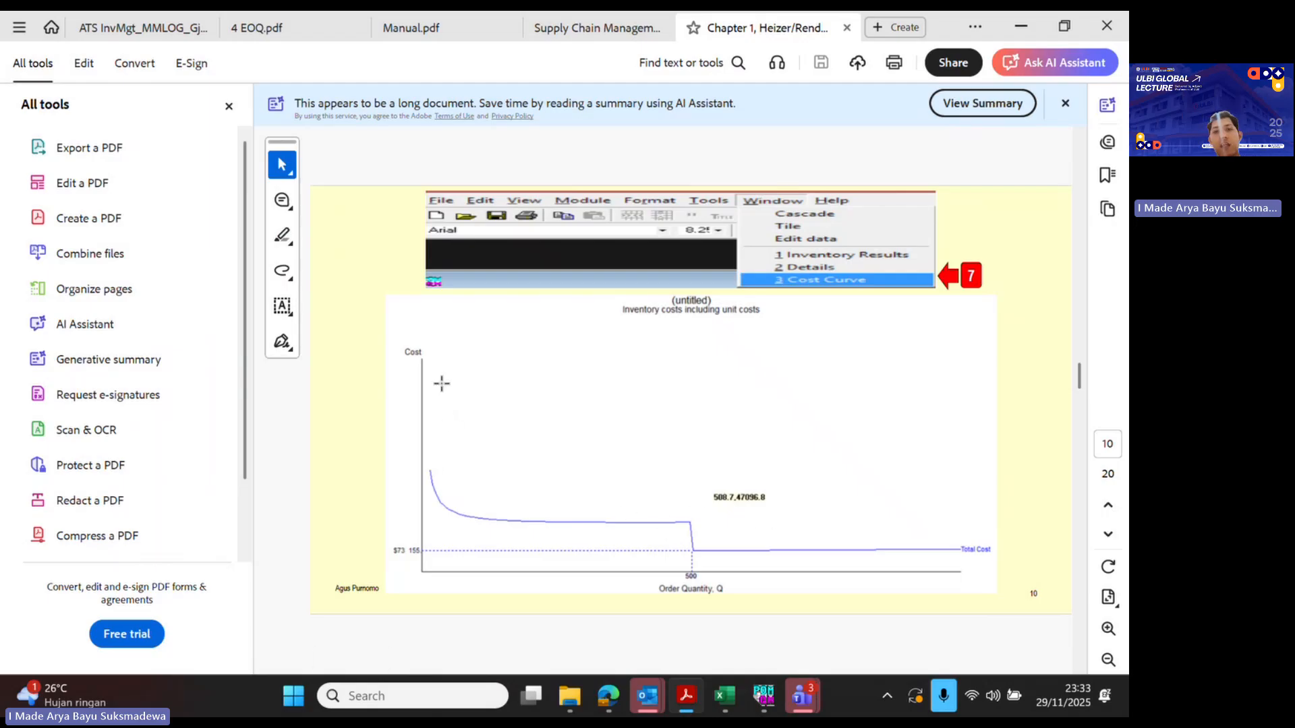
# - Return to POM for Windows and review the Details results for each quantity range of UTS 3 opsi 1.inv
pyautogui.click(764, 696)
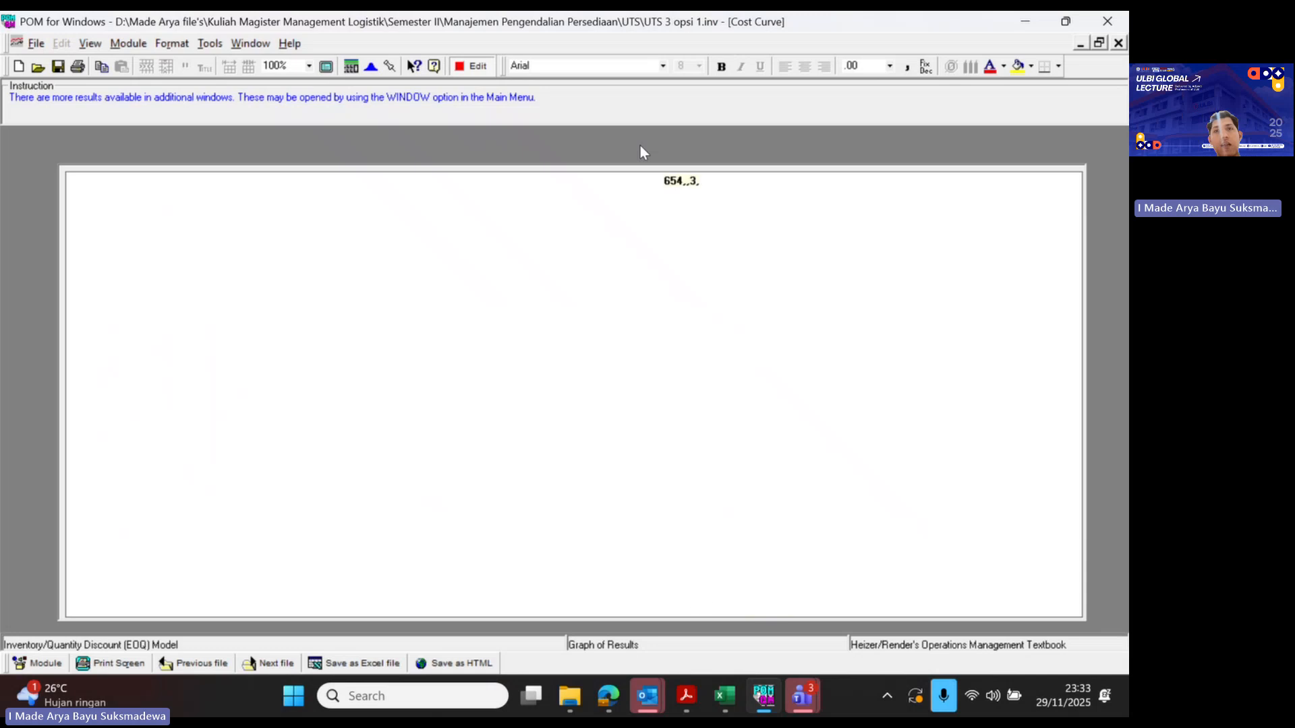
pyautogui.click(251, 44)
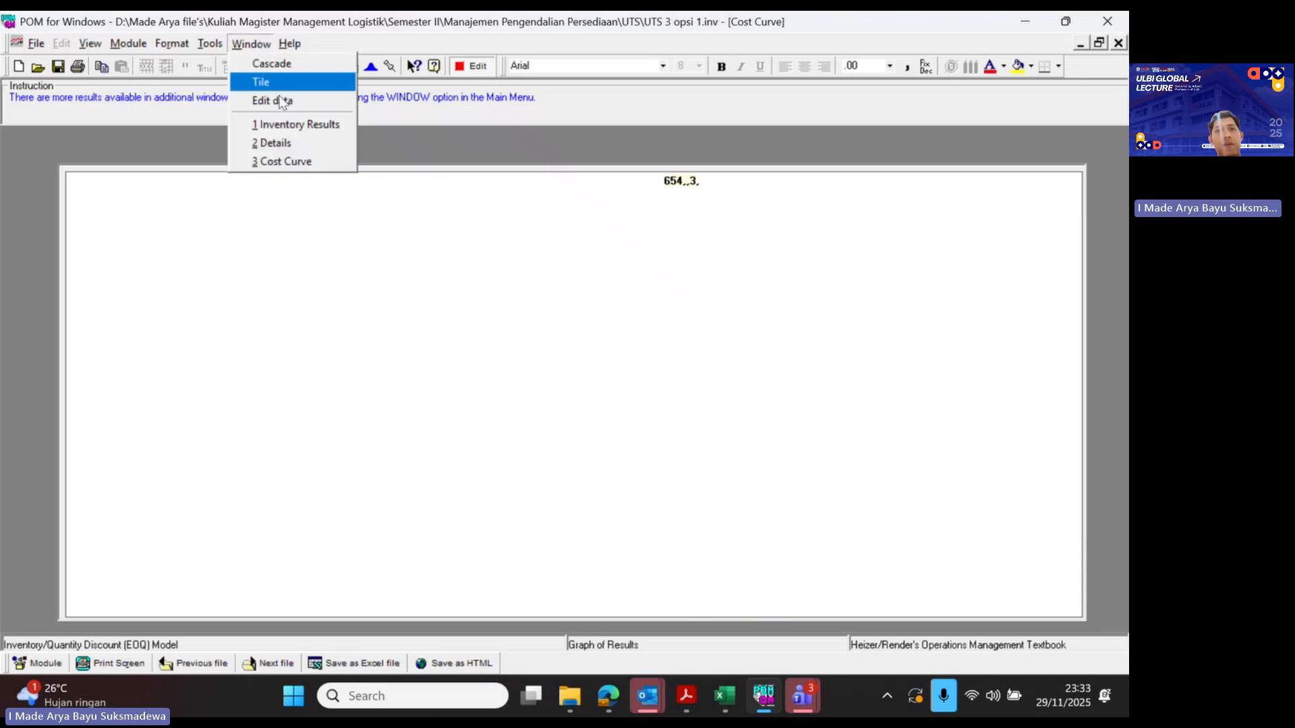
pyautogui.click(284, 144)
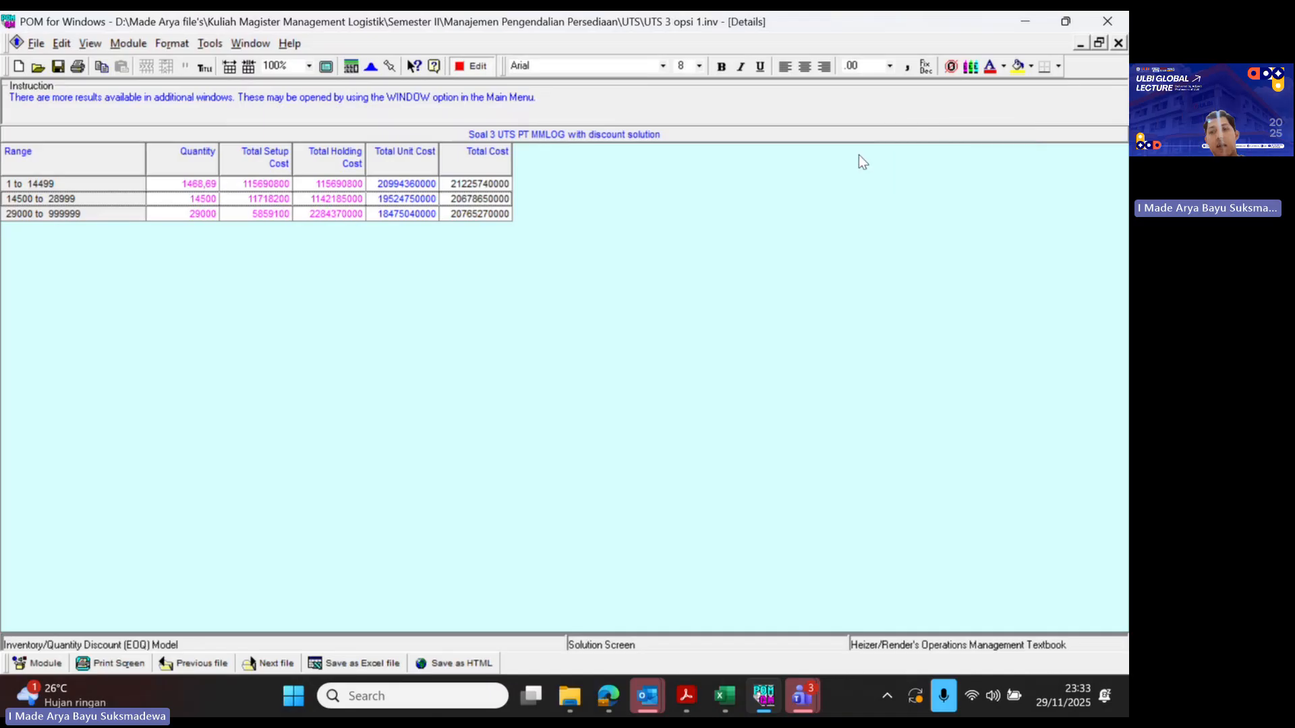
# - Switch to the assignment PDF in Acrobat and review questions 1 to 3 on forecasting, EOQ and quantity discounts
pyautogui.click(692, 696)
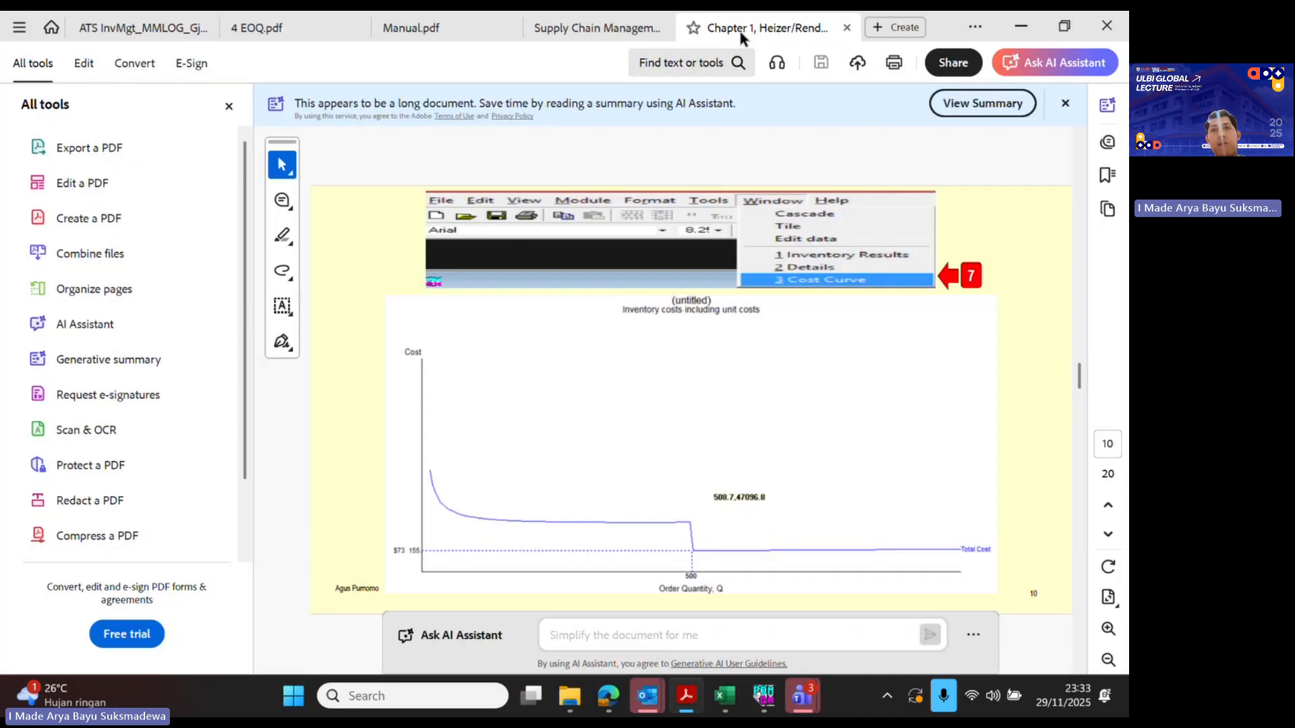
pyautogui.click(202, 27)
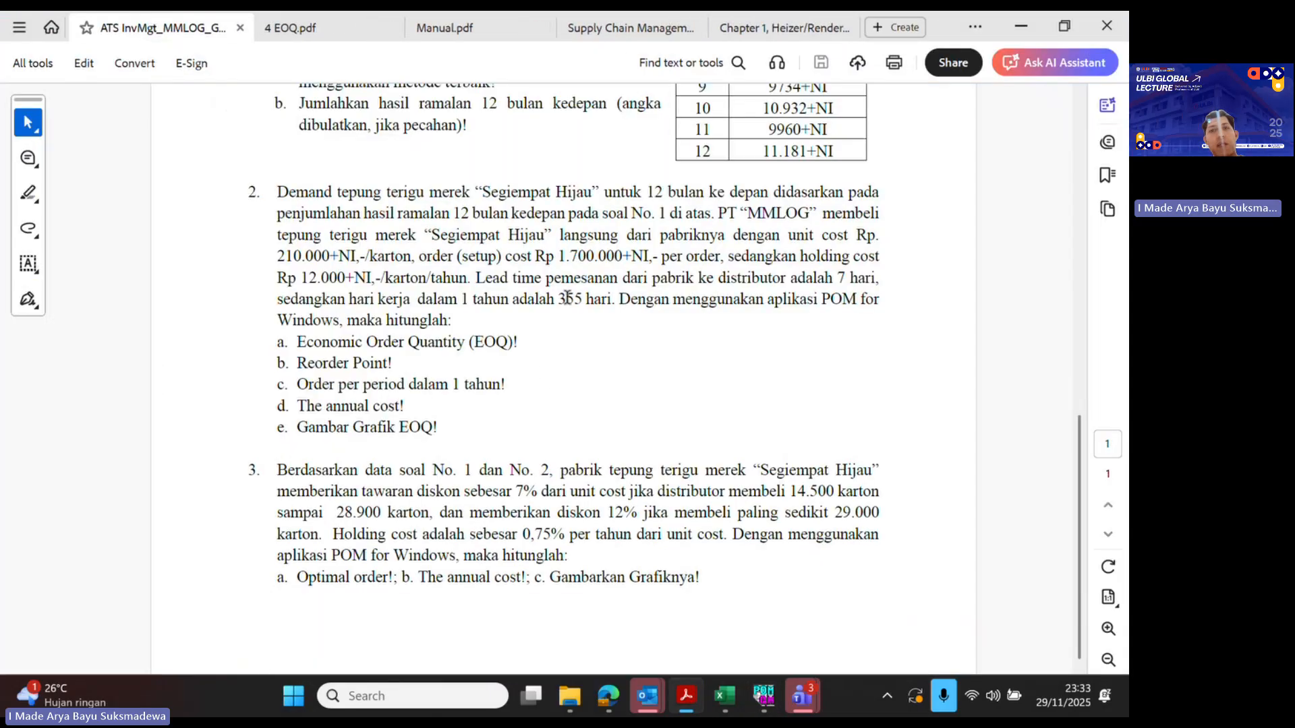
pyautogui.scroll(5, 567, 297)
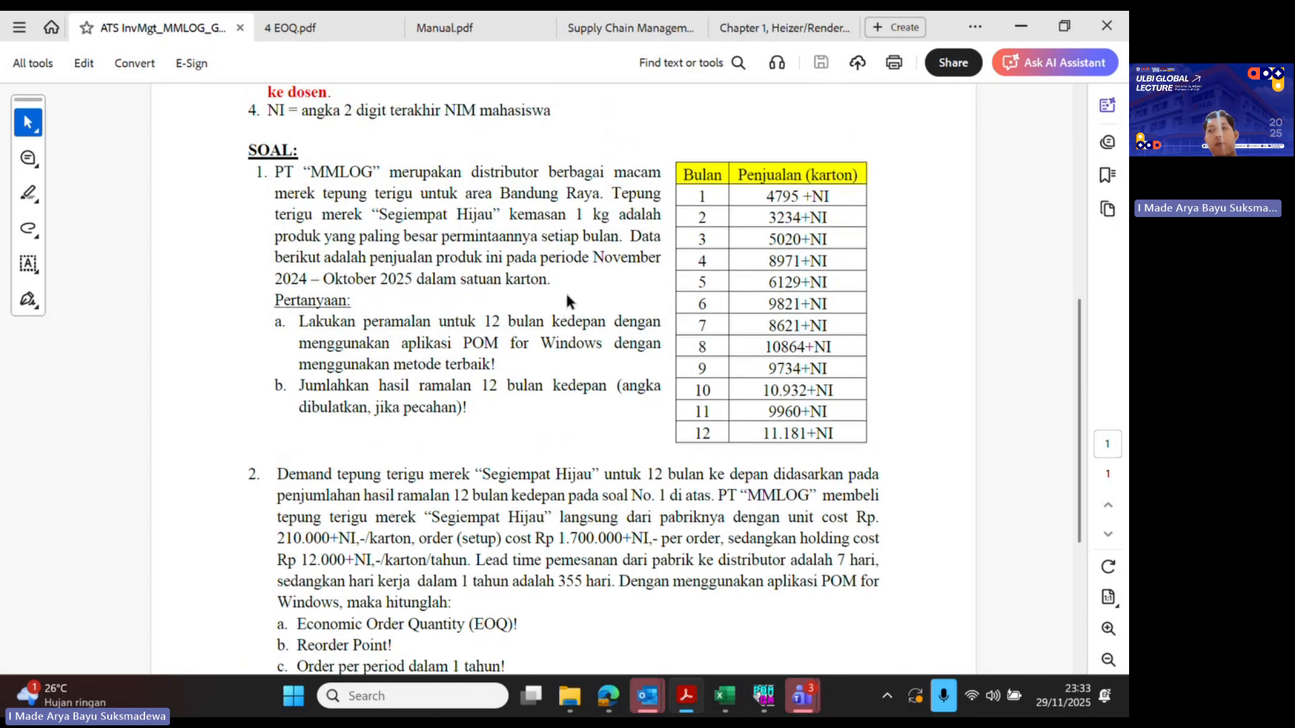
pyautogui.scroll(-5, 480, 295)
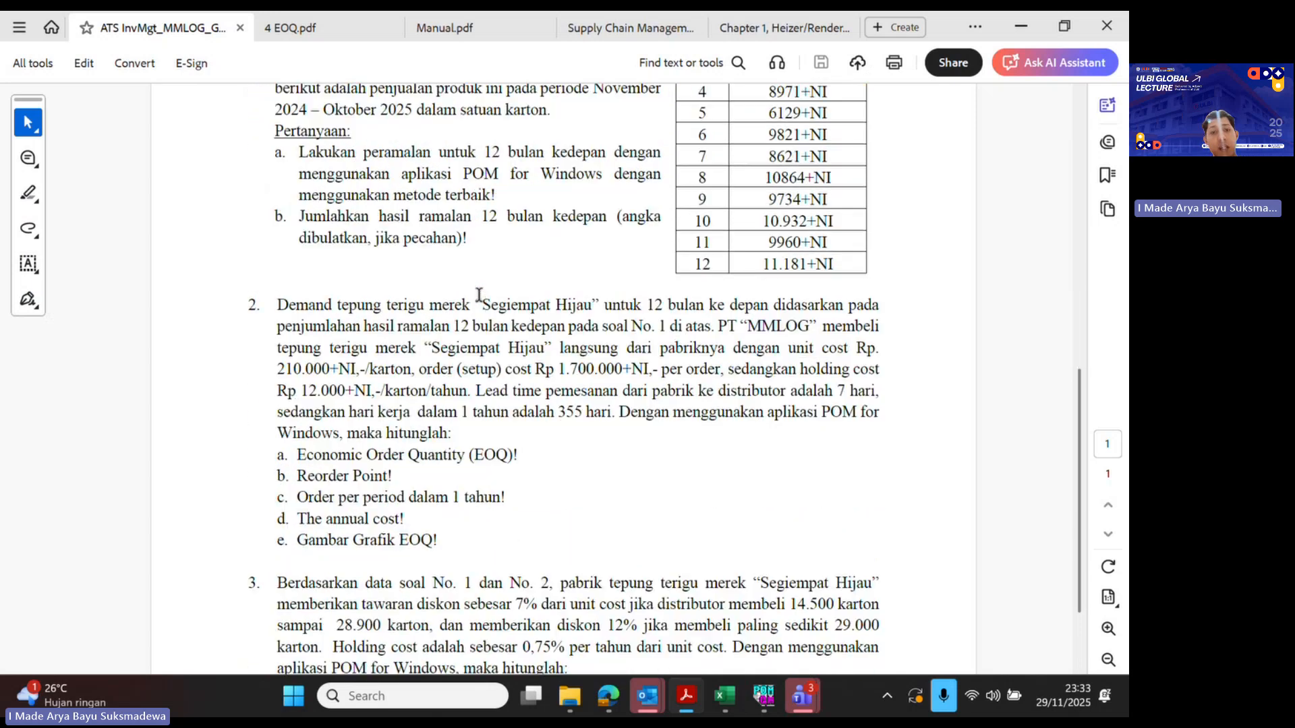
pyautogui.scroll(4, 480, 295)
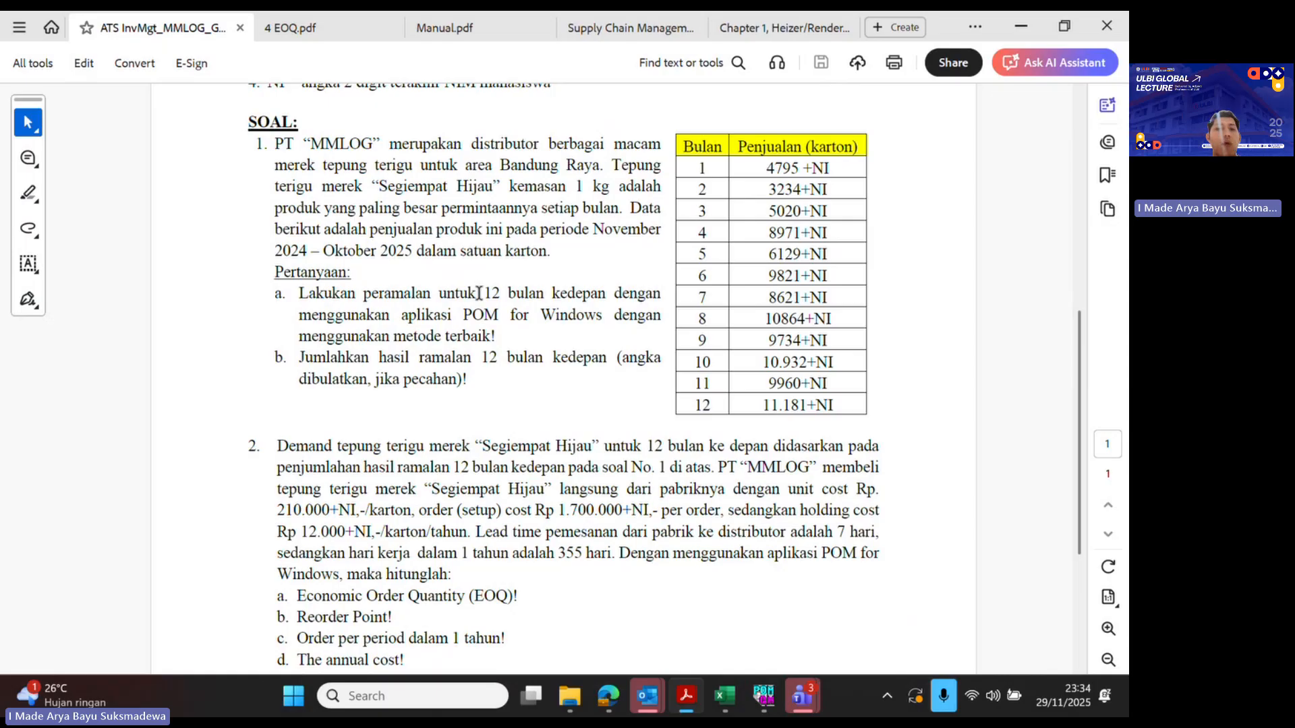
pyautogui.scroll(-3, 442, 337)
pyautogui.scroll(-3, 442, 343)
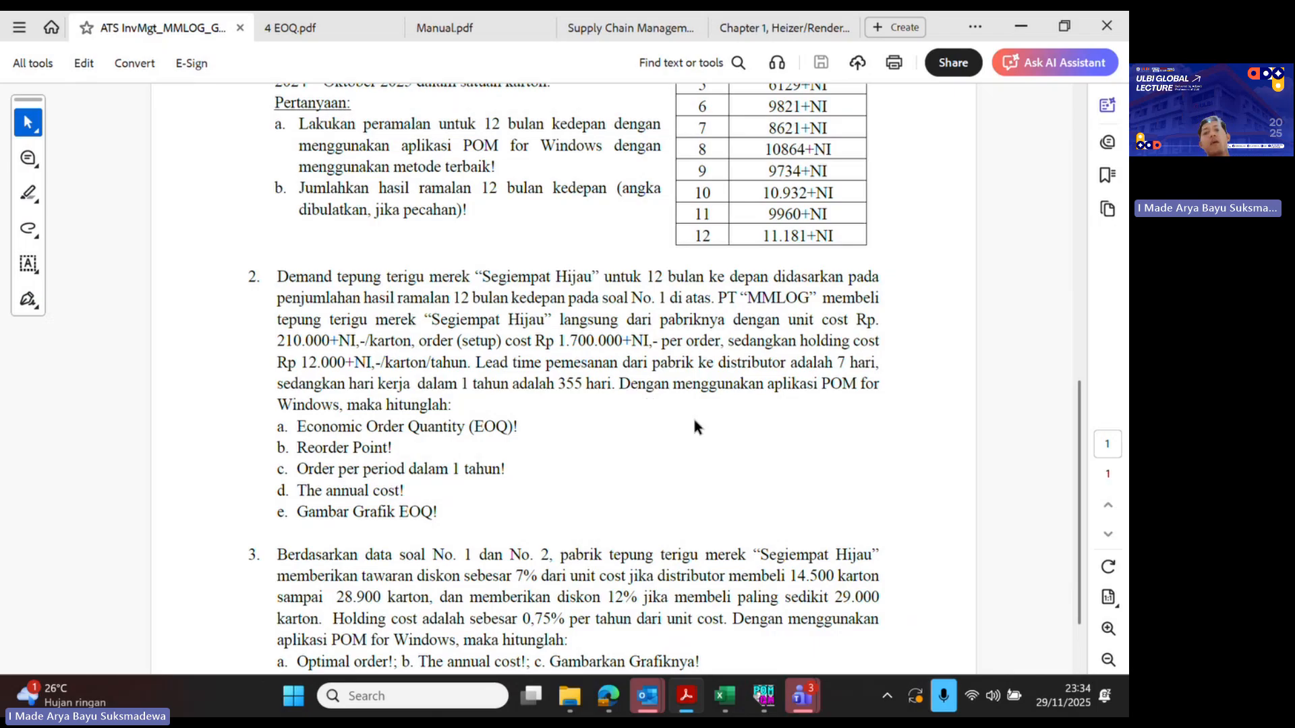
pyautogui.scroll(-3, 691, 415)
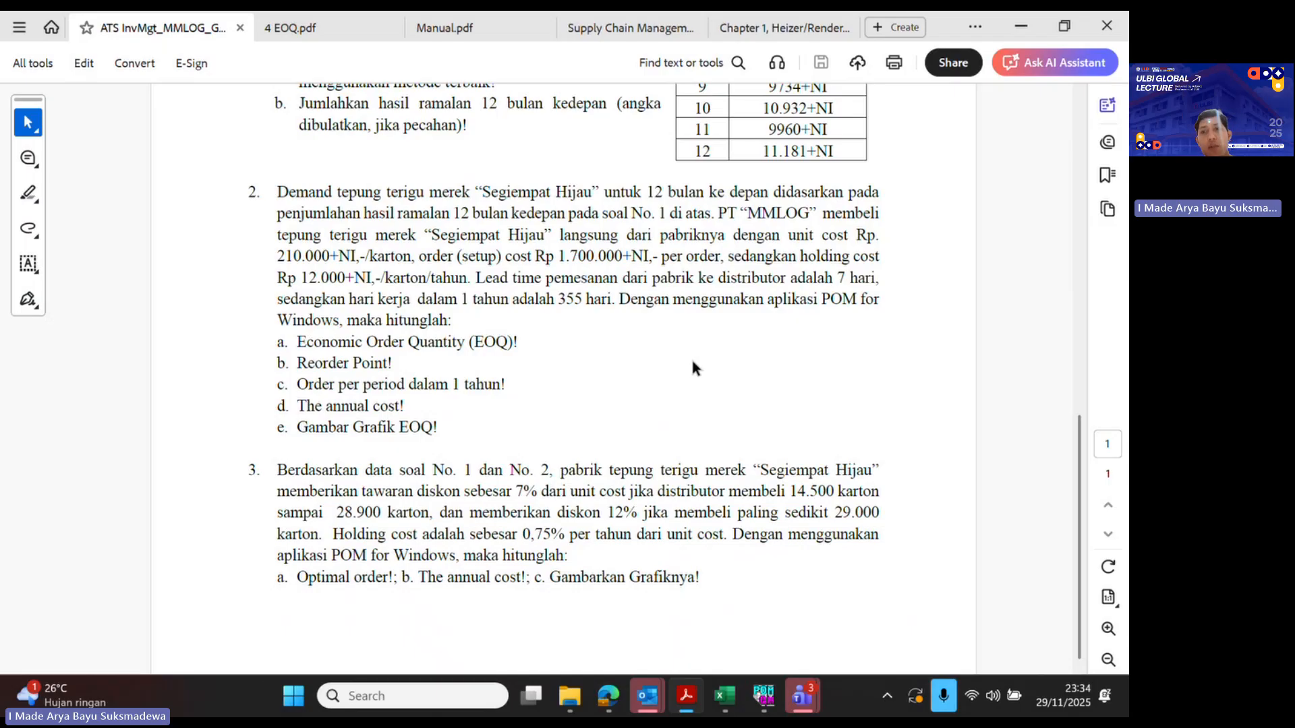
pyautogui.scroll(5, 697, 364)
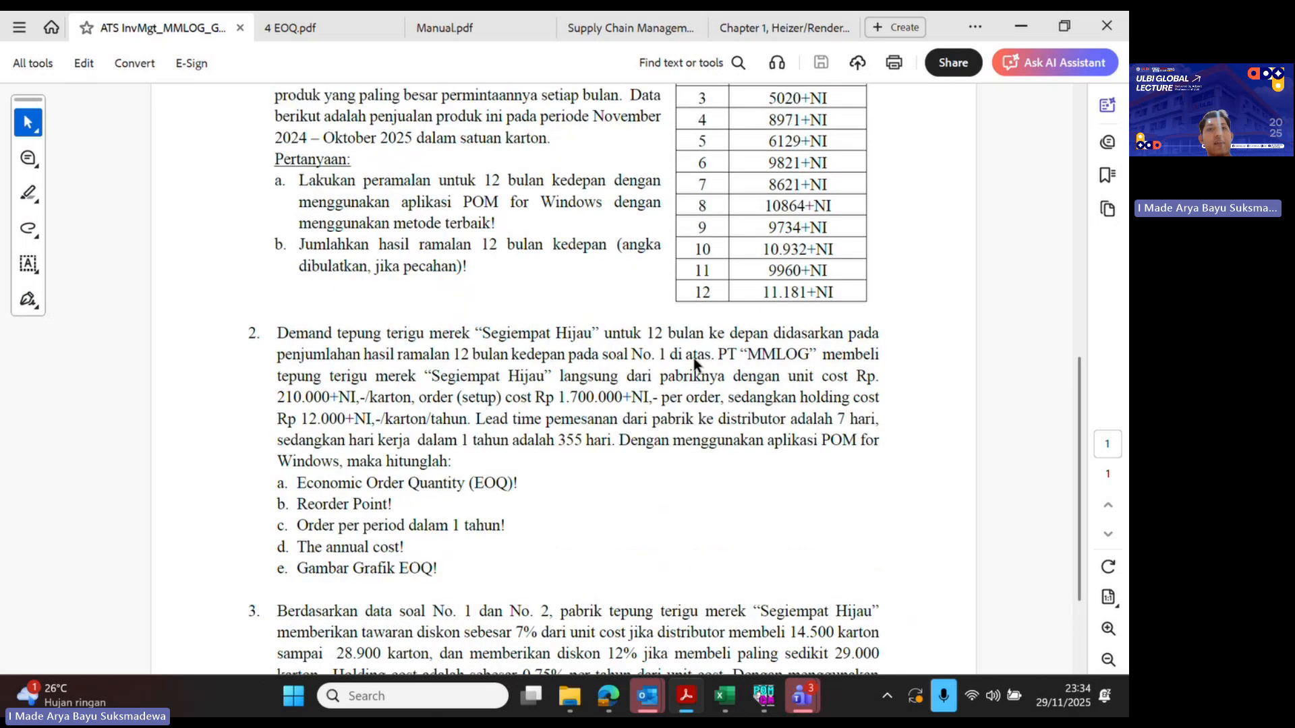
pyautogui.scroll(2, 694, 358)
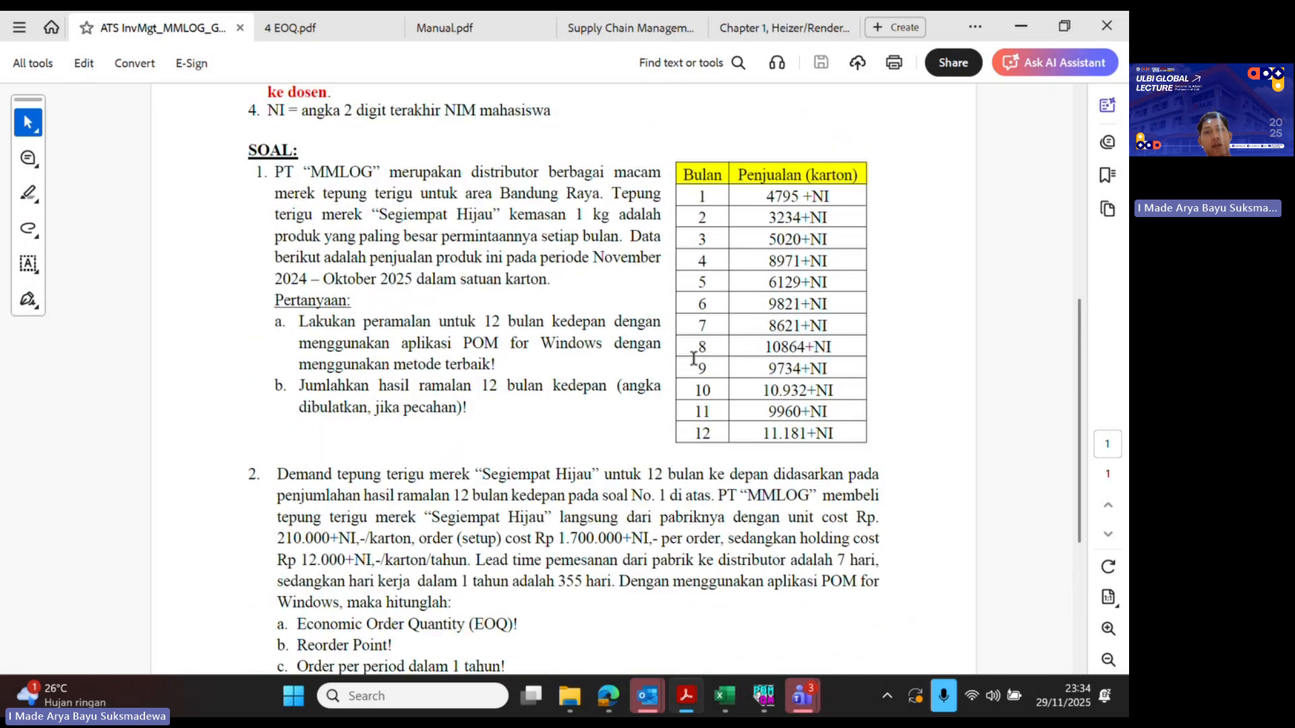
pyautogui.scroll(-2, 694, 358)
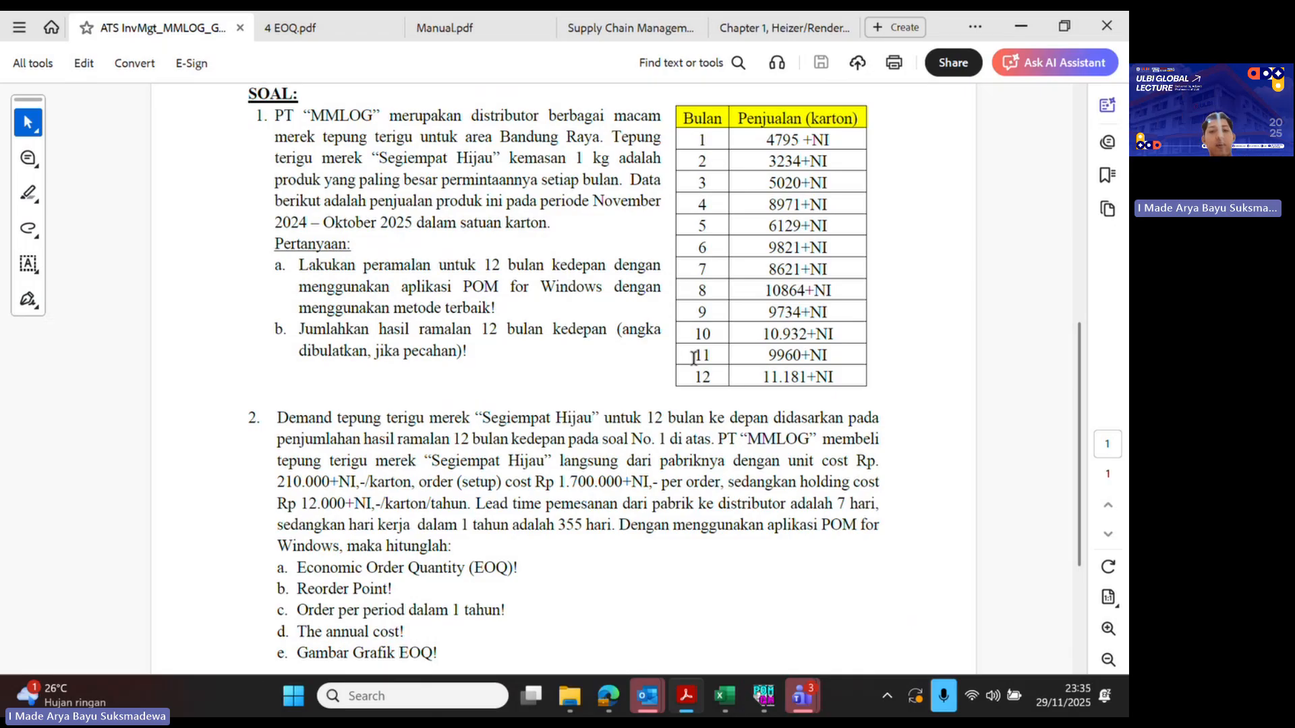
pyautogui.scroll(-2, 694, 359)
pyautogui.scroll(-4, 694, 358)
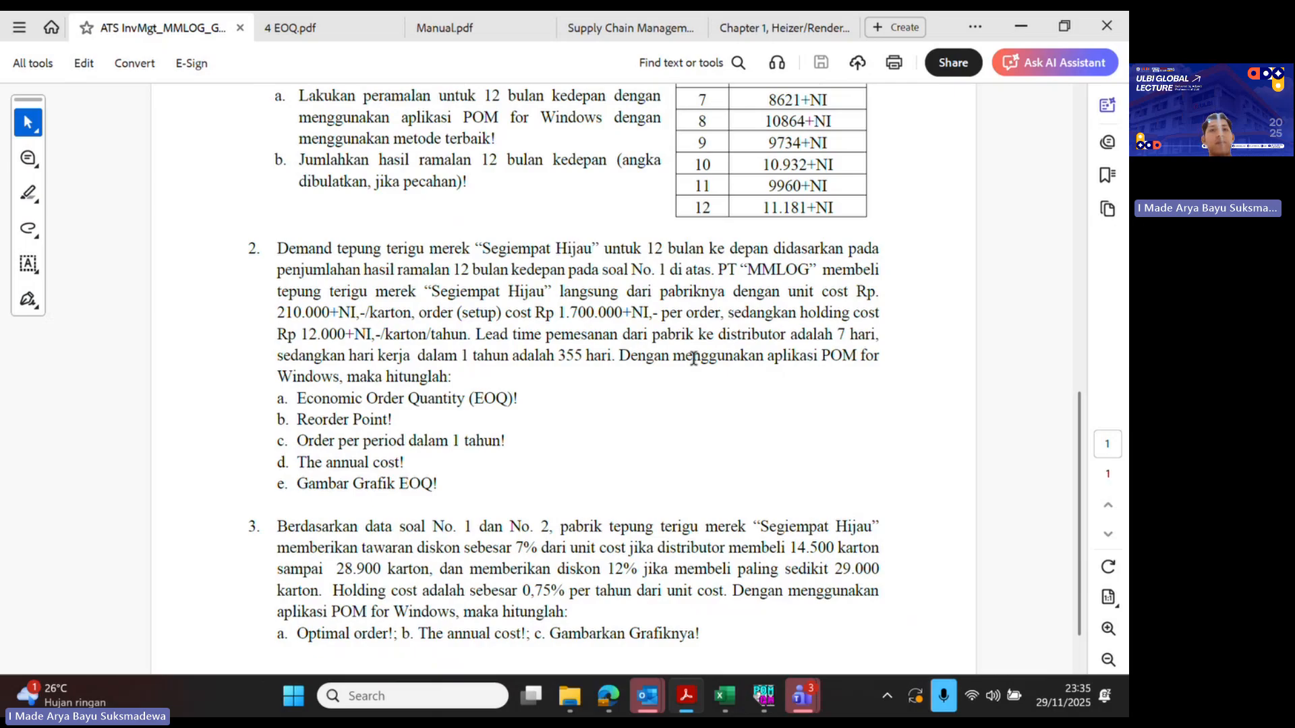
pyautogui.scroll(6, 694, 358)
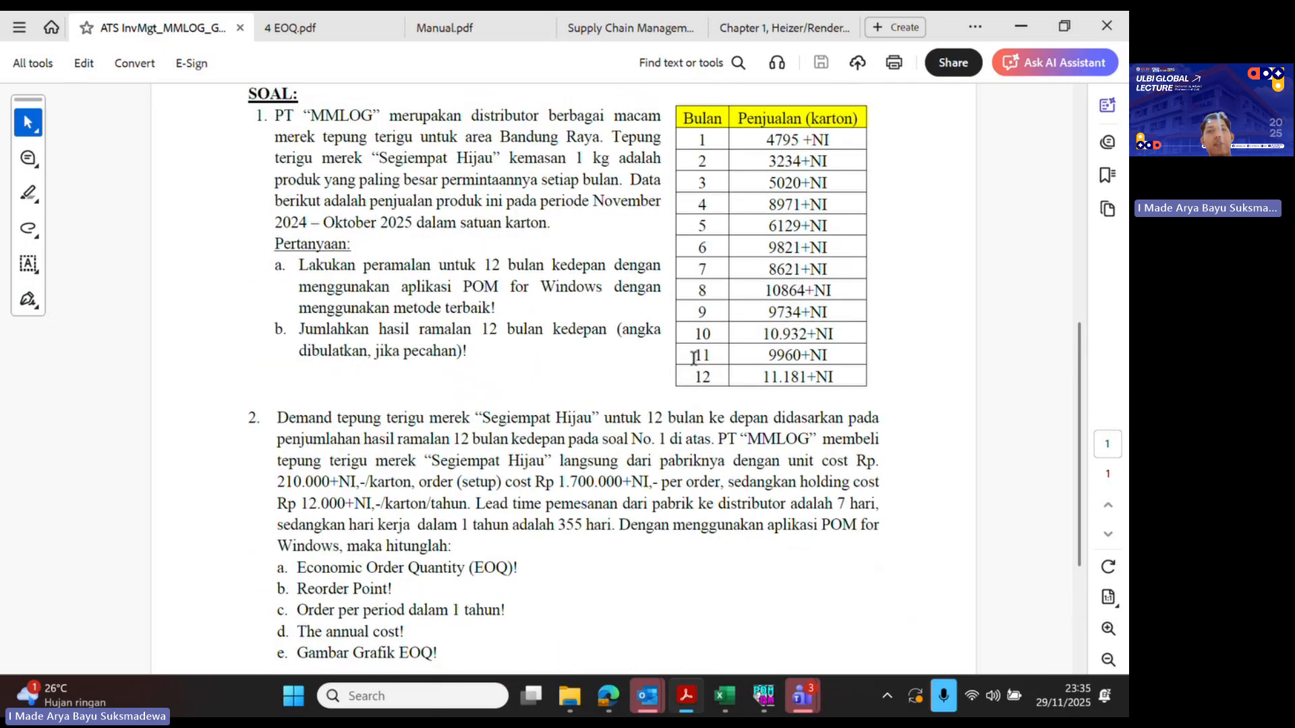